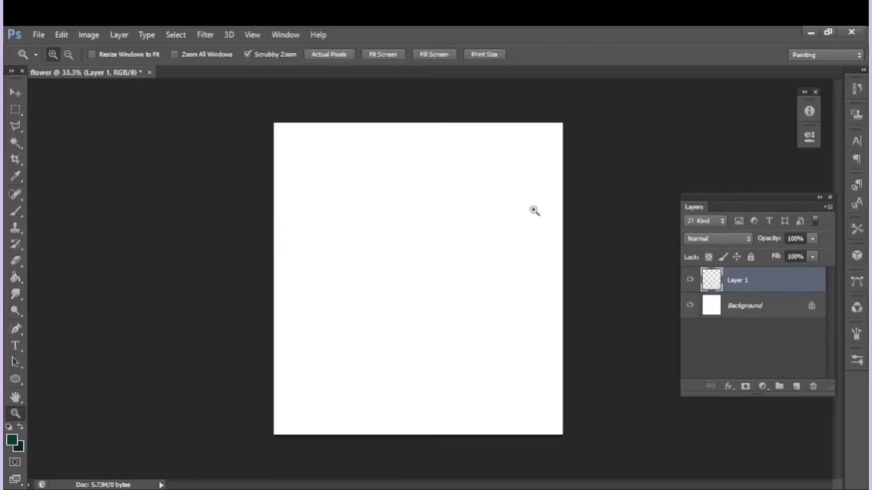
Fill the whole blank canvas with green using the Paint Bucket.
key(b)
key(l)
key(i)
key(g)
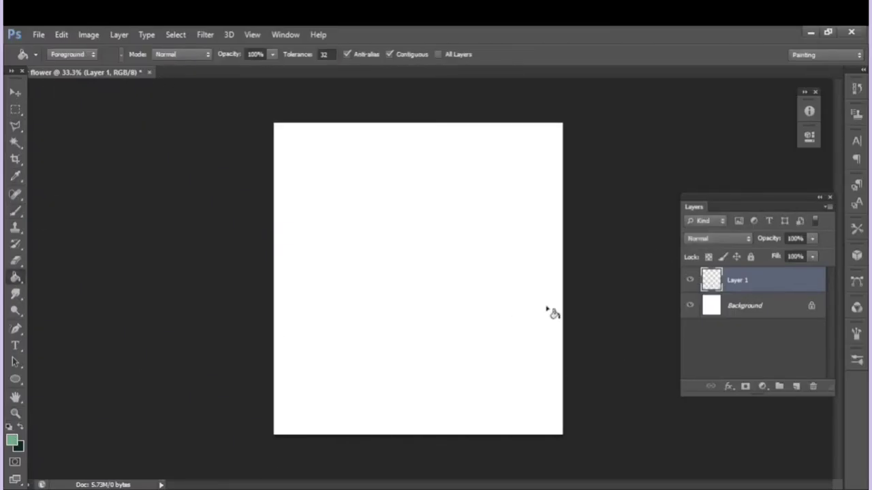
click(550, 312)
On a new layer, fill a slanted polygon across the lower canvas as the table.
key(ctrl+shift+alt+n)
key(l)
click(271, 271)
click(597, 298)
click(565, 451)
double_click(239, 450)
key(g)
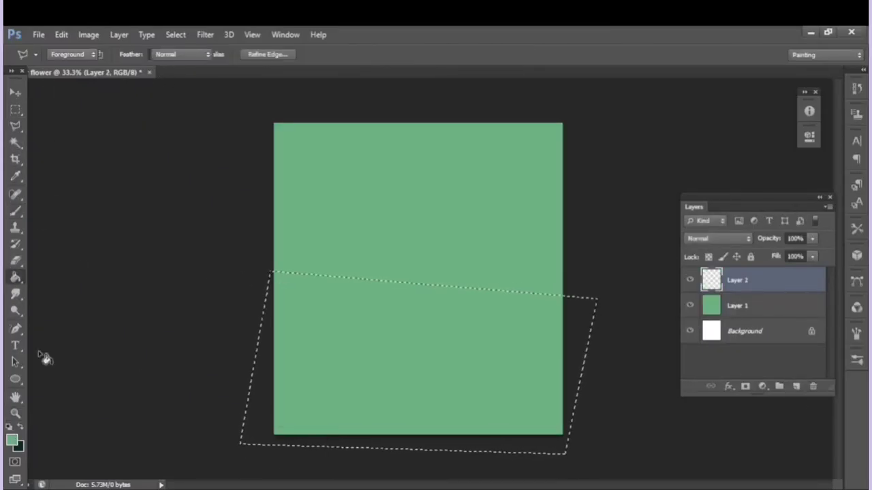
click(409, 375)
Set the table layer to Screen blending at 52% opacity after trying other modes.
key(shift+alt+s)
key(shift+alt+d)
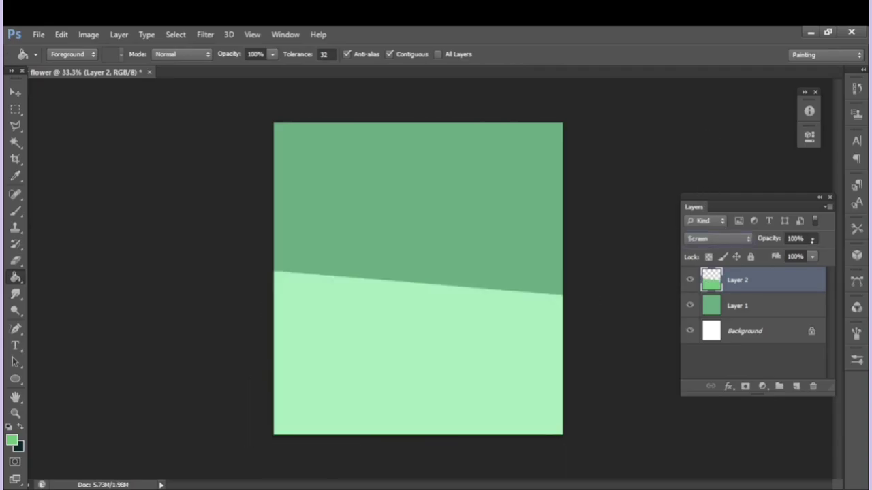
key(5)
key(2)
key(shift+alt+n)
key(shift+alt+d)
key(shift+alt+m)
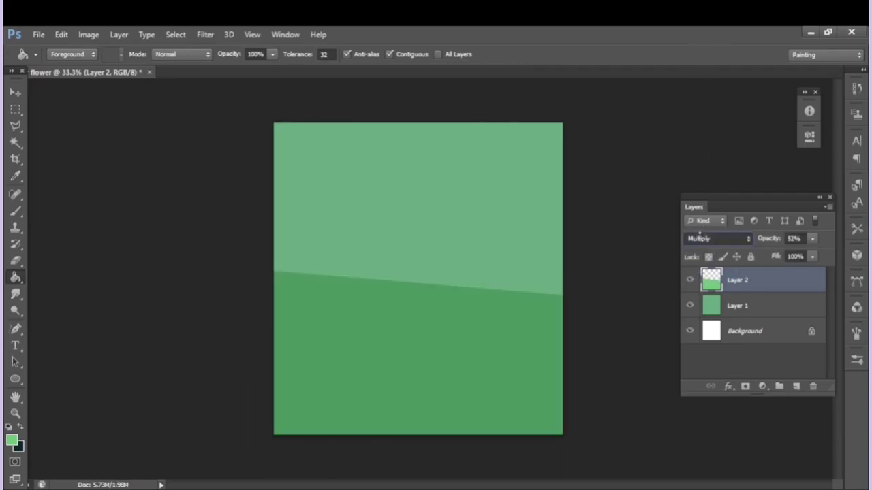
key(shift+alt+s)
key(shift+alt+g)
key(shift+alt+d)
key(shift+alt+s)
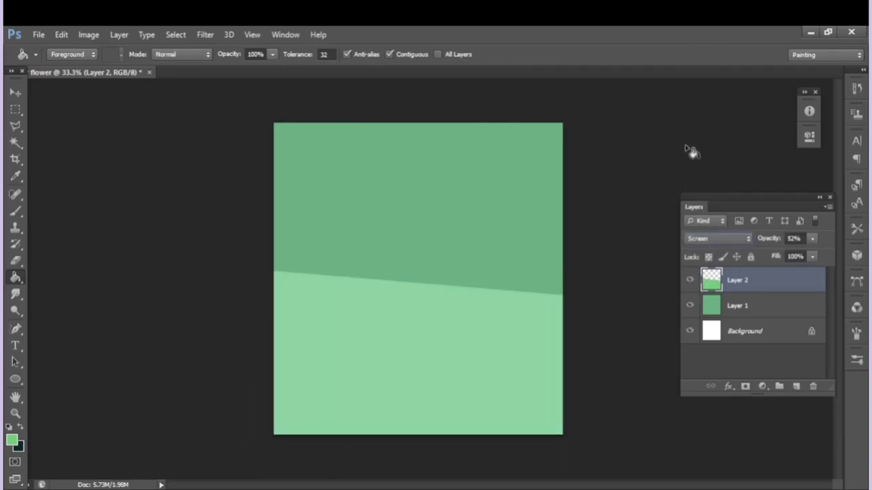
key(ctrl+shift+alt+n)
Outline a box-shaped vase on the table and fill it pale grey.
key(l)
click(378, 311)
click(375, 344)
click(403, 368)
click(471, 351)
click(461, 293)
double_click(385, 287)
key(g)
click(422, 320)
key(i)
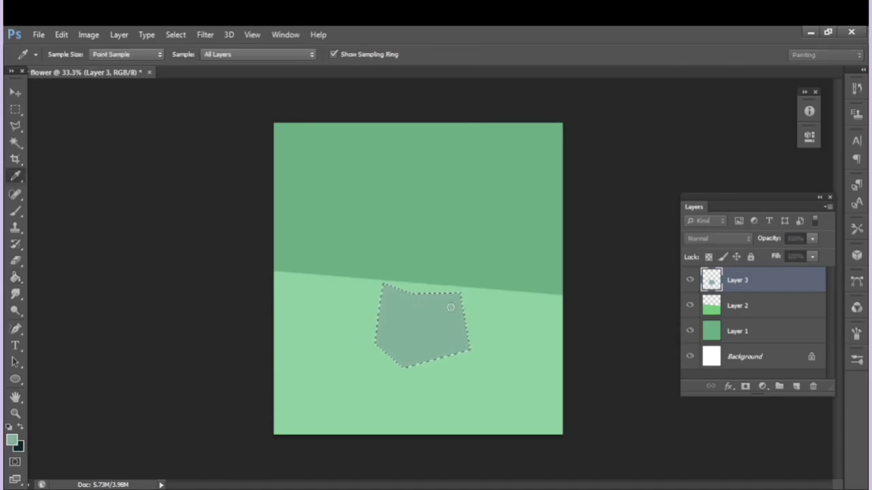
key(g)
click(435, 327)
On a new layer, fill a brownish-pink shadow polygon beneath the vase.
key(ctrl+d)
key(ctrl+shift+alt+n)
key(l)
click(374, 344)
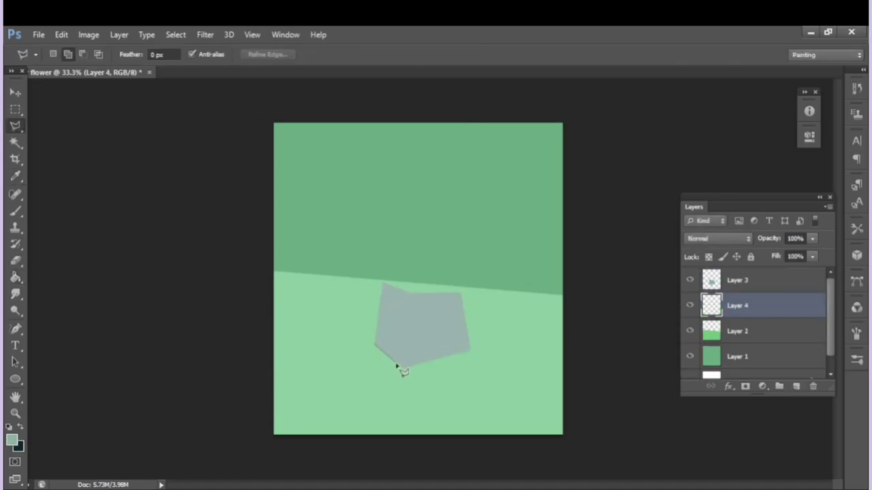
click(401, 380)
click(440, 378)
click(468, 389)
double_click(468, 351)
key(g)
key(i)
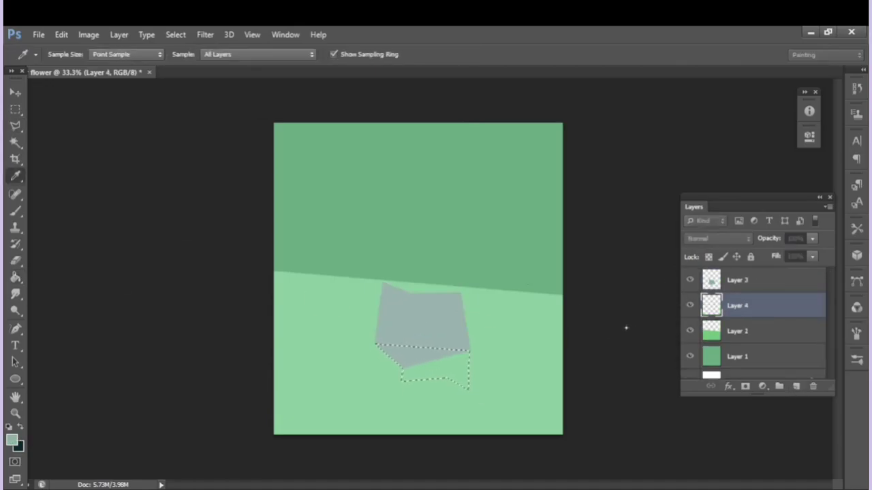
key(g)
click(456, 371)
key(ctrl+d)
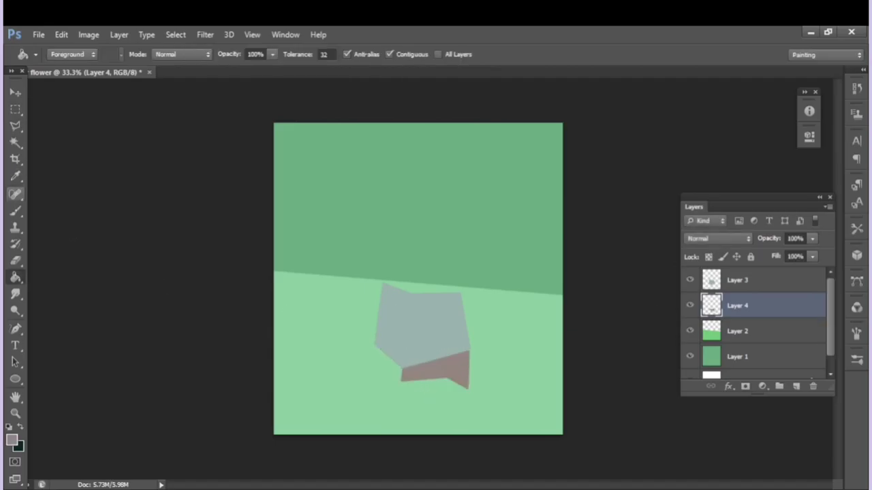
Set the vase layer's blend mode to Color Dodge.
key(b)
key(l)
key(alt+bracketright)
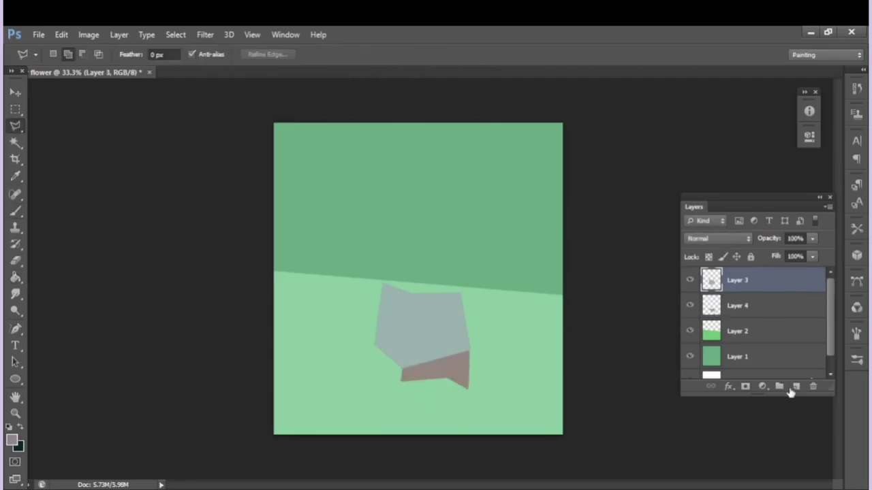
key(shift+alt+d)
On a new layer, select the vase's right face and brush pink and backdrop green into it.
click(795, 386)
click(406, 367)
click(469, 353)
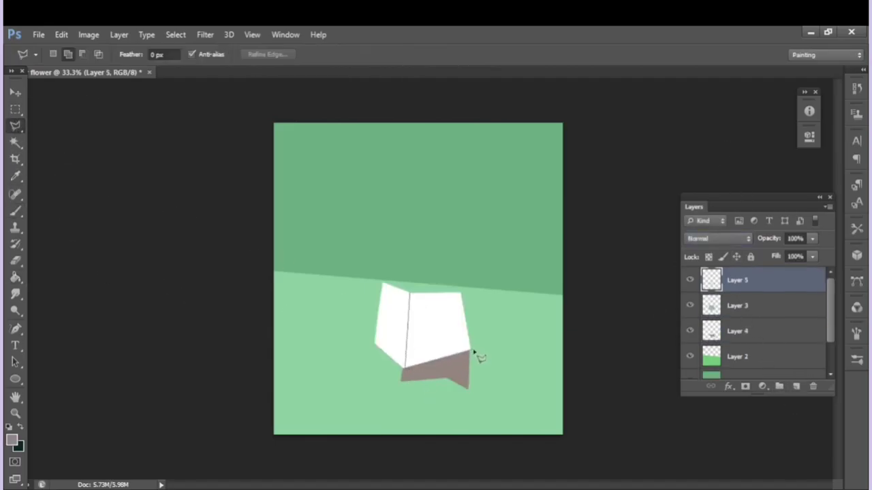
click(461, 293)
click(410, 294)
key(i)
key(b)
drag(412, 299, 467, 344)
alt+click(522, 307)
drag(412, 337, 466, 327)
alt+click(460, 314)
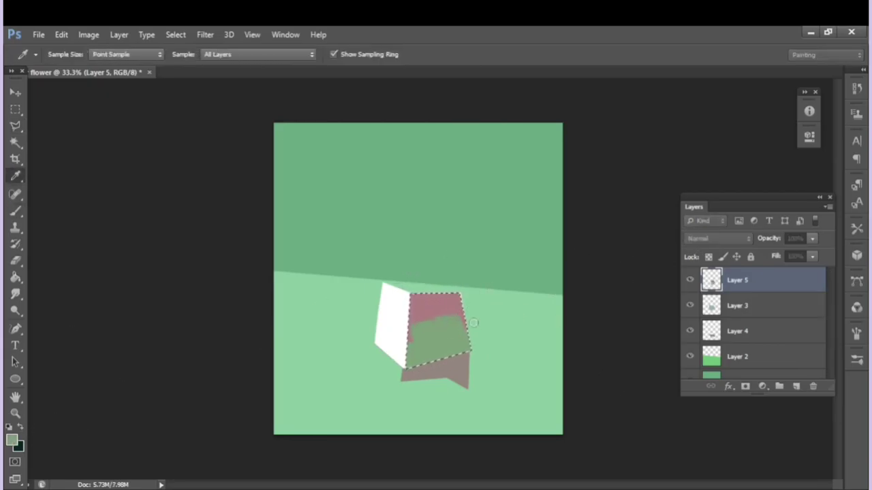
Brush zigzag shading across the right face and keep the left face pale, undoing a pink fill.
drag(412, 303, 468, 340)
key(ctrl+d)
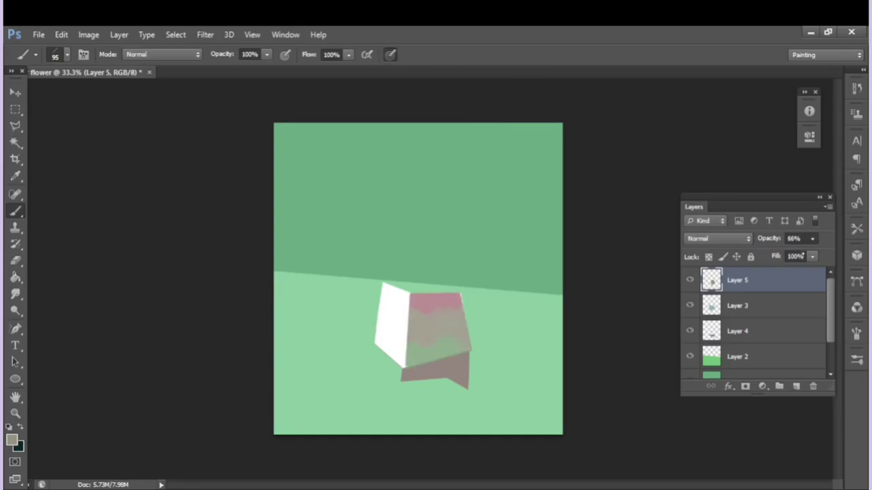
click(749, 306)
click(739, 286)
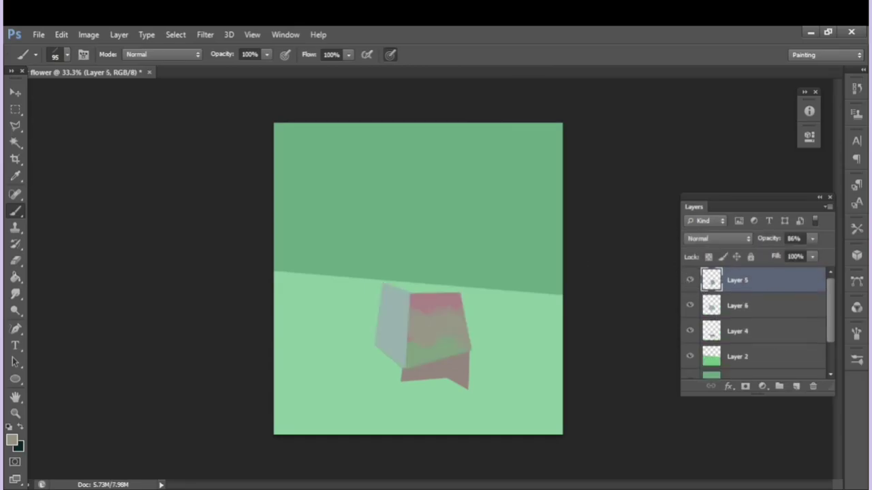
key(i)
key(g)
click(417, 326)
key(i)
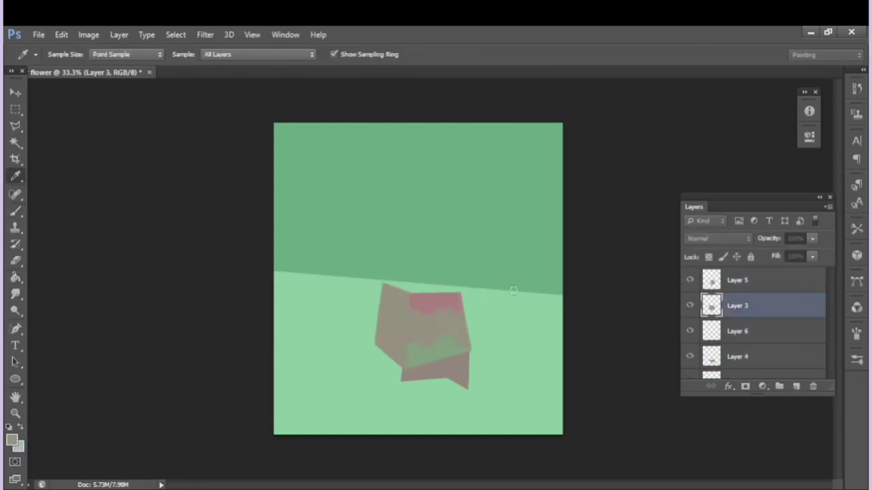
key(ctrl+z)
key(g)
Lower the right-face shading layer to 66% opacity and remove an extra empty layer.
click(739, 280)
drag(768, 238, 756, 238)
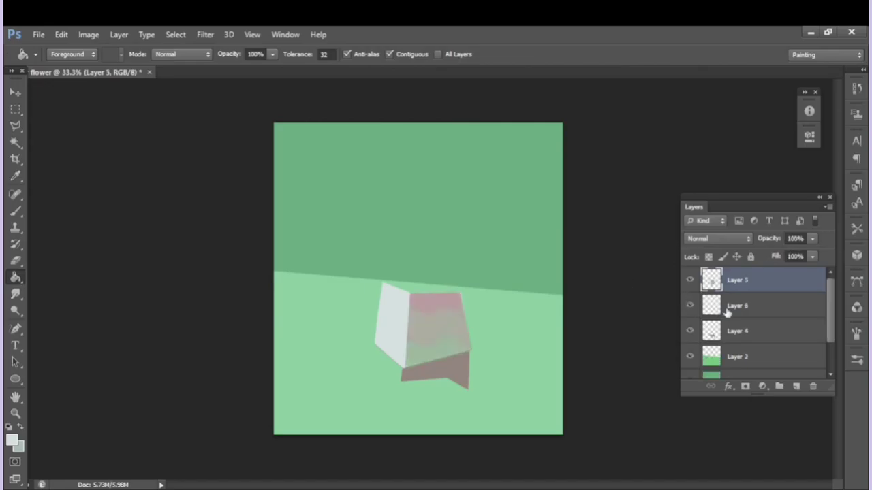
click(739, 306)
click(16, 143)
Select the vase's bottom face and paint a dark edge along it.
click(436, 371)
key(i)
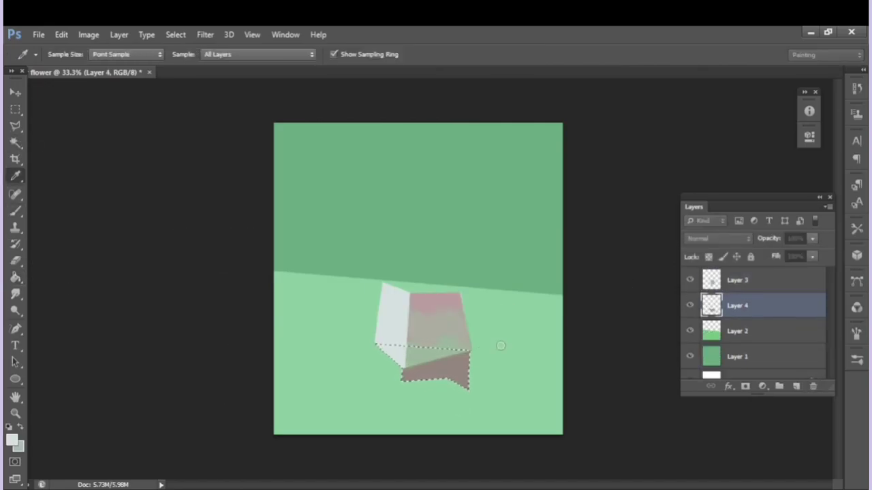
key(b)
key(x)
drag(401, 372, 468, 355)
key(i)
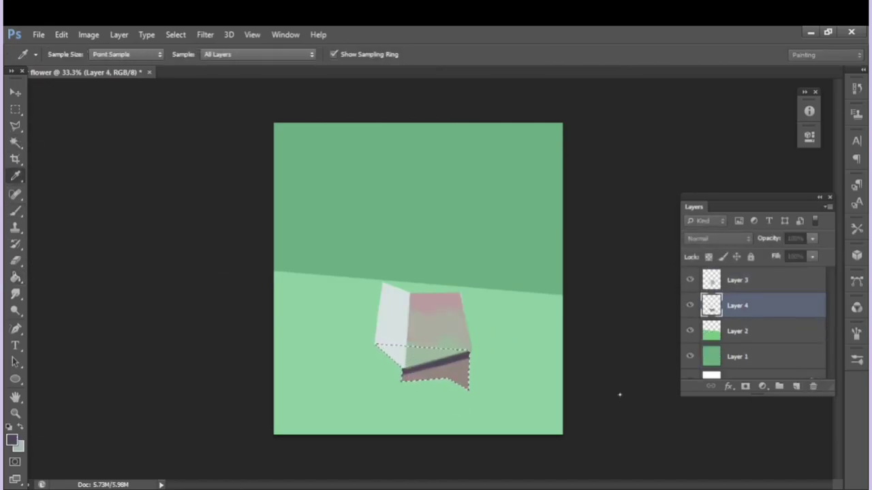
key(b)
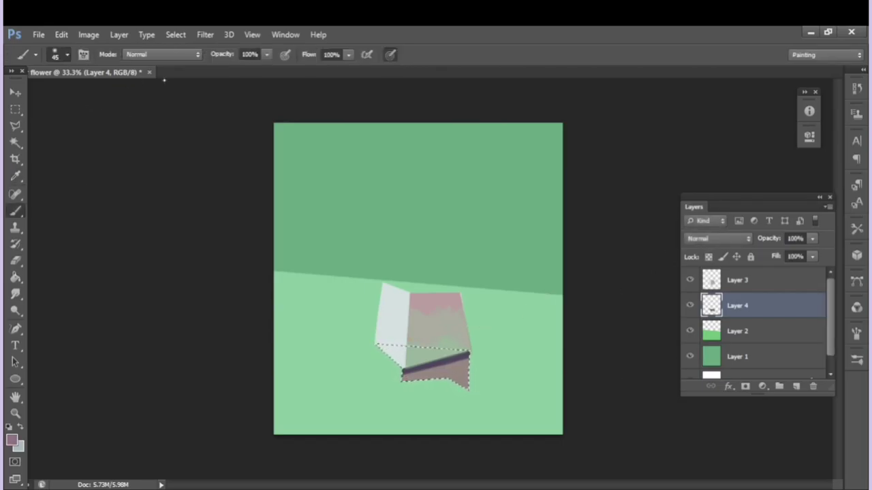
mouse_move(469, 368)
mouse_down()
mouse_move(423, 379)
mouse_move(425, 370)
mouse_move(465, 376)
mouse_up()
Sample pink from the vase and repaint its bottom face pink with a larger brush.
key(i)
click(423, 381)
key(b)
key(bracketright)
key(i)
click(426, 366)
key(b)
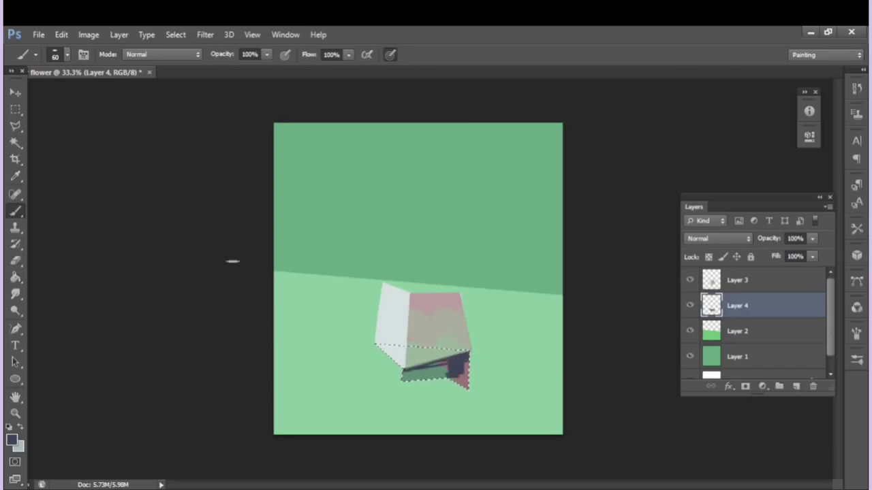
key(i)
click(430, 369)
key(b)
drag(406, 376, 469, 344)
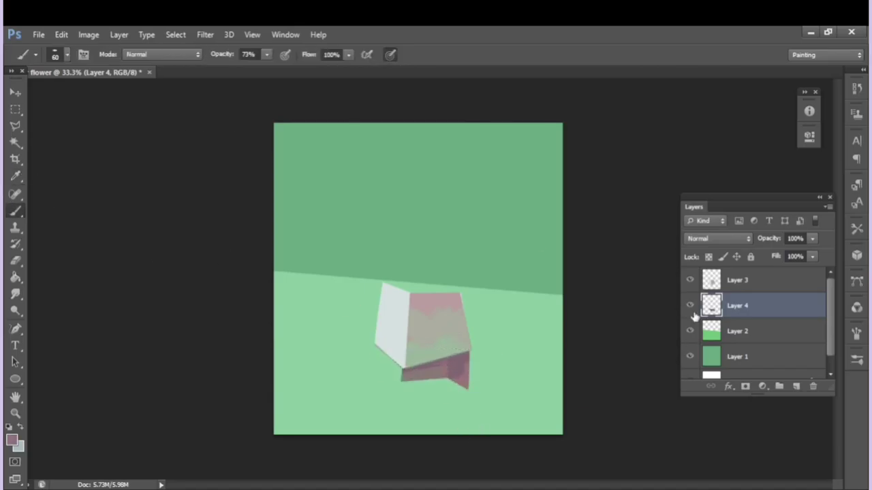
key(ctrl+shift+alt+n)
click(729, 356)
On a new layer, select a slanted tabletop band around the vase.
key(ctrl+shift+alt+n)
key(l)
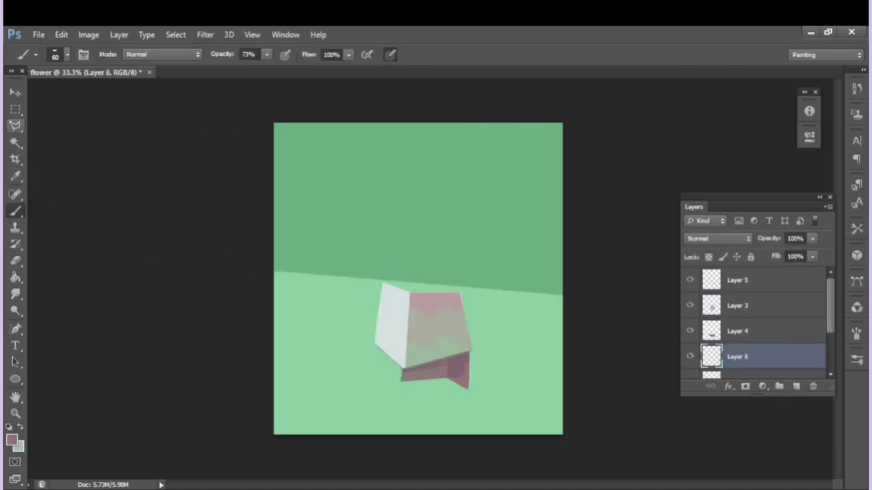
click(275, 274)
click(485, 290)
click(540, 358)
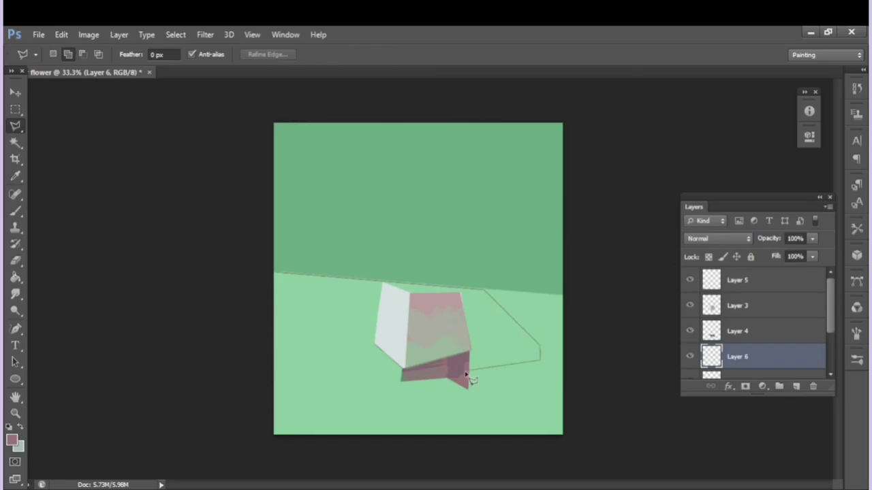
click(246, 376)
click(271, 275)
With a 170 px brush, paint blue-grey on the right and grey on the left of the tabletop.
key(i)
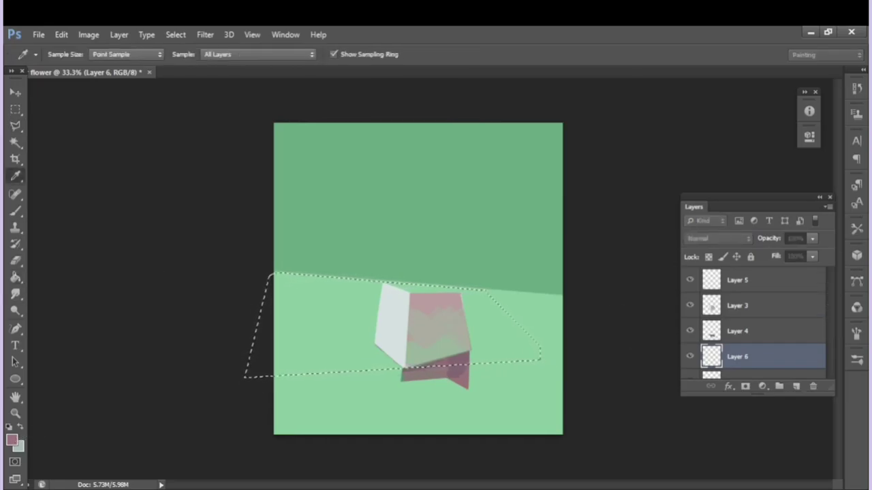
key(b)
key(bracketright)
key(bracketright)
key(bracketright)
drag(423, 296, 535, 351)
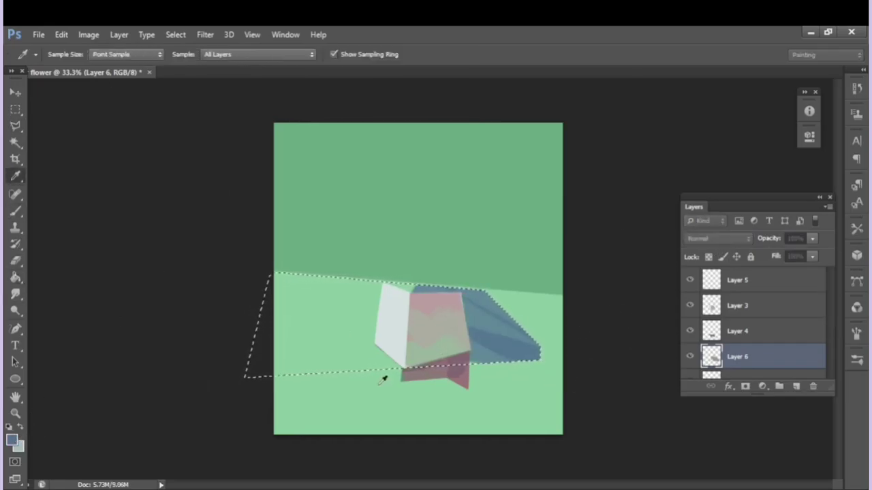
drag(275, 276, 276, 375)
drag(286, 293, 395, 355)
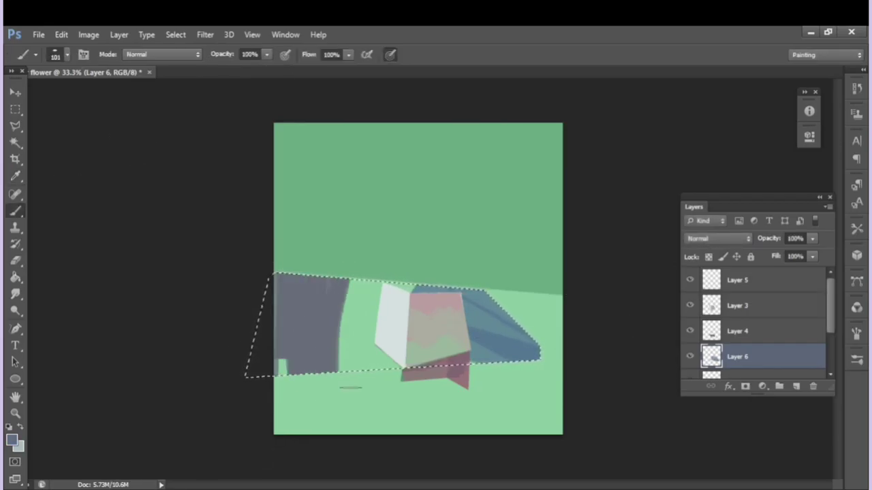
Paint light lilac-pink over the lower-left tabletop, deselect, and lower the layer's opacity.
key(i)
click(436, 310)
key(b)
mouse_move(276, 341)
mouse_down()
mouse_move(313, 367)
mouse_move(470, 337)
mouse_up()
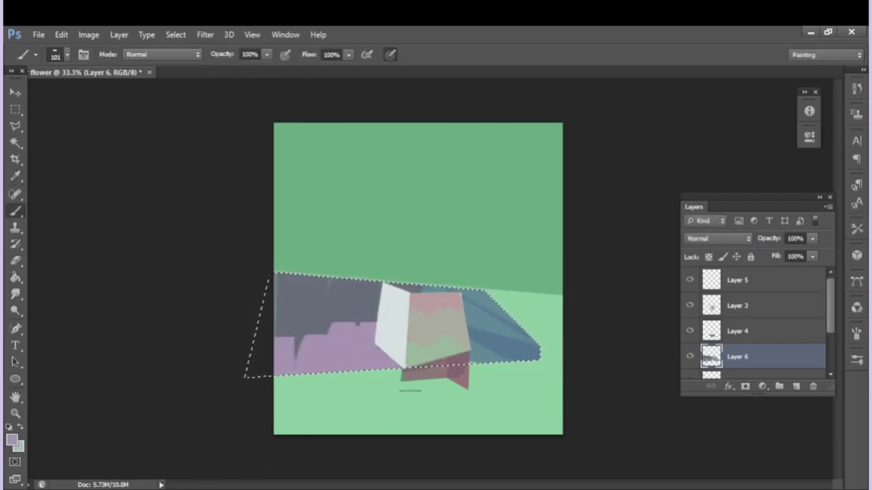
key(i)
key(b)
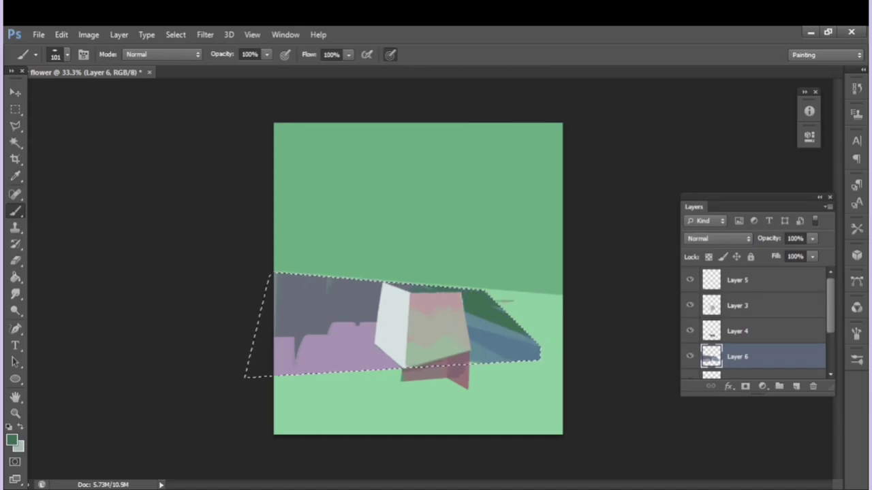
key(ctrl+d)
drag(812, 238, 797, 256)
click(737, 280)
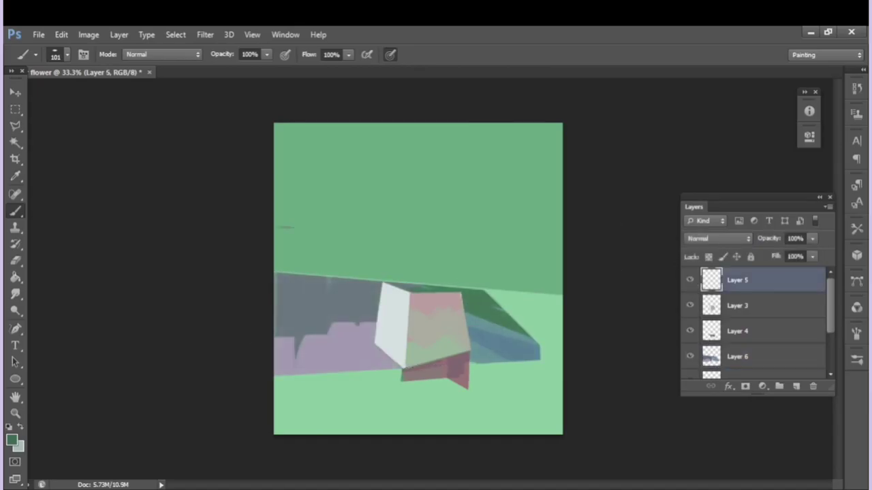
Lasso three flower shapes above the vase and fill them yellow.
key(l)
key(shift+l)
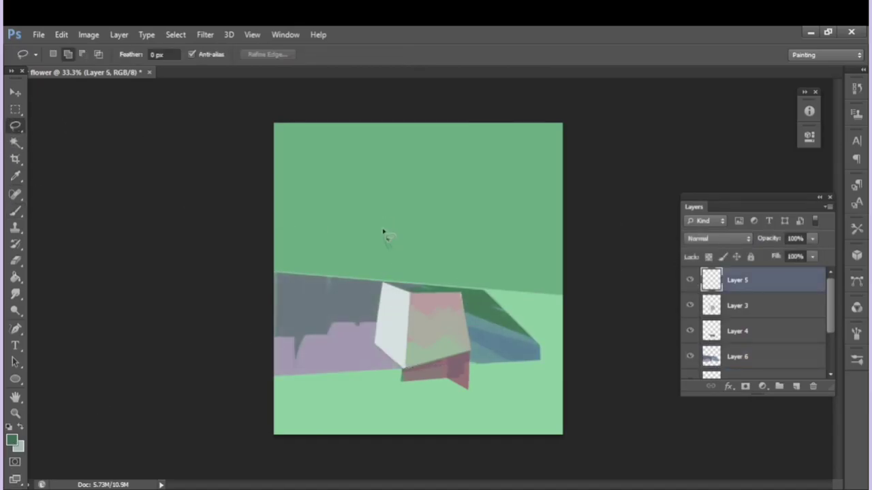
drag(389, 249, 391, 251)
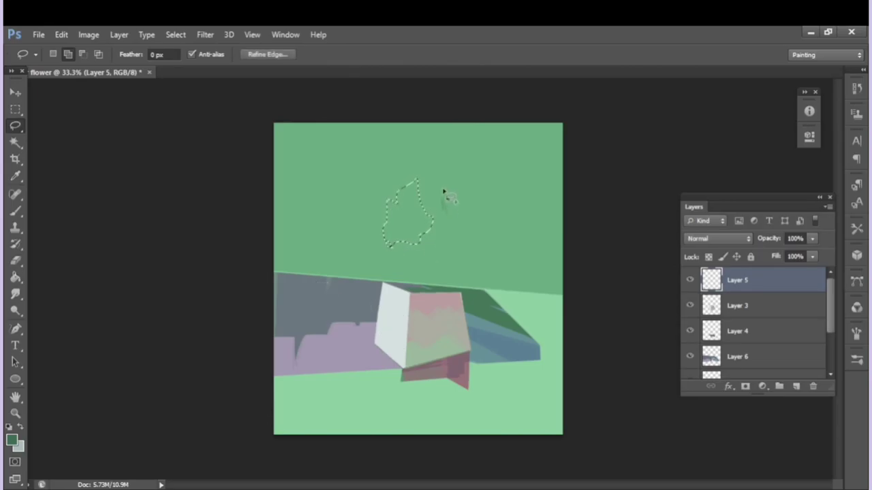
drag(480, 194, 467, 253)
mouse_move(470, 216)
mouse_down()
mouse_move(502, 224)
mouse_move(477, 270)
mouse_up()
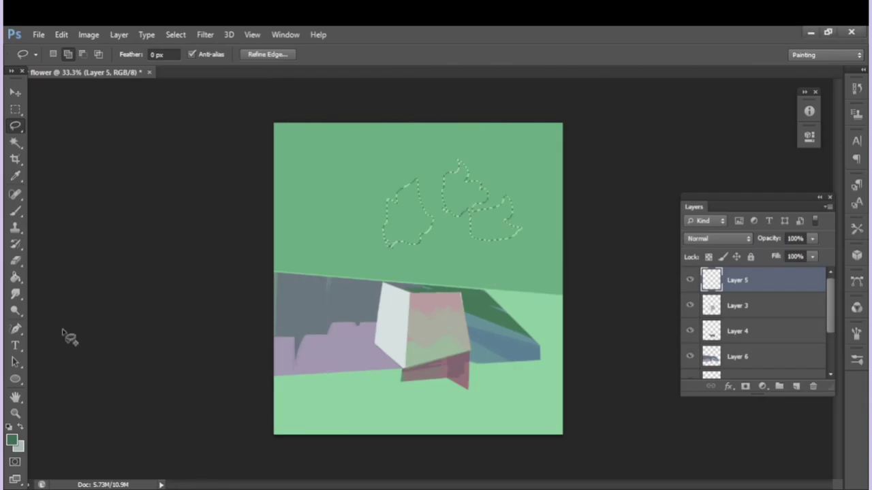
key(i)
key(g)
click(487, 243)
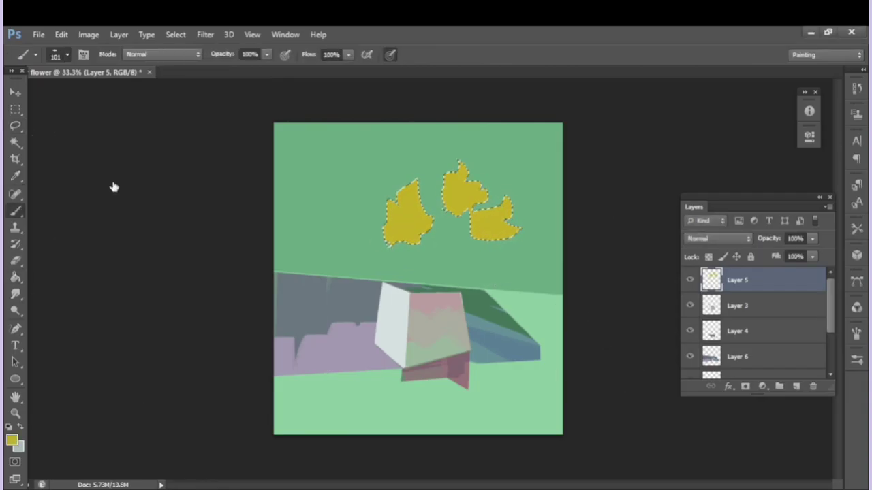
Paint orange shading strokes on the lower-left and right flowers.
key(i)
key(b)
drag(390, 235, 409, 226)
key(i)
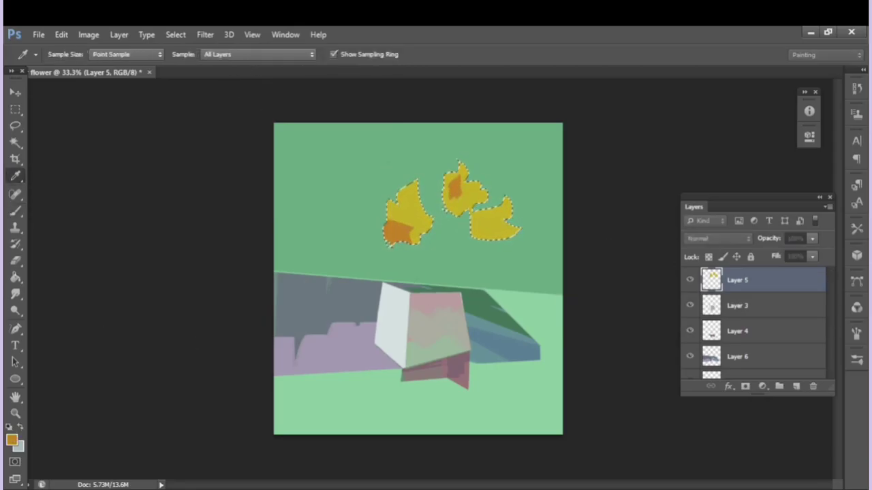
key(b)
mouse_move(475, 222)
mouse_down()
mouse_move(510, 225)
mouse_move(509, 205)
mouse_up()
key(i)
click(407, 204)
key(b)
key(i)
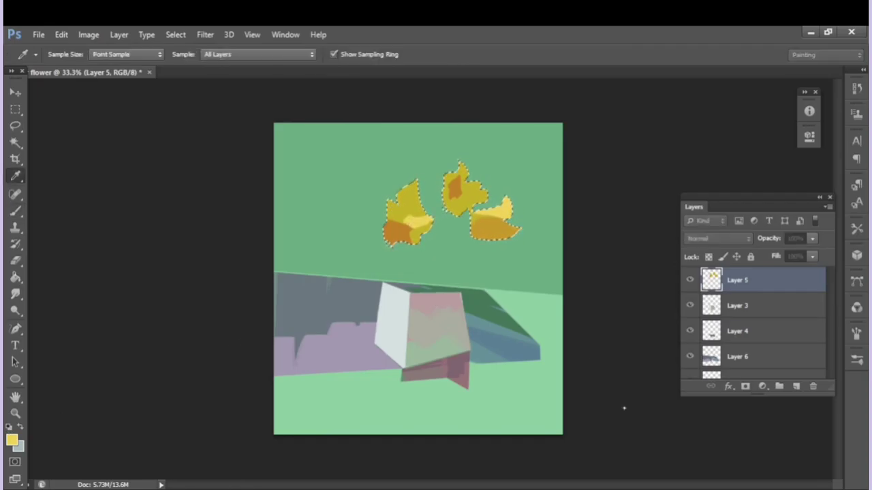
click(395, 233)
key(b)
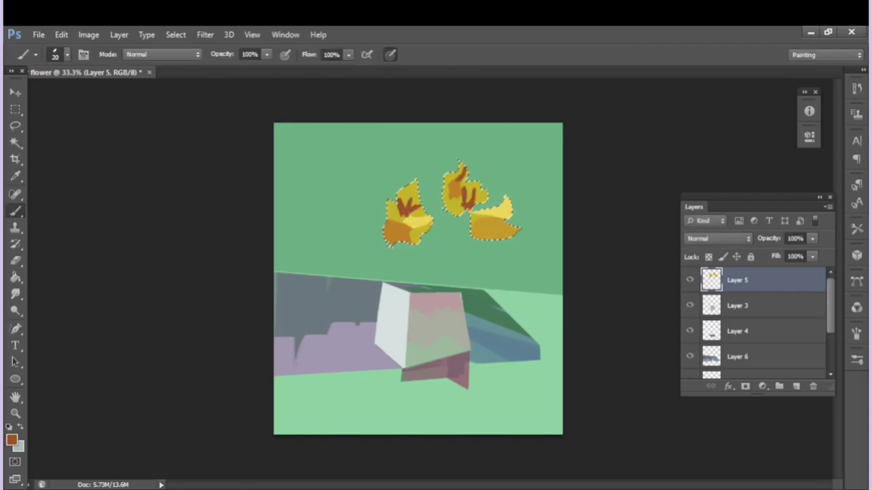
Touch up the lower-left flower with sampled yellow, adding orange at its bottom.
key(i)
click(499, 210)
key(b)
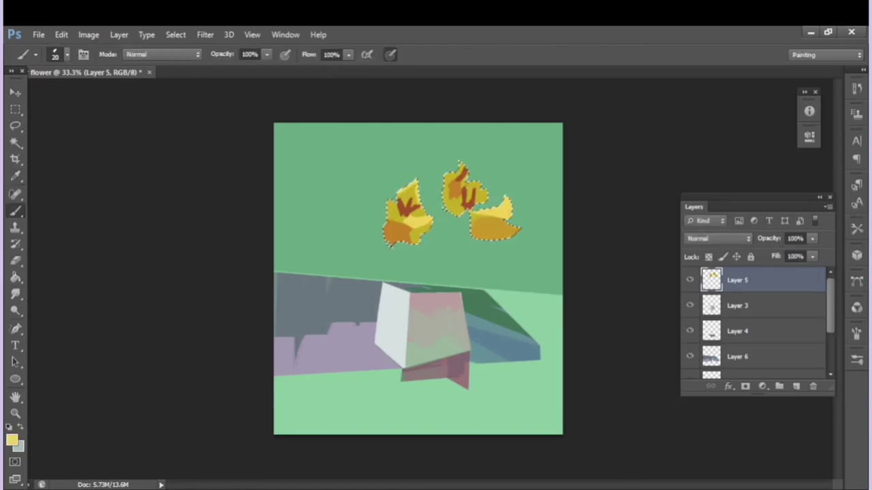
key(i)
click(397, 233)
key(b)
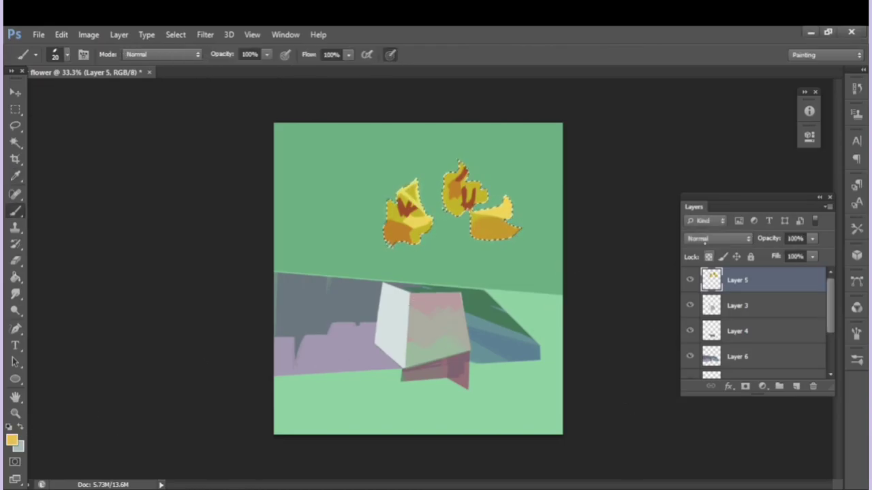
drag(395, 238, 411, 220)
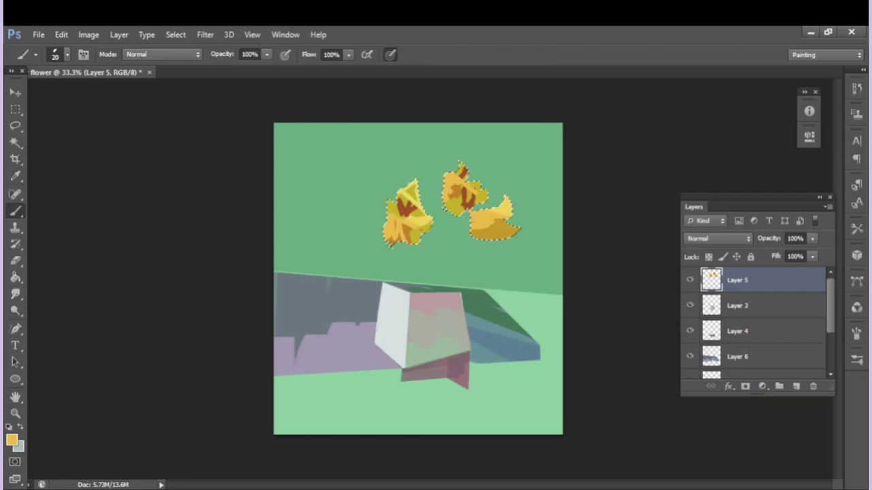
key(i)
key(b)
key(i)
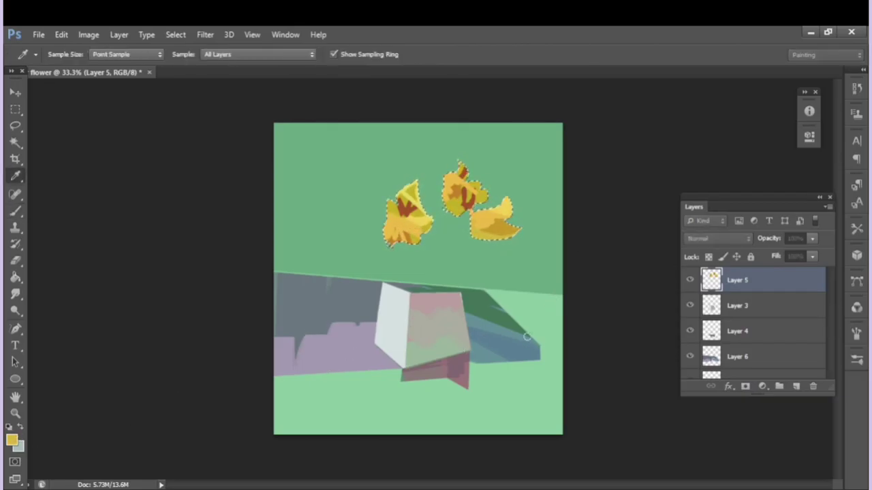
click(393, 240)
key(b)
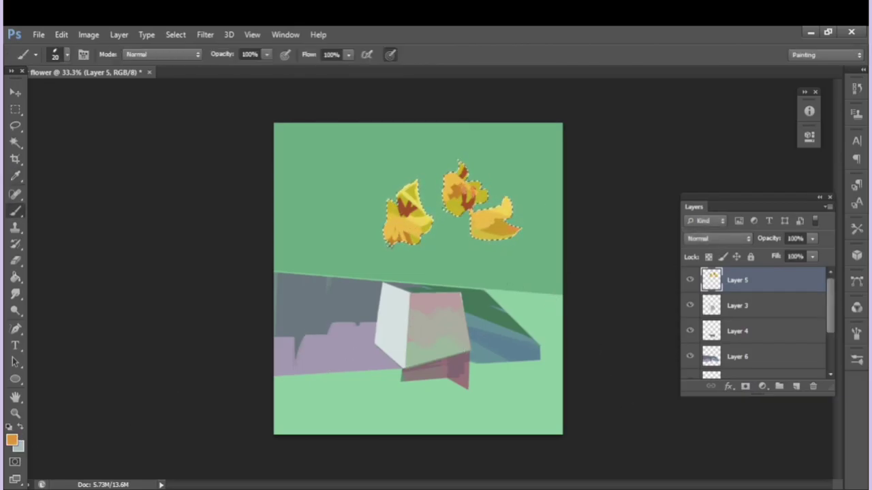
drag(396, 239, 408, 229)
Deselect the flowers and move them up and to the left.
key(ctrl+d)
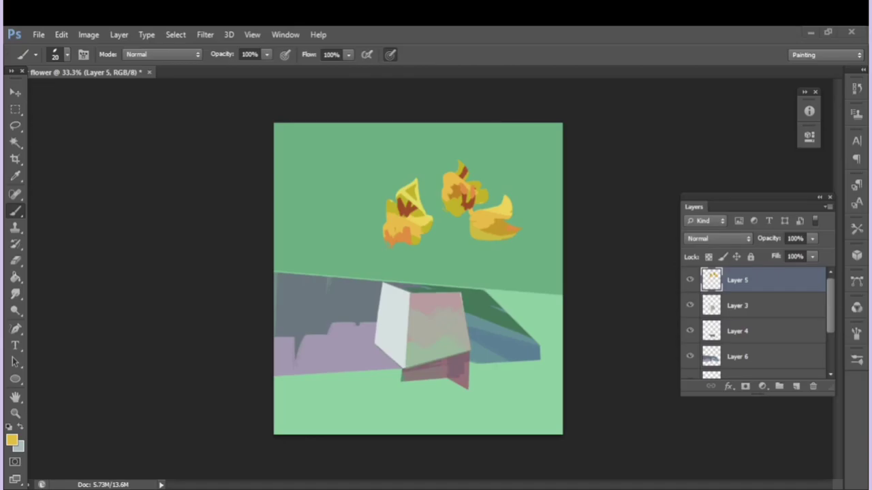
ctrl+click(711, 280)
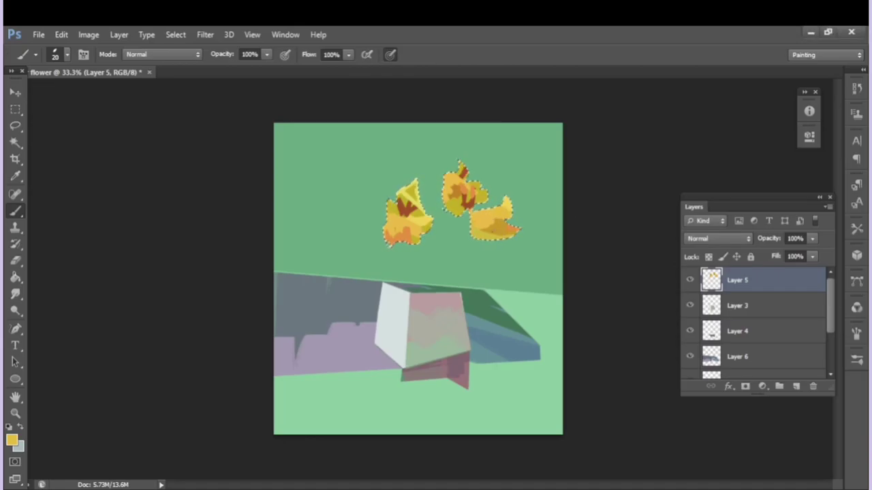
key(alt)
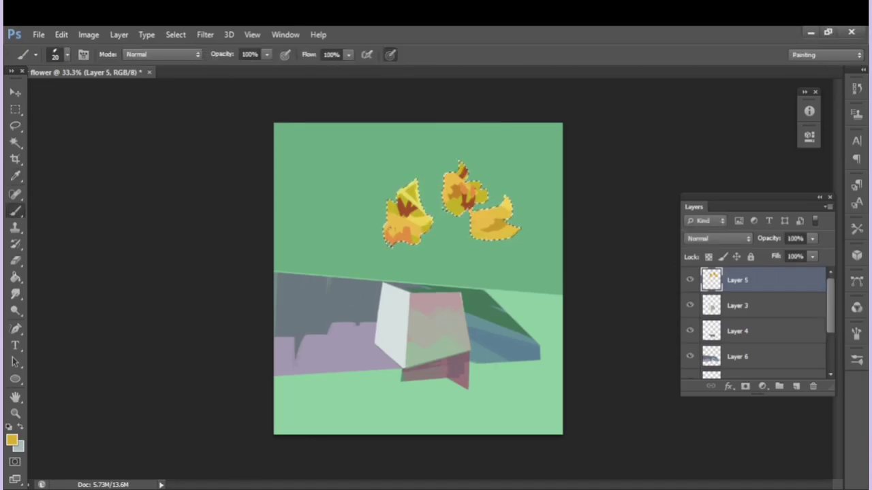
key(ctrl+d)
key(l)
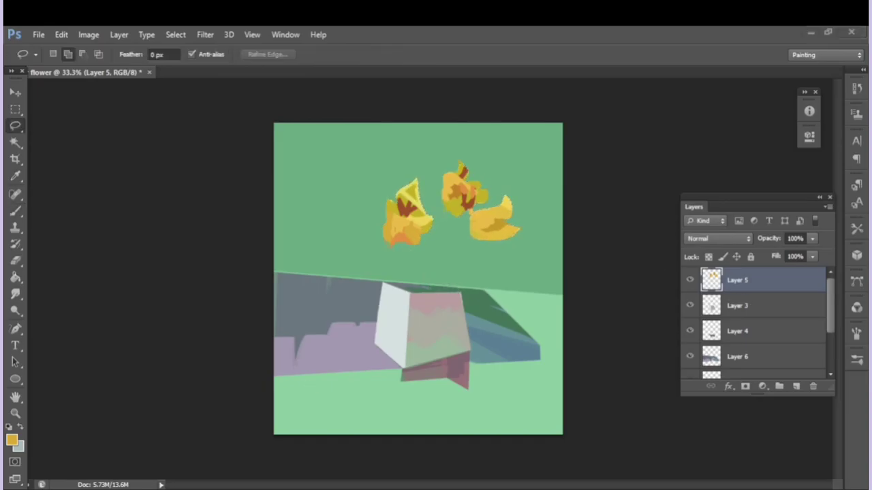
key(v)
drag(463, 167, 446, 159)
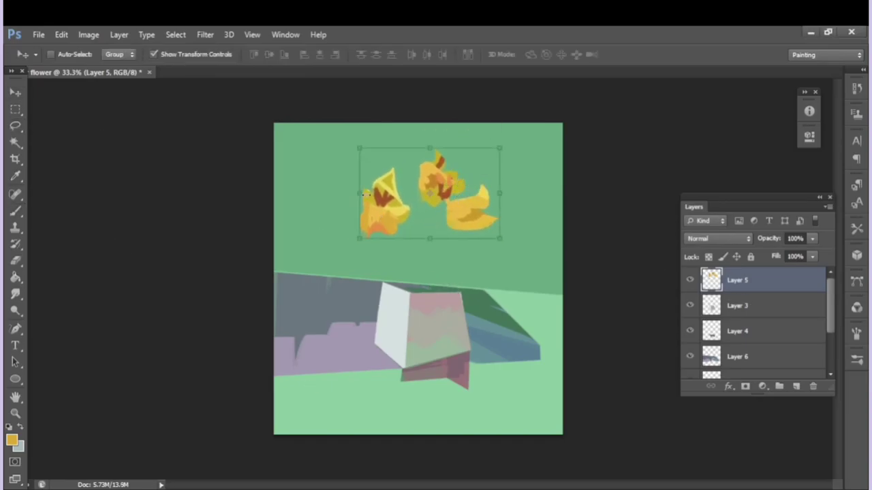
Raise the flower heads slightly with Free Transform.
key(ctrl+t)
drag(390, 192, 391, 179)
key(Return)
Fill the stem outline dark green and sample a lighter stem green.
key(l)
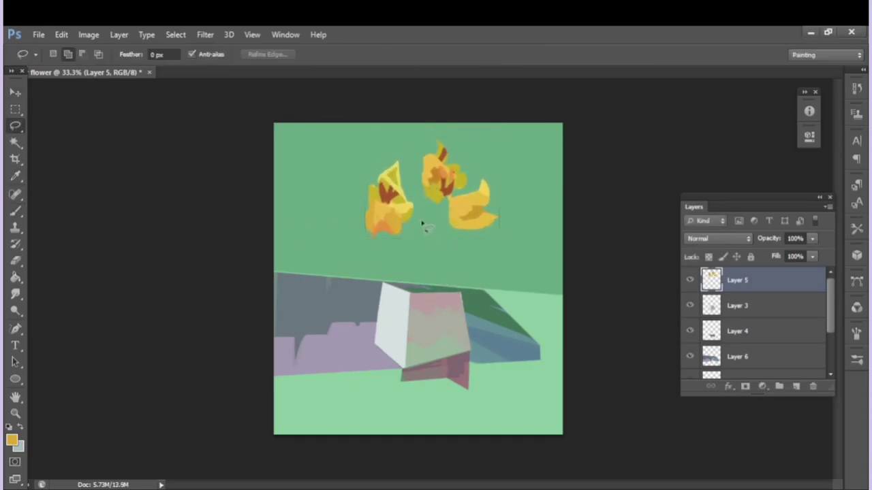
key(i)
key(g)
click(432, 250)
key(b)
alt+click(415, 408)
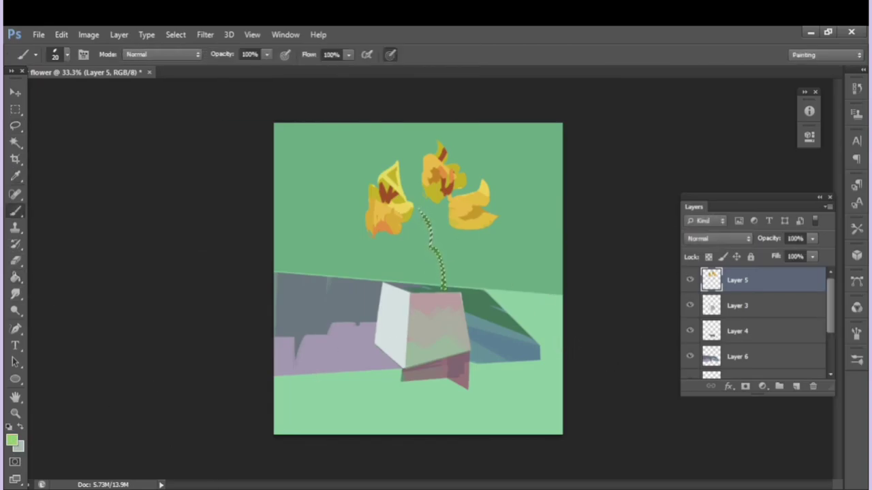
Outline a new petal shape at lower left with the Polygonal Lasso.
key(l)
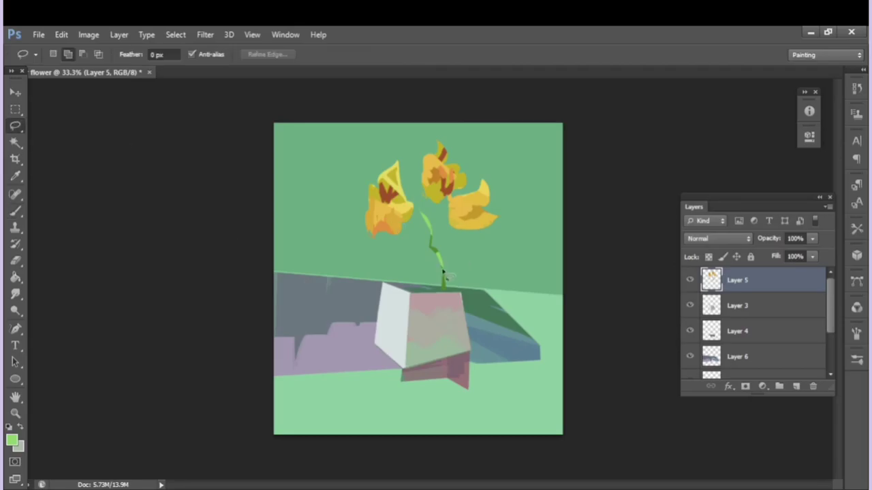
key(shift+l)
key(w)
key(i)
key(b)
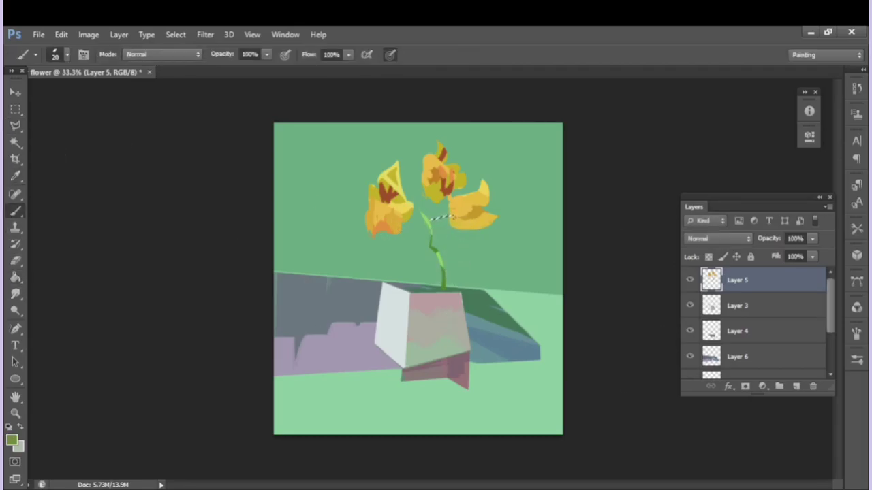
key(l)
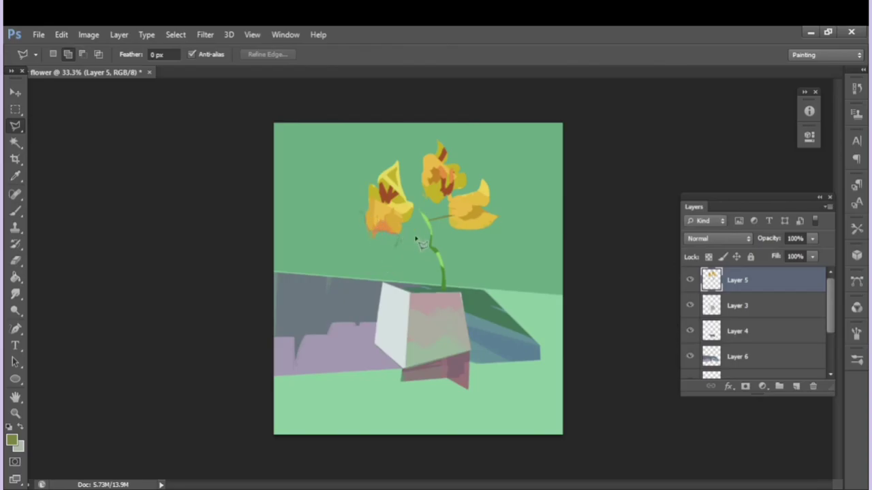
click(361, 215)
Fill the new petal red and repaint its lower part in crimson.
key(g)
alt+click(565, 290)
click(382, 243)
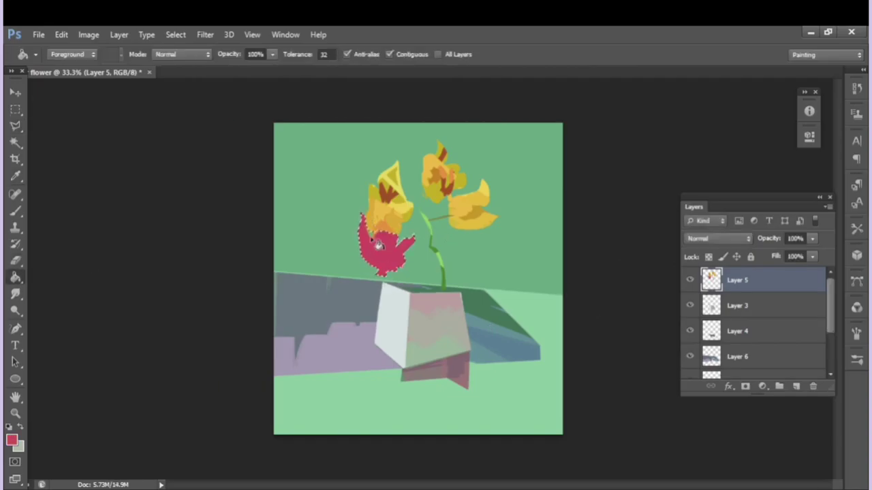
key(i)
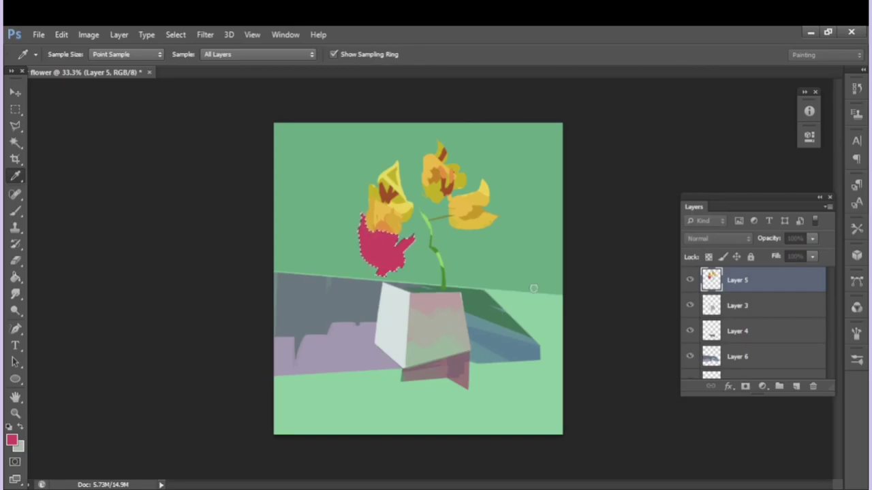
key(b)
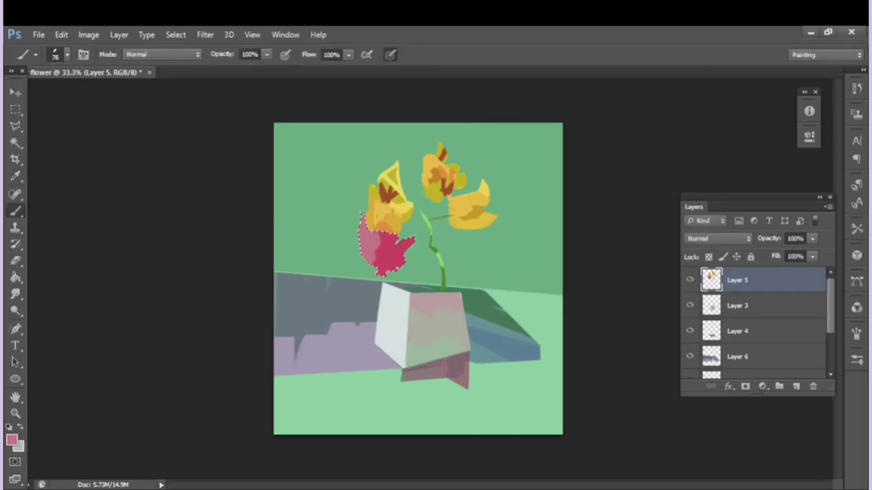
alt+click(368, 239)
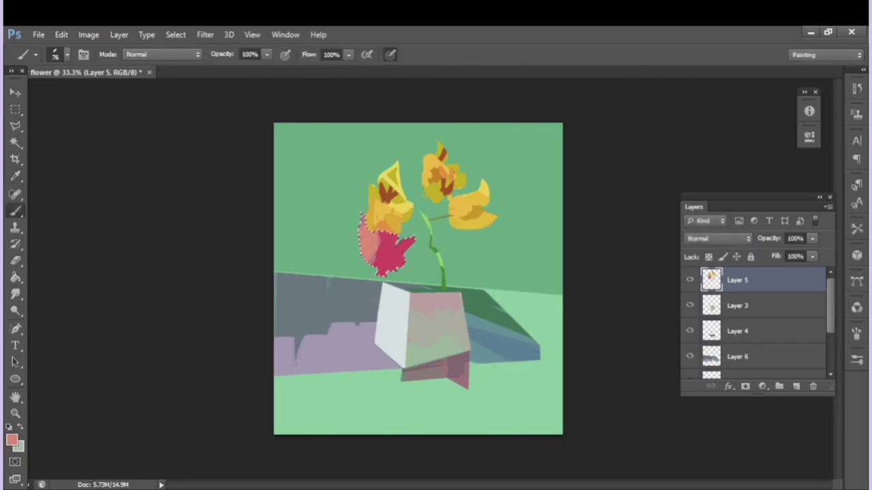
key(i)
click(392, 252)
key(b)
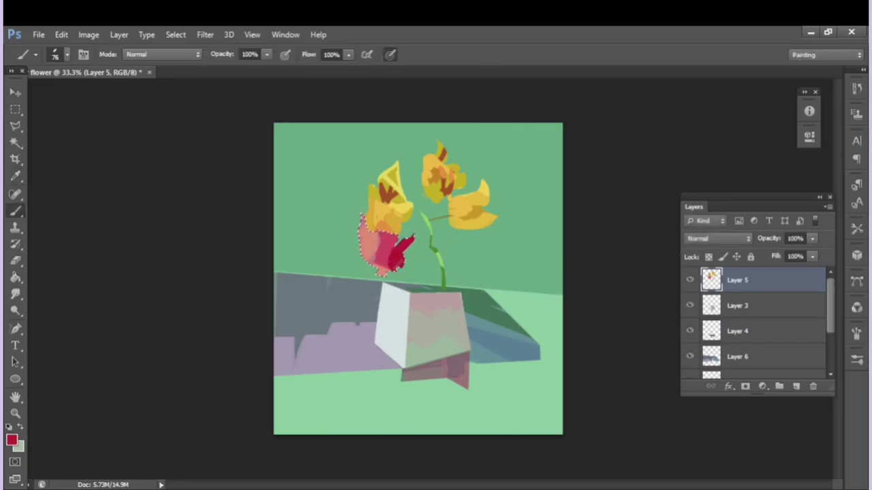
drag(371, 256, 402, 262)
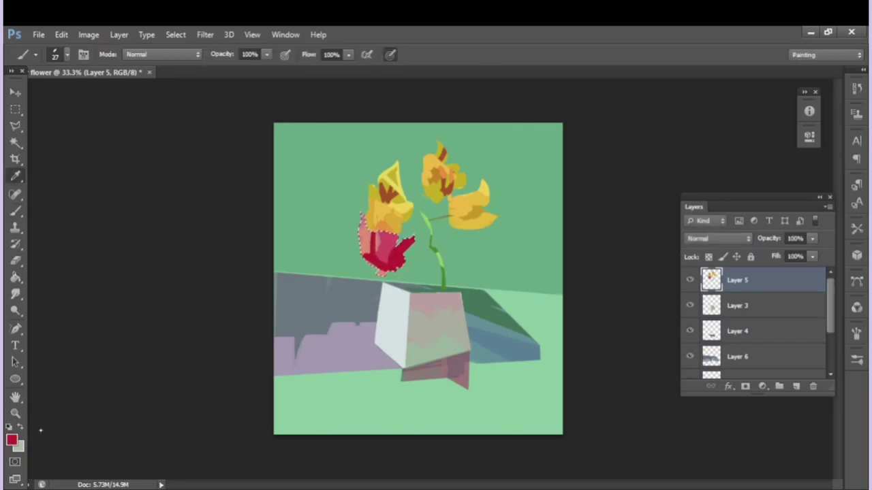
Shade the red petal with dark maroon, then deselect.
alt+click(372, 238)
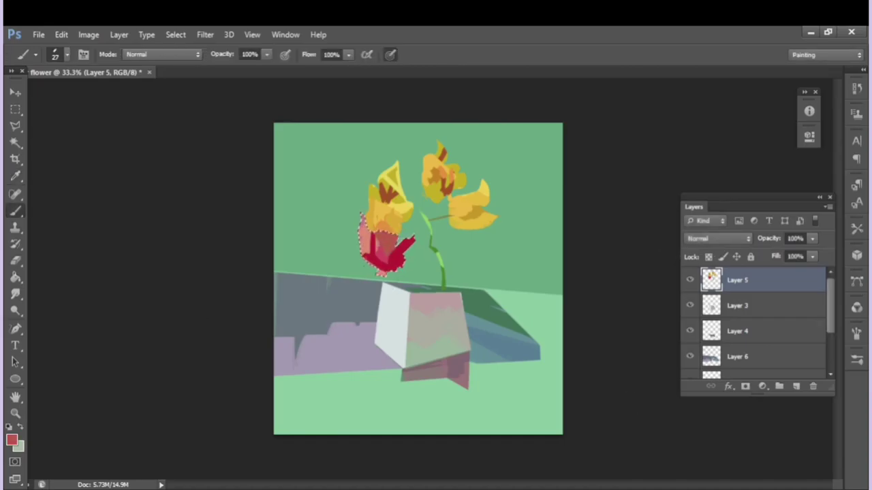
alt+click(364, 235)
alt+click(368, 239)
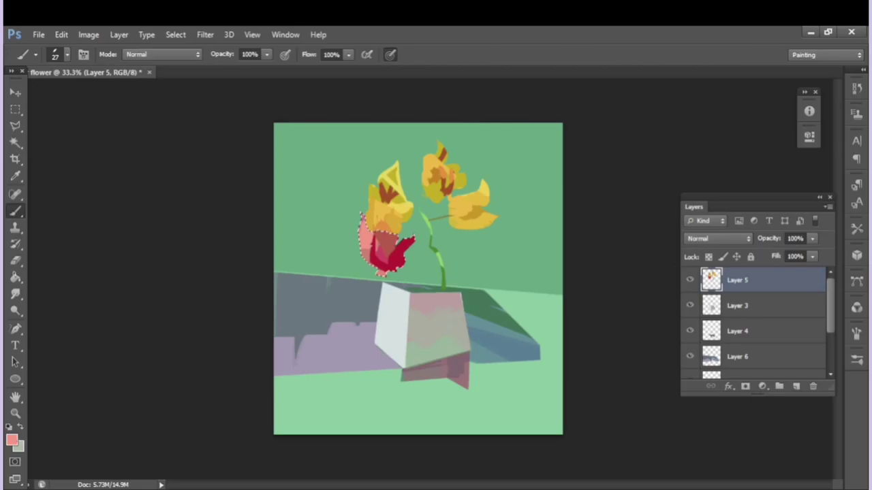
alt+click(392, 252)
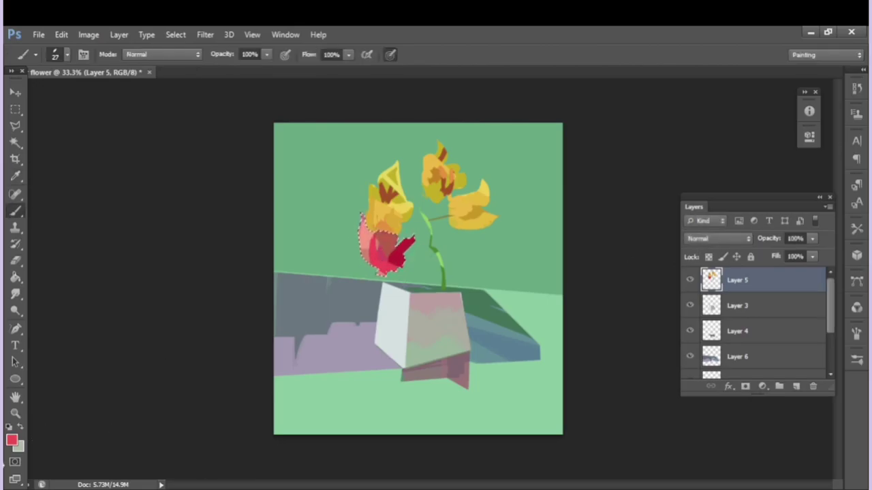
alt+click(393, 235)
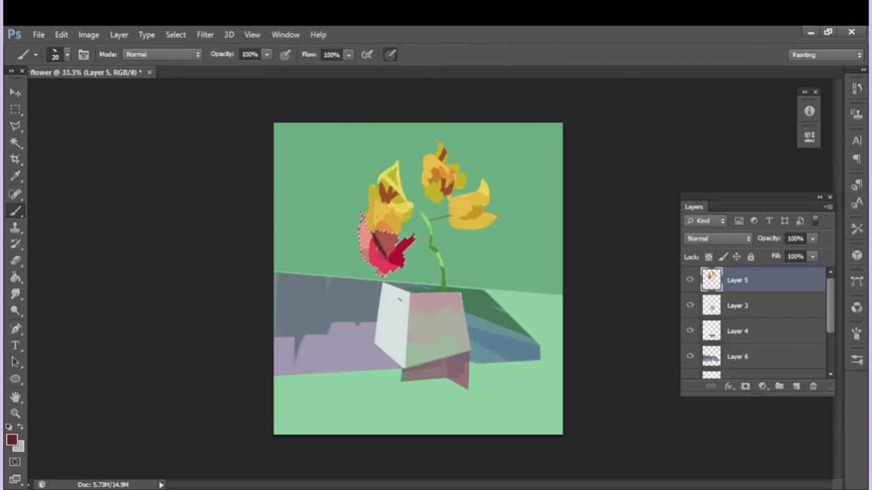
mouse_move(375, 235)
mouse_down()
mouse_move(387, 259)
mouse_move(414, 263)
mouse_up()
key(ctrl+d)
Lasso a leaf beside the stem and fill it with the stem's green.
key(l)
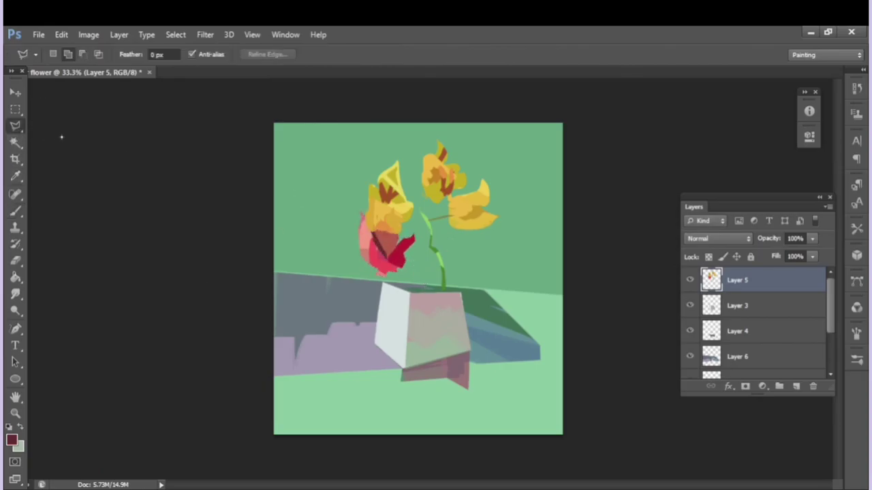
key(shift+l)
key(shift+l)
drag(443, 265, 446, 264)
key(i)
click(439, 262)
key(g)
click(451, 239)
Brush lighter green highlights onto the leaf.
key(b)
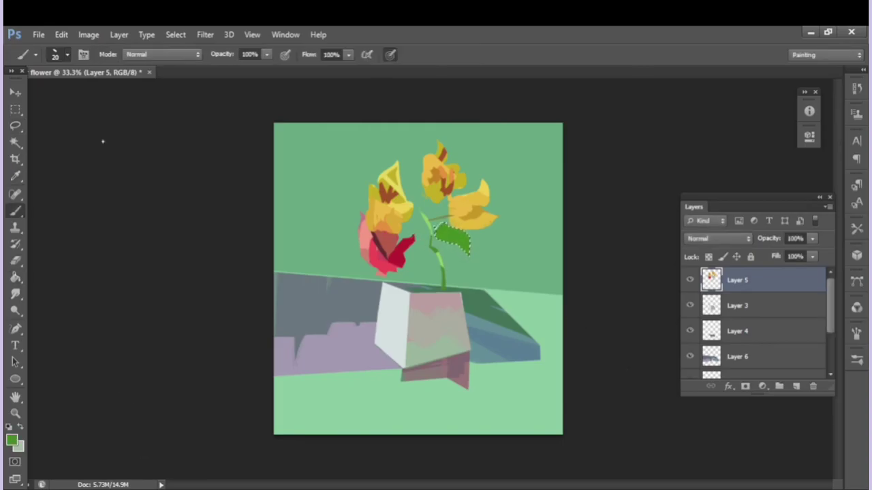
alt+click(440, 255)
mouse_move(464, 235)
mouse_down()
mouse_move(436, 229)
mouse_move(463, 246)
mouse_up()
alt+click(439, 235)
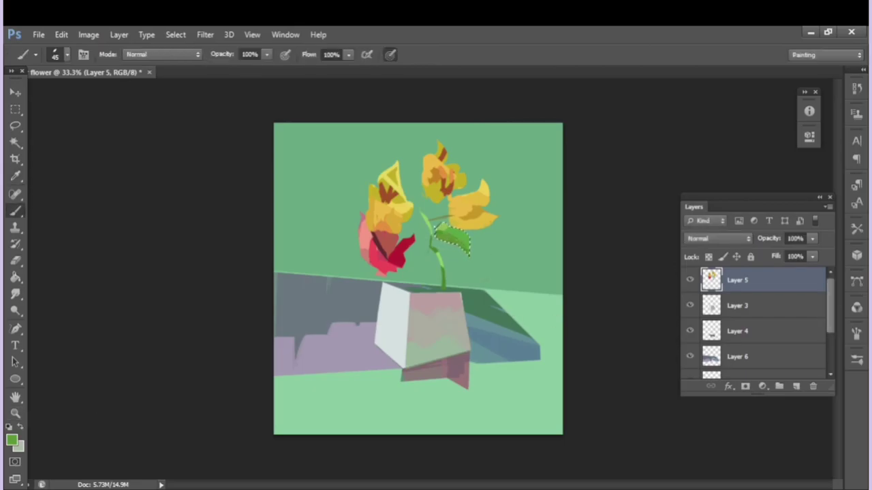
Fill the floor on Layer 2 with the wall's muted green.
scroll(746, 331, down, 3)
click(737, 347)
click(737, 322)
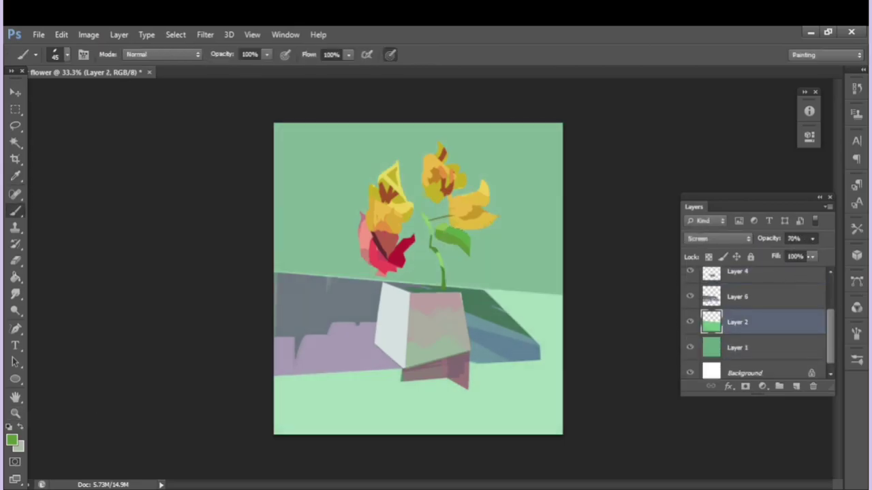
scroll(749, 320, up, 3)
scroll(749, 320, up, 3)
scroll(749, 320, up, 2)
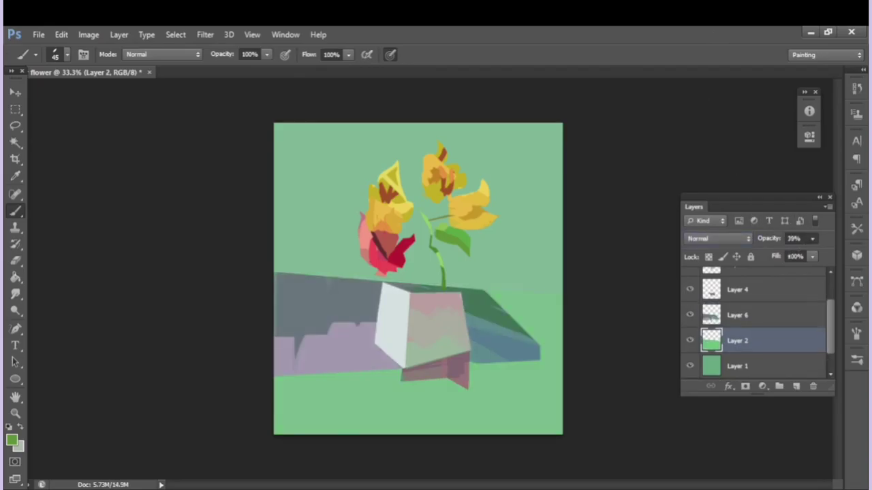
key(i)
click(336, 231)
key(g)
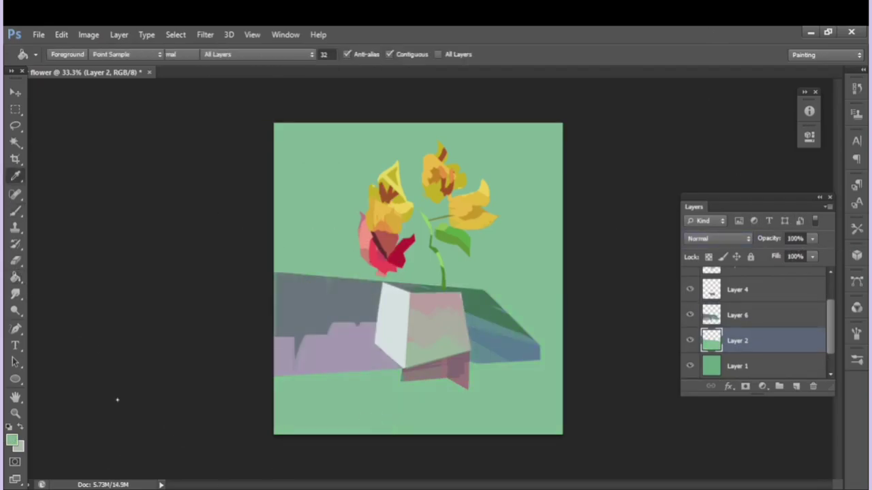
click(505, 396)
Fill the wall on Layer 1 a lighter green and merge the floor layer into it.
key(alt+bracketleft)
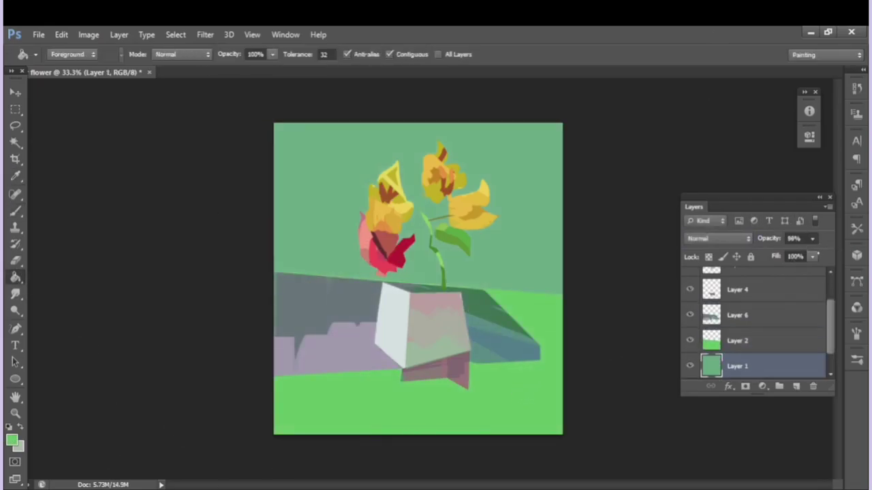
key(i)
key(g)
click(320, 150)
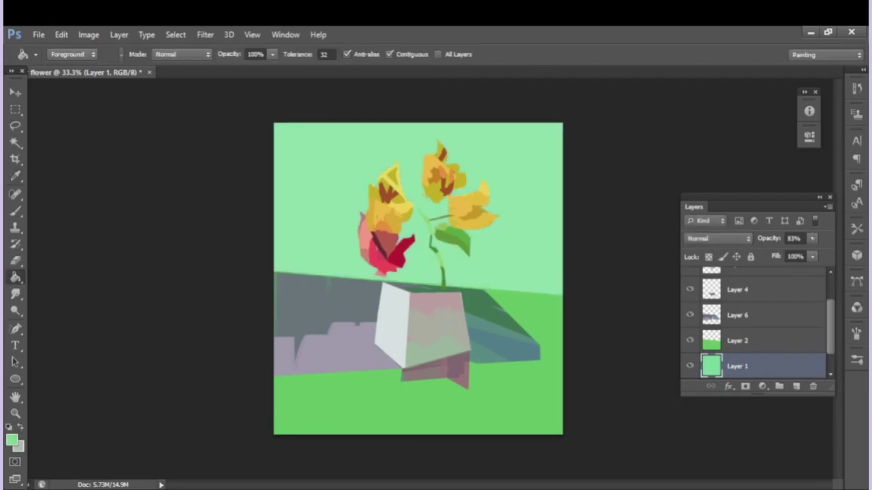
key(alt+bracketright)
key(ctrl+e)
Set Layer 4 to 100% opacity and clear the grey table from Layer 6.
key(alt+bracketright)
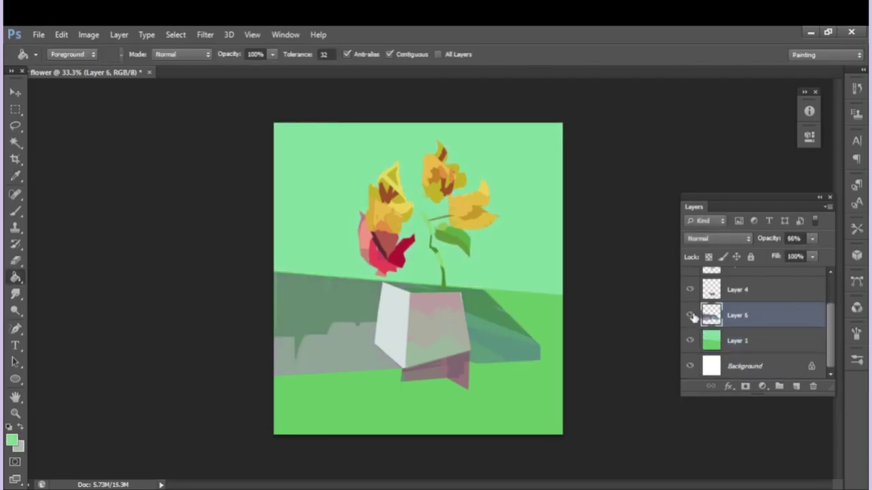
click(690, 315)
key(alt+bracketright)
click(793, 239)
text(100)
key(Return)
key(alt+bracketleft)
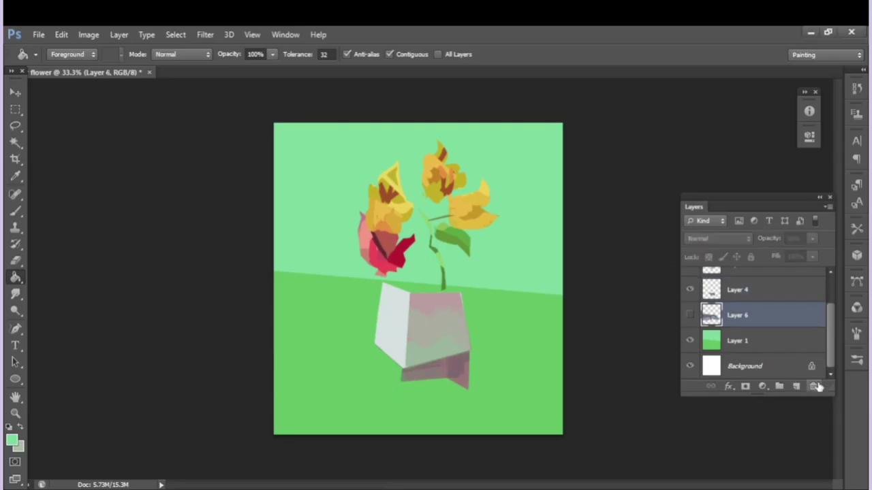
key(b)
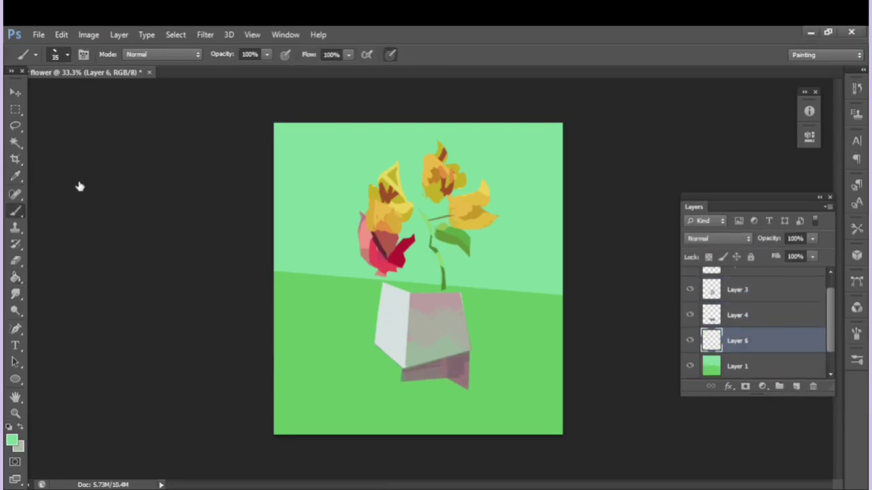
Paint a thin white bottle stroke left of the vase.
key(i)
key(b)
drag(342, 344, 343, 419)
key(ctrl+z)
drag(345, 344, 338, 421)
drag(346, 358, 340, 442)
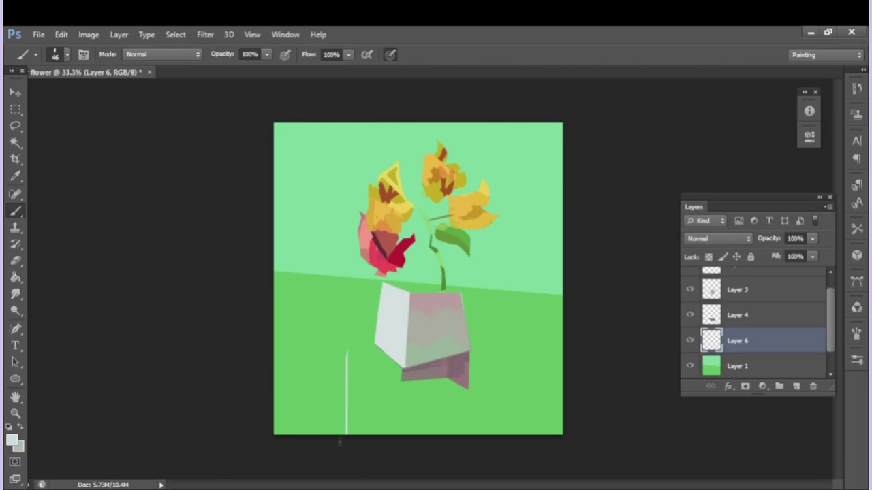
key(ctrl+z)
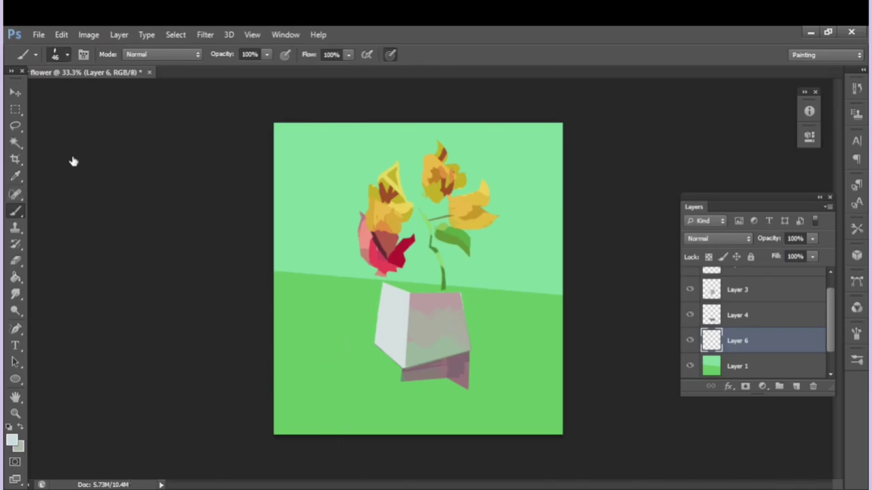
key(ctrl+z)
Paint a light green bottle shape beside the white one.
key(alt+shift+d)
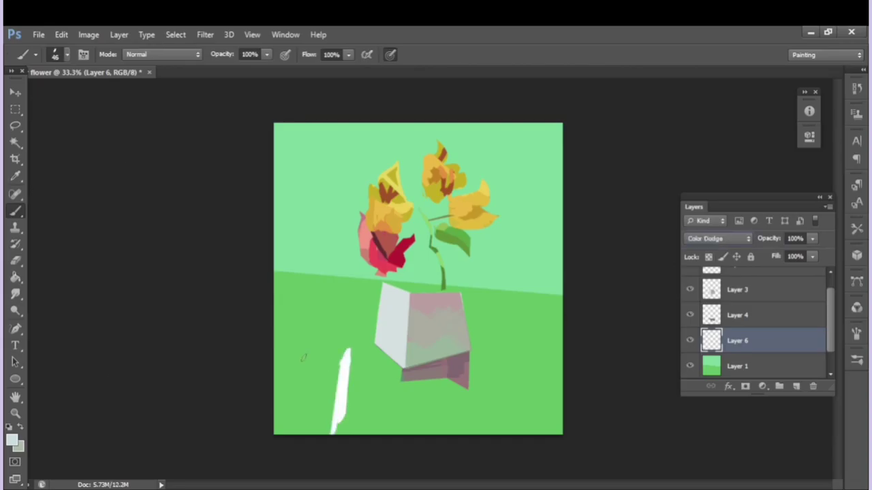
alt+click(502, 266)
drag(378, 347, 376, 434)
key(alt+shift+n)
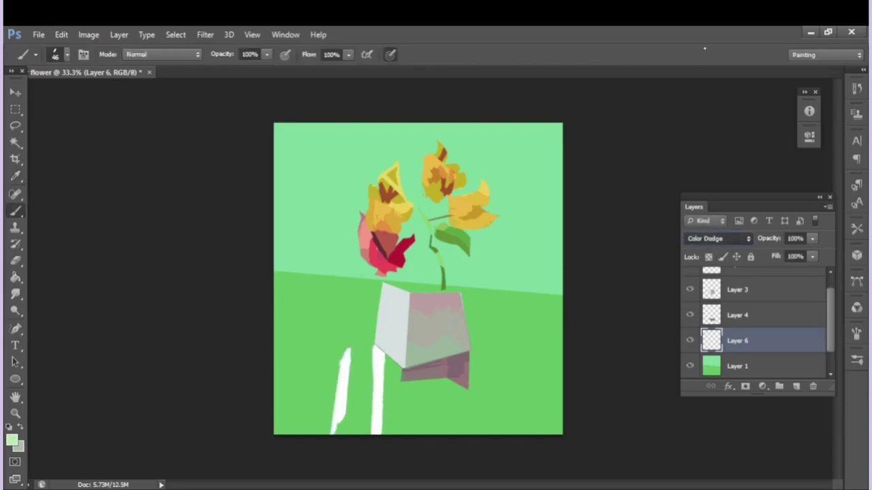
key(i)
key(b)
Paint a pink bench with two legs and a lighter pink top below the vase.
drag(386, 411, 488, 411)
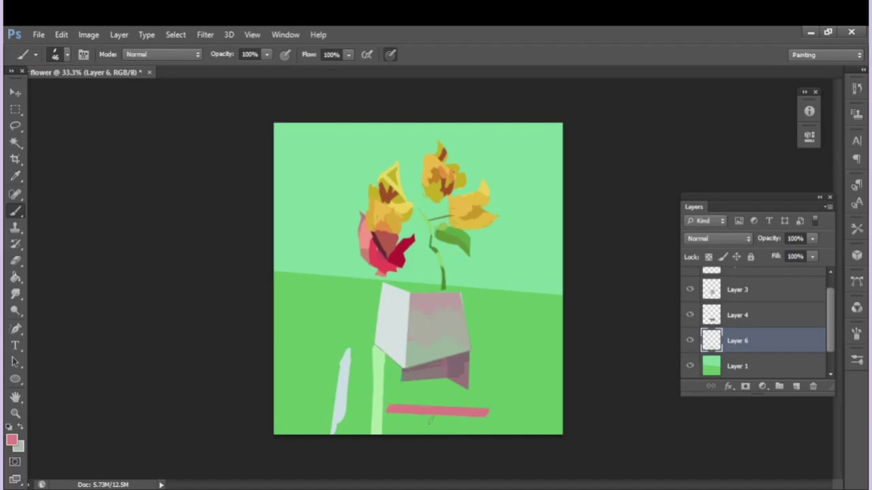
drag(385, 410, 384, 434)
drag(467, 411, 477, 434)
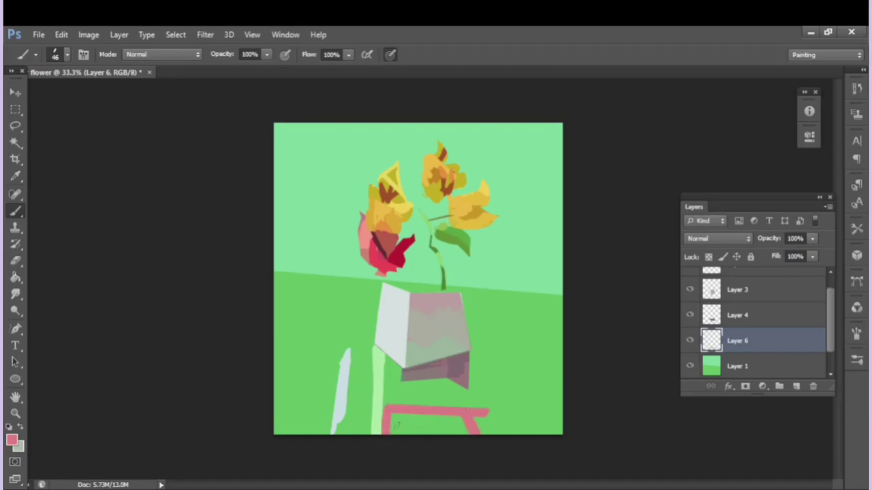
drag(392, 426, 470, 428)
alt+click(489, 290)
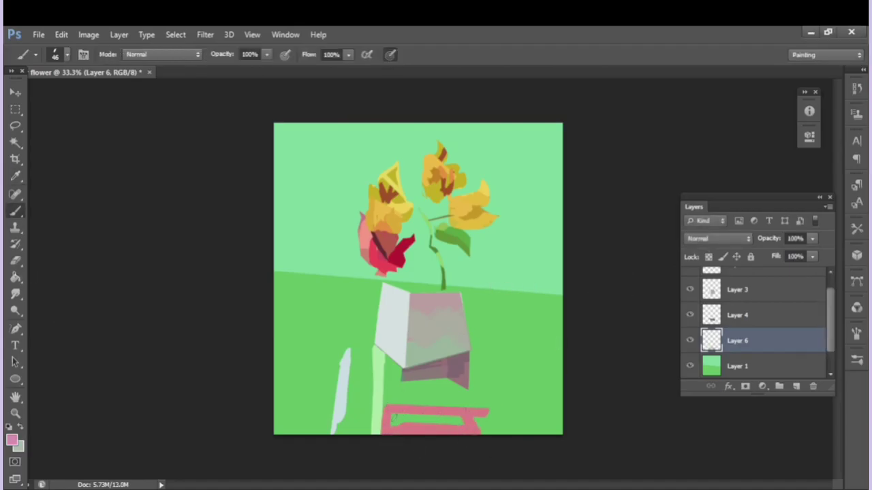
mouse_move(393, 413)
mouse_down()
mouse_move(462, 413)
mouse_move(469, 427)
mouse_up()
Merge Layer 4 into Layer 6, brush purple shading under the vase, then erase most of it.
key(i)
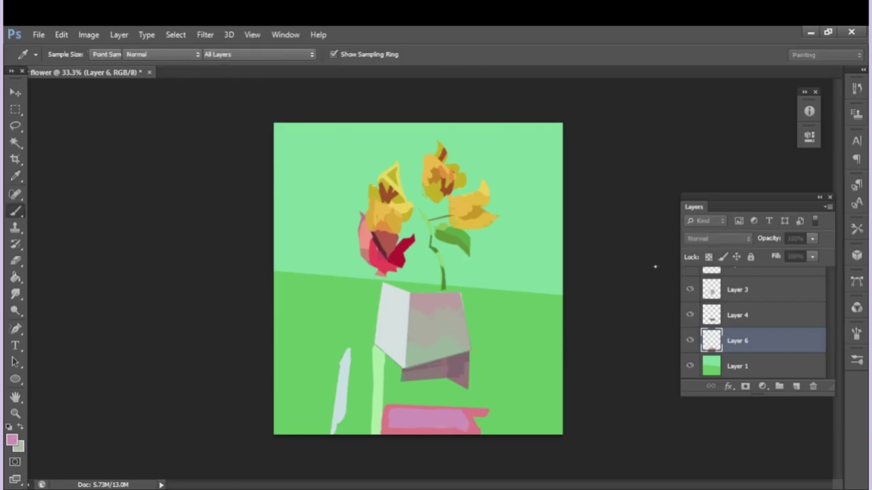
click(711, 316)
key(ctrl+e)
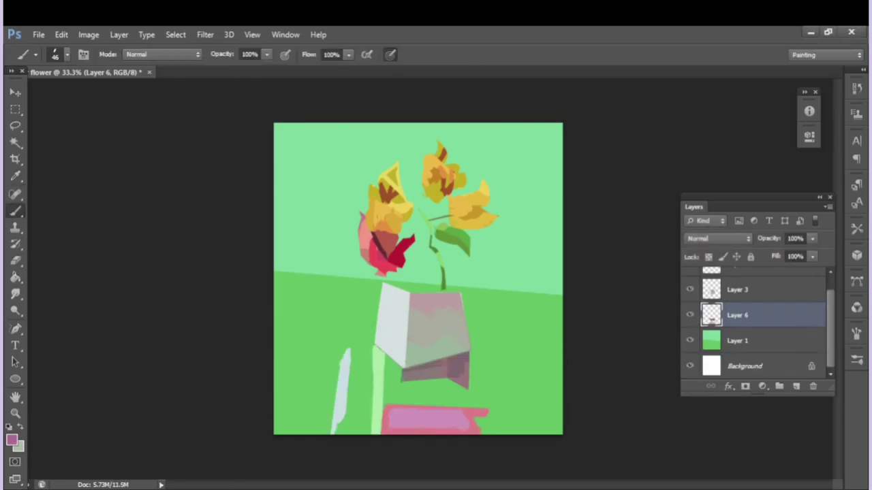
mouse_move(403, 372)
mouse_down()
mouse_move(404, 388)
mouse_move(475, 398)
mouse_up()
key(e)
mouse_move(402, 381)
mouse_down()
mouse_move(413, 408)
mouse_move(476, 364)
mouse_move(475, 399)
mouse_move(461, 401)
mouse_up()
Erase part of the white bottle and add a new empty layer above Layer 5.
key(bracketright)
key(bracketright)
key(bracketright)
drag(349, 351, 339, 419)
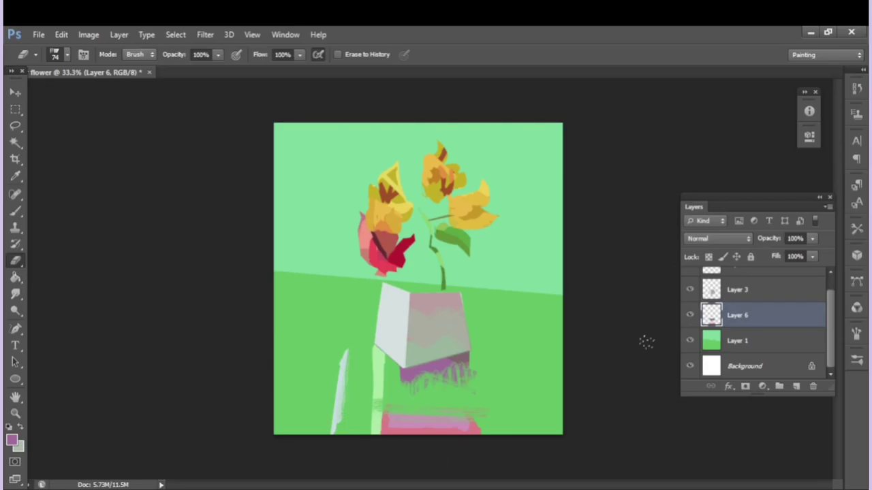
click(702, 292)
click(783, 272)
click(797, 386)
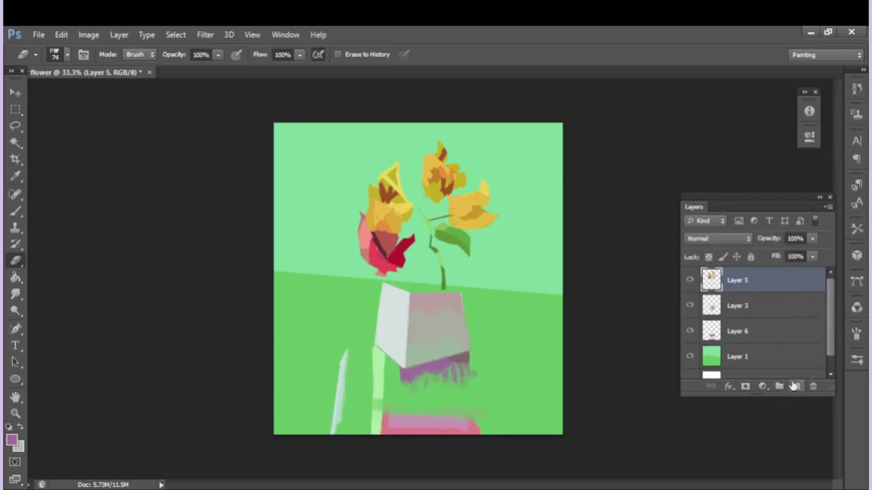
Lasso a leaf shape beside the vase top and fill it with green sampled from the leaves.
key(l)
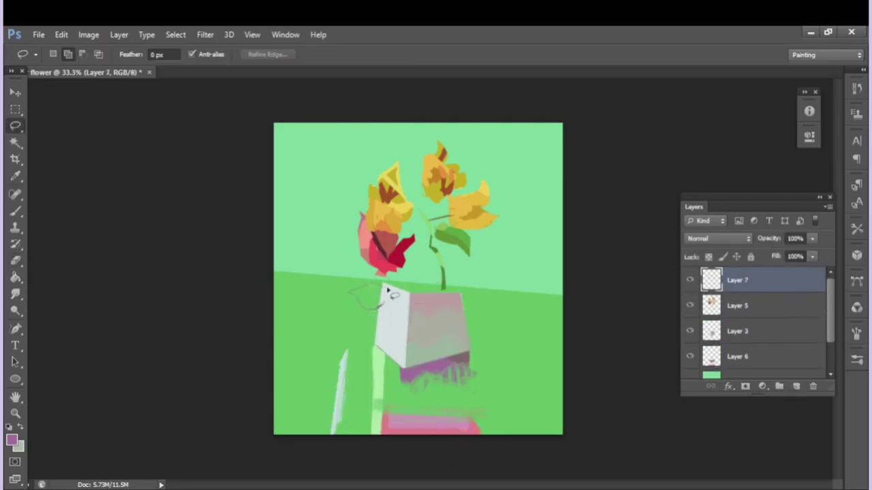
drag(387, 291, 385, 286)
key(i)
click(320, 320)
key(g)
click(368, 297)
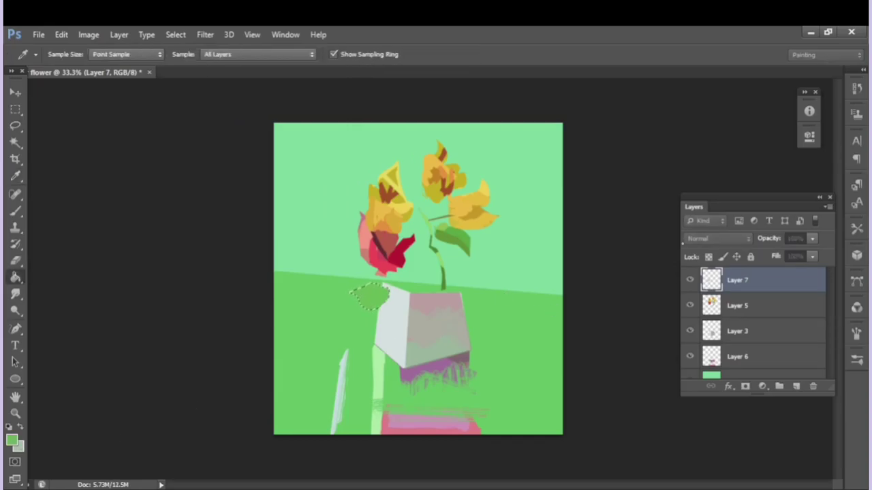
key(ctrl+d)
Add a new Layer 8 directly above Layer 1.
scroll(756, 320, down, 2)
click(763, 338)
click(795, 386)
key(l)
key(shift+l)
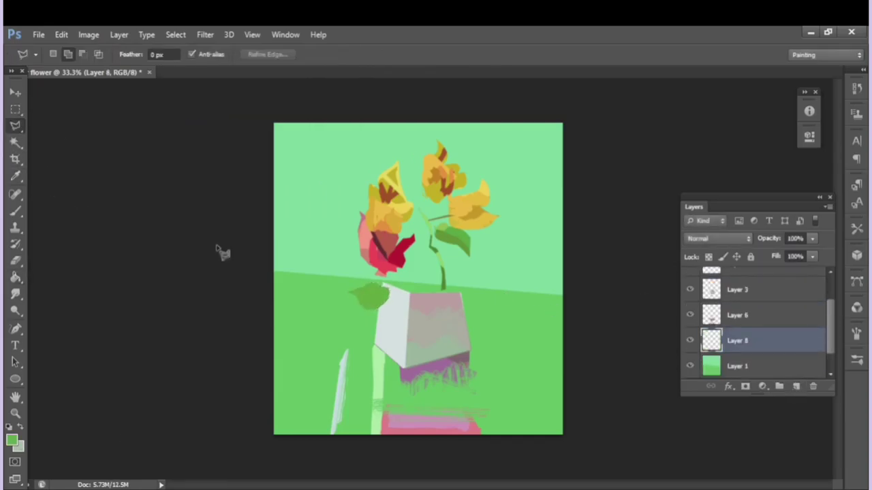
Outline a tabletop wedge from the left edge along the vase side and pick blue-grey.
click(272, 308)
click(469, 354)
click(405, 368)
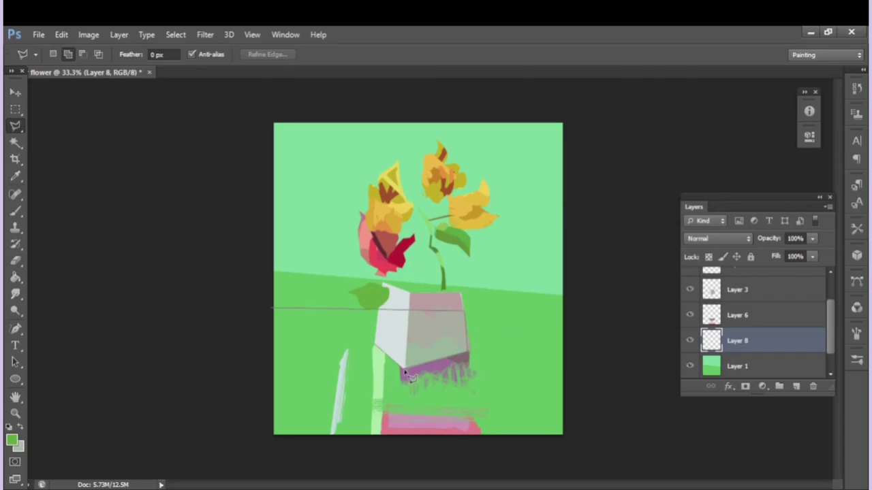
click(262, 441)
click(273, 312)
key(i)
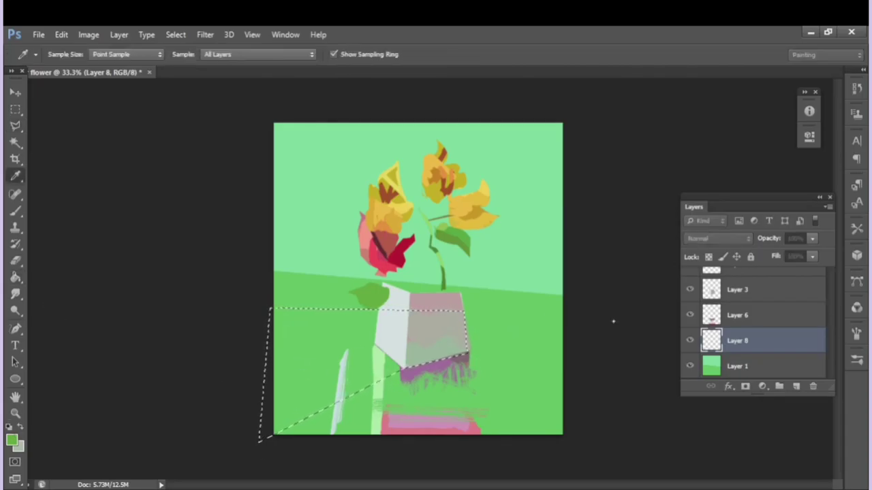
key(g)
click(345, 331)
Fill the tabletop blue-grey, then brush translucent green along its top at 53% opacity.
key(i)
key(g)
key(i)
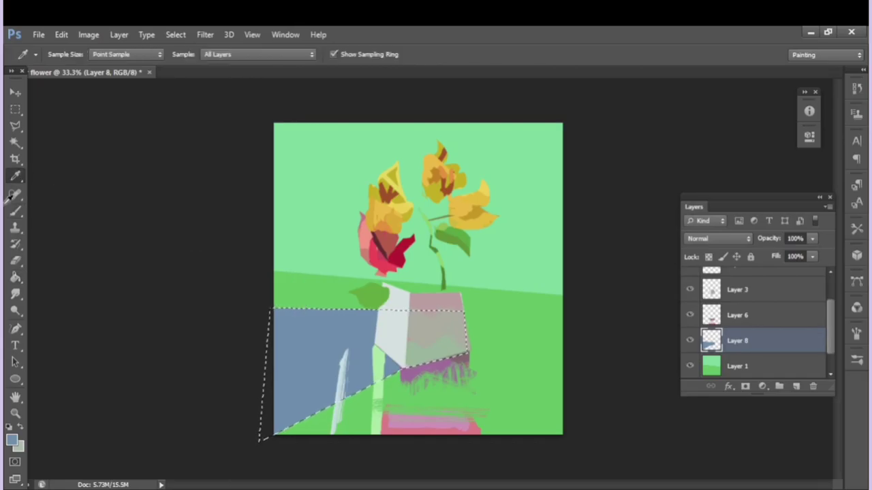
click(510, 307)
key(b)
key(5)
key(3)
drag(276, 319, 376, 319)
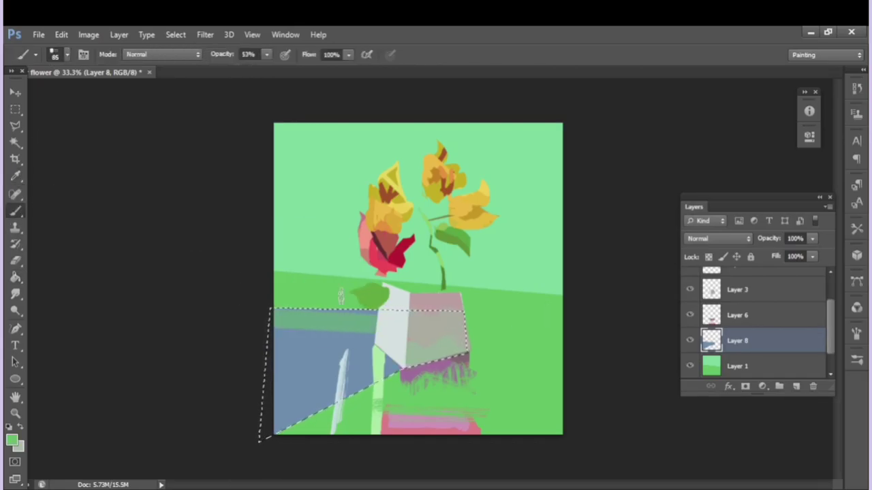
Paint sampled mauve and light green strokes over the lower-left blue tabletop.
key(i)
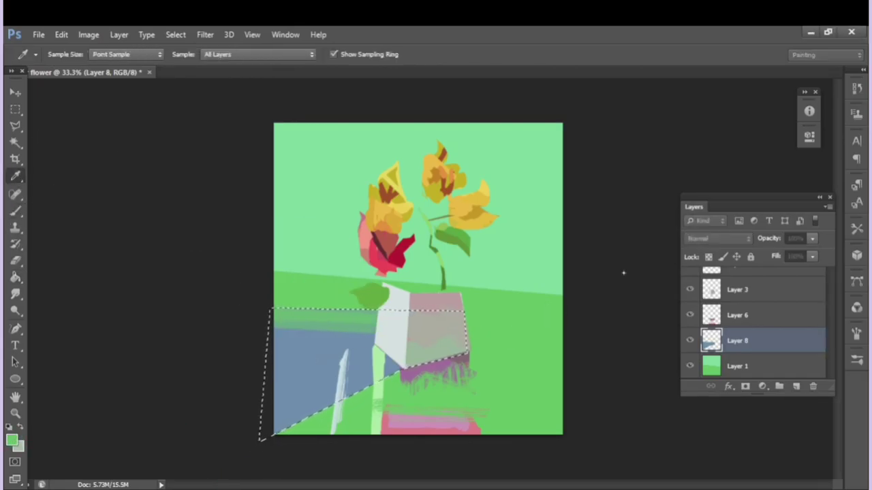
click(436, 307)
key(b)
drag(262, 436, 347, 402)
drag(286, 429, 361, 368)
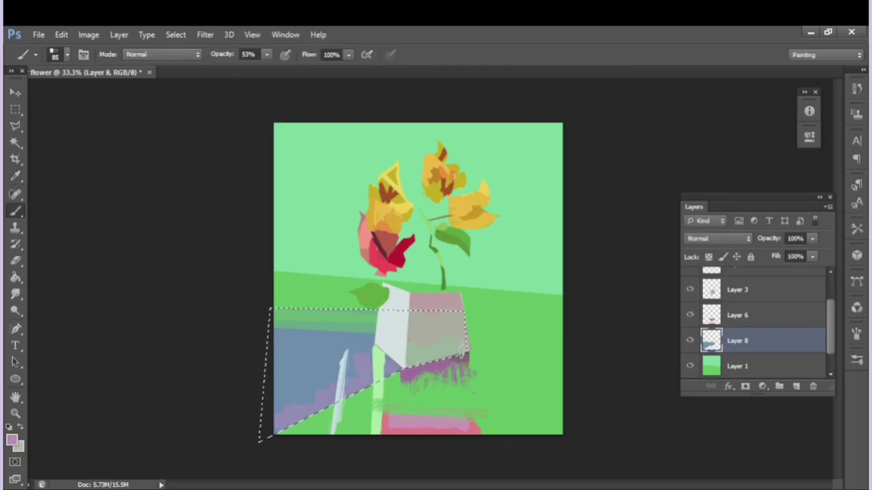
key(i)
mouse_move(262, 439)
mouse_down()
mouse_move(289, 382)
mouse_move(368, 354)
mouse_up()
click(559, 338)
key(b)
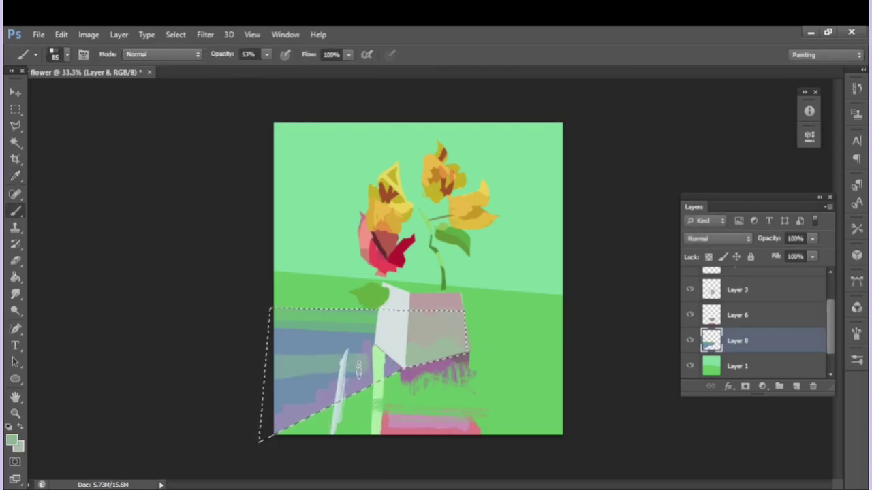
drag(262, 415, 390, 361)
Brush sampled blue-grey and light green-grey streaks across the upper-left tabletop.
key(i)
click(299, 337)
key(b)
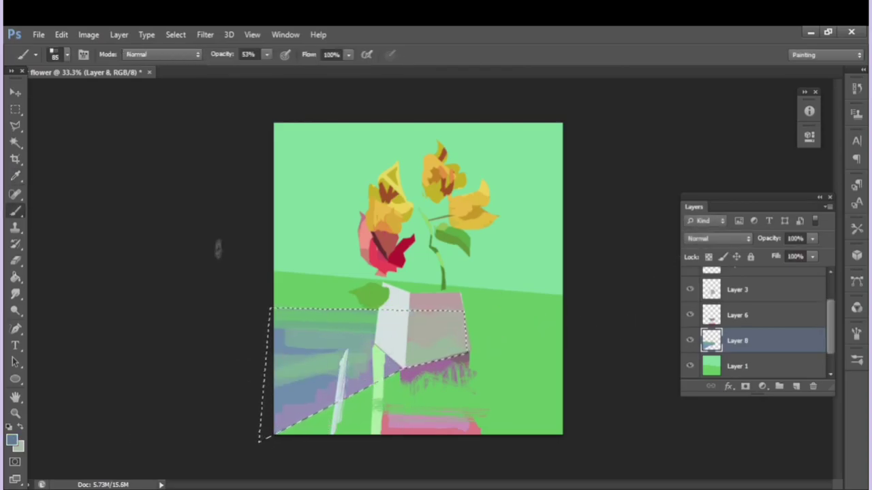
drag(264, 321, 344, 327)
drag(253, 359, 330, 348)
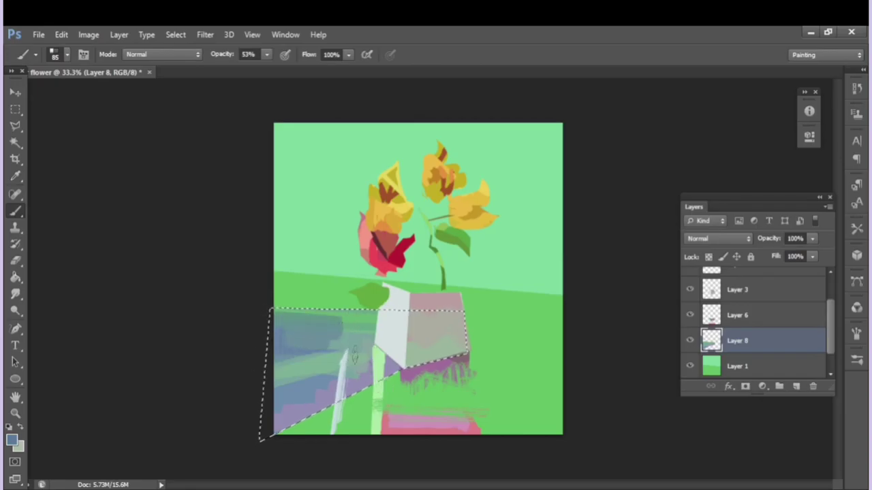
drag(273, 320, 373, 316)
key(i)
click(277, 327)
key(b)
drag(265, 382, 361, 327)
drag(292, 334, 373, 315)
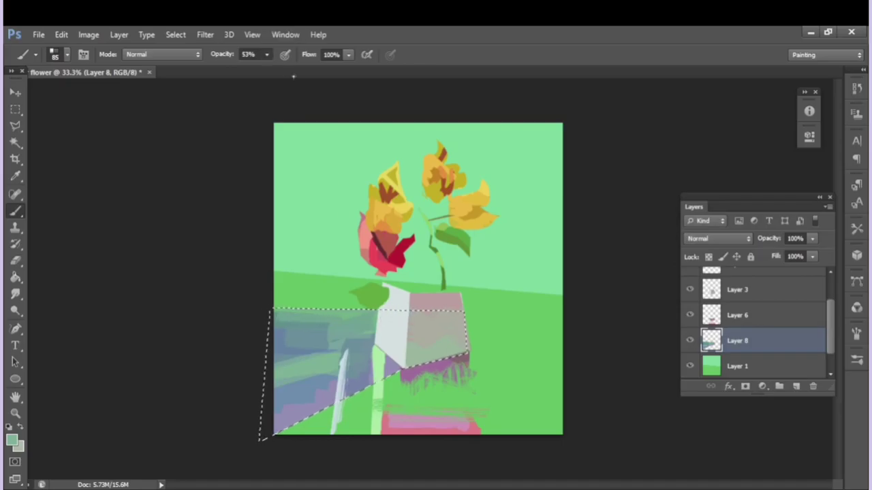
drag(269, 354, 324, 315)
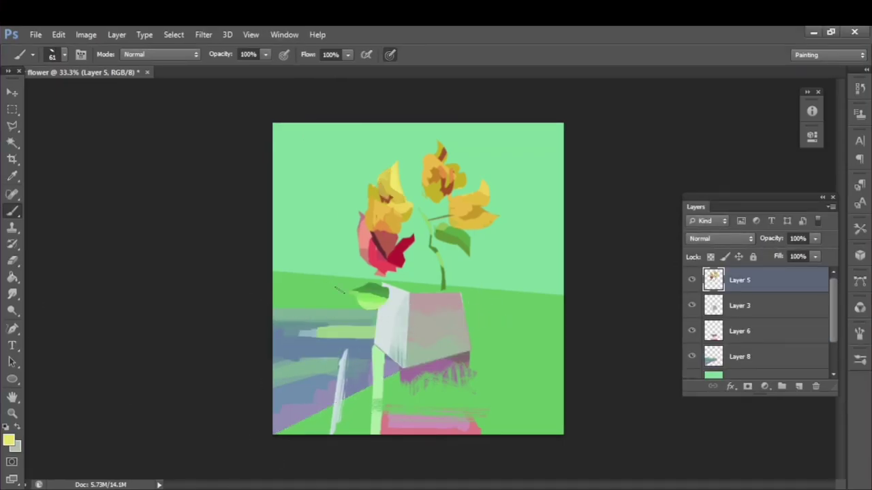
On Layer 5, Magic Wand the right yellow flower's petals and brush in orange shading.
click(13, 125)
click(12, 141)
click(476, 208)
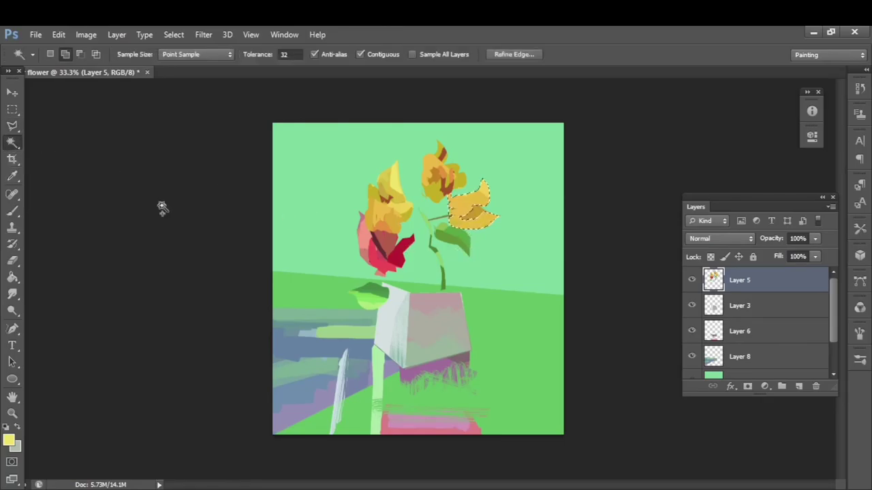
click(13, 210)
mouse_move(453, 219)
mouse_down()
mouse_move(491, 203)
mouse_move(453, 198)
mouse_move(494, 214)
mouse_up()
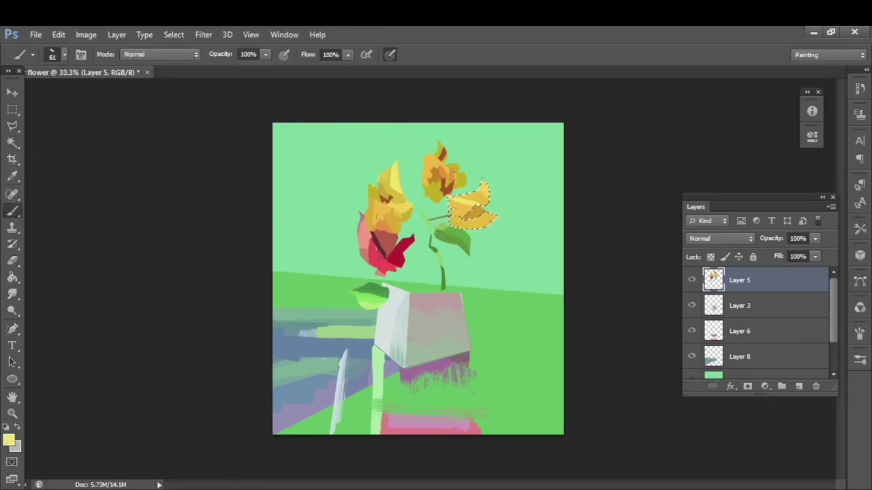
drag(481, 184, 453, 218)
key(i)
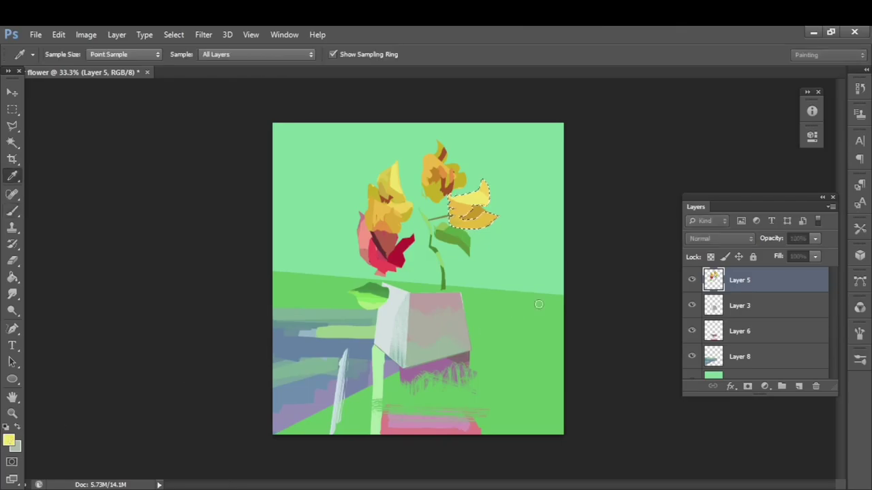
click(480, 211)
key(b)
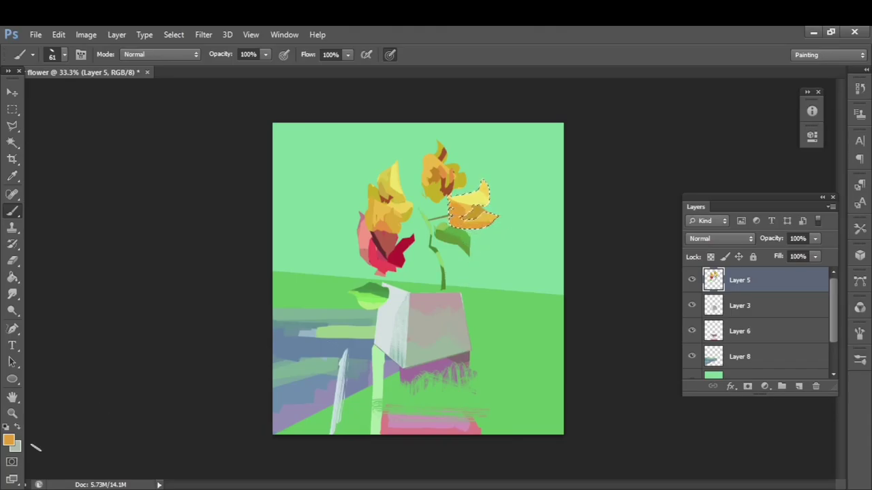
key(i)
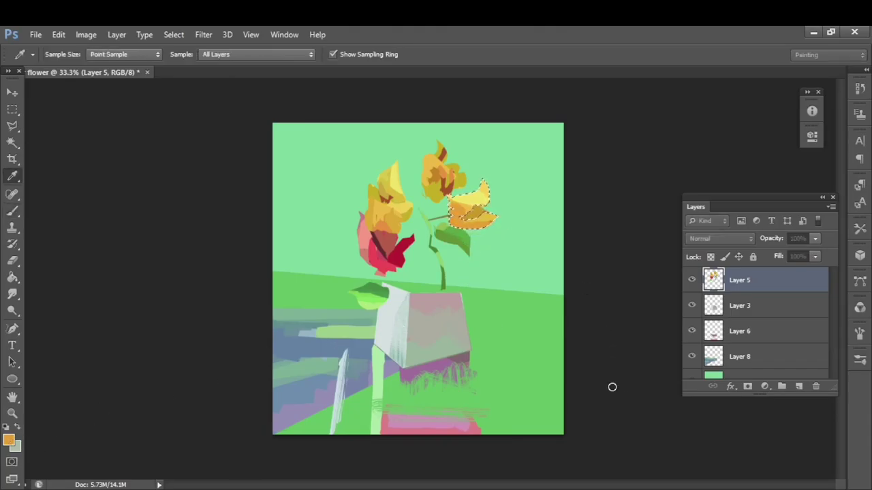
key(b)
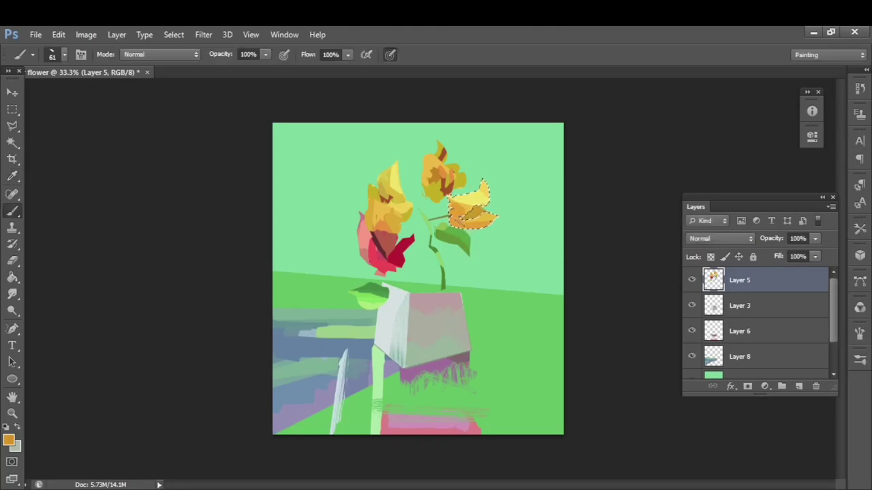
drag(458, 221, 477, 217)
key(ctrl+d)
Magic Wand the top orange flower, shade it with sampled colour, then deselect.
key(w)
click(437, 176)
key(b)
key(i)
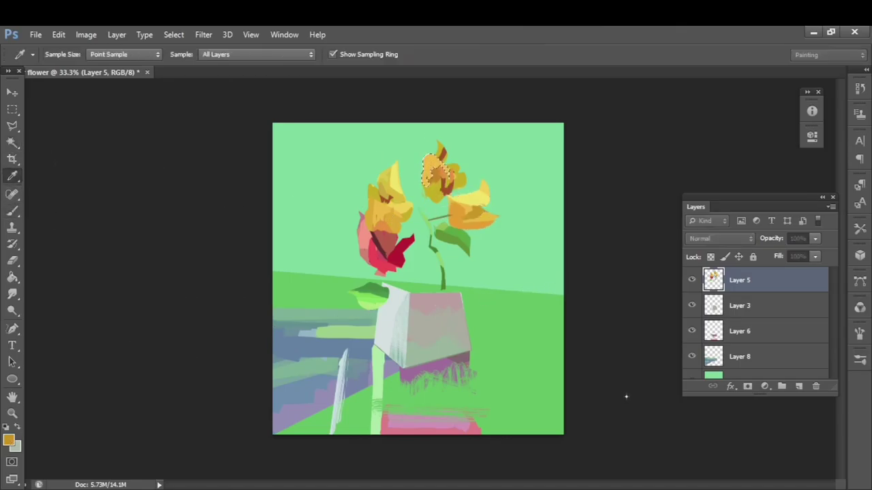
key(b)
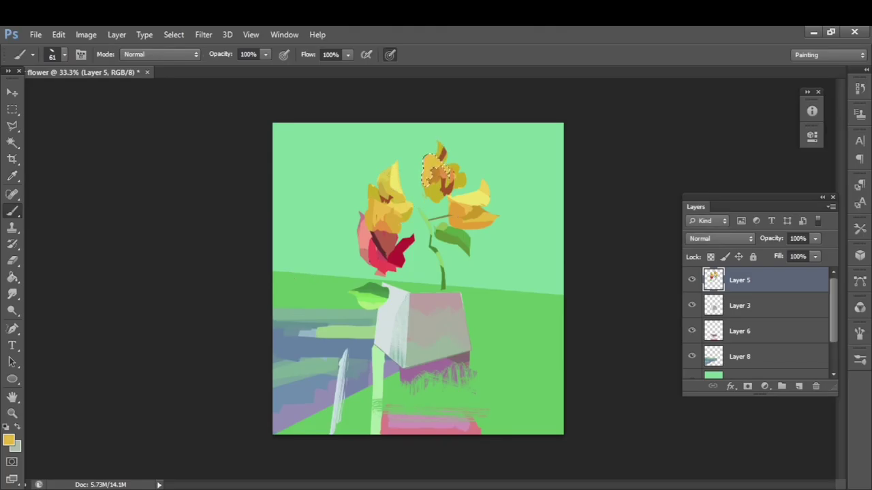
key(ctrl+d)
Magic Wand a small part of the red flower and sample its pink.
key(l)
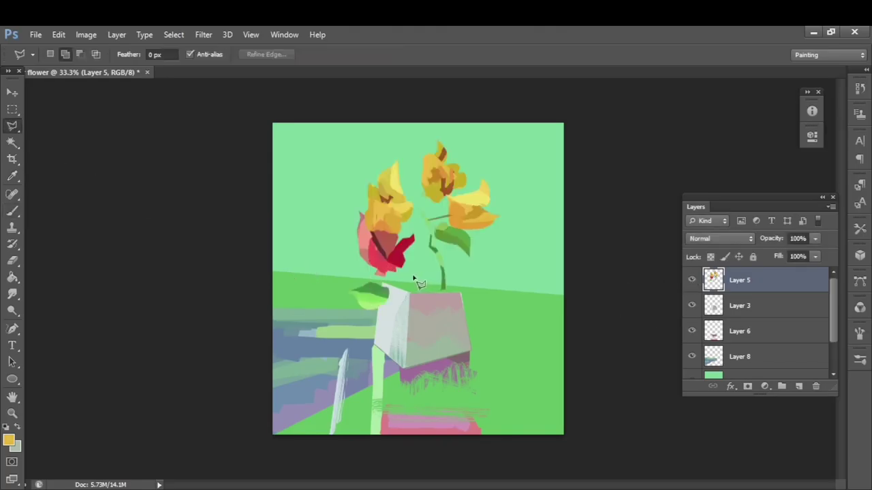
click(12, 141)
click(366, 253)
key(b)
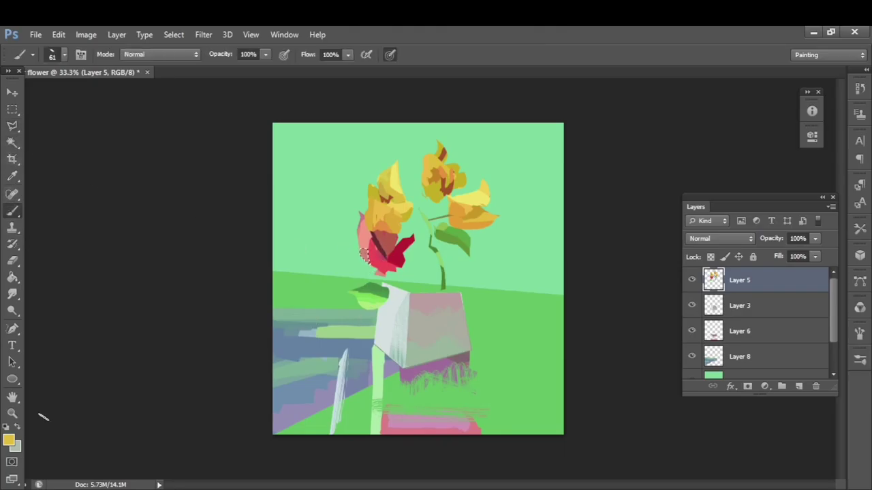
key(i)
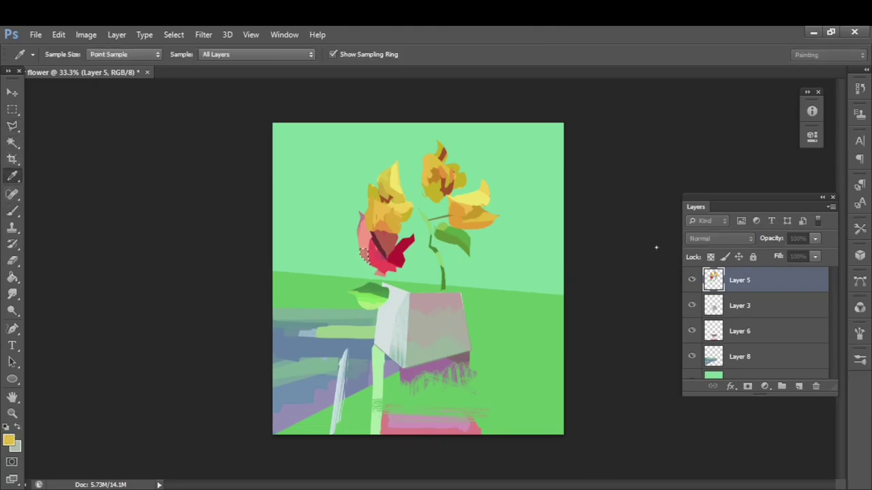
key(b)
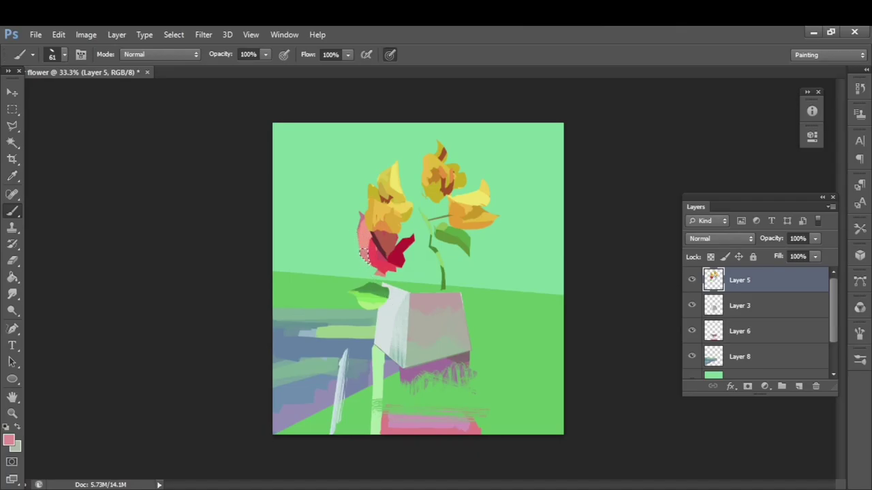
Polygonal Lasso a jagged closed outline around the vase mouth and stem base.
click(12, 125)
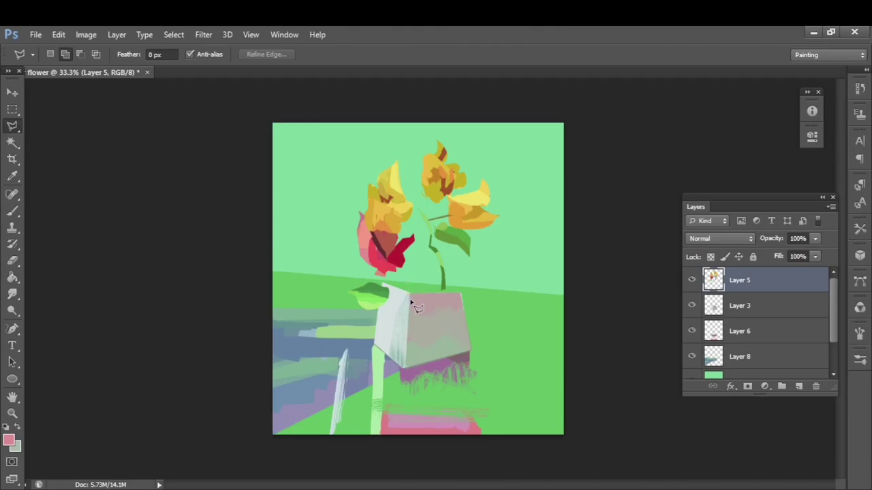
click(406, 271)
click(400, 284)
click(430, 312)
click(471, 321)
click(472, 301)
click(461, 290)
click(476, 276)
click(462, 282)
click(411, 276)
key(i)
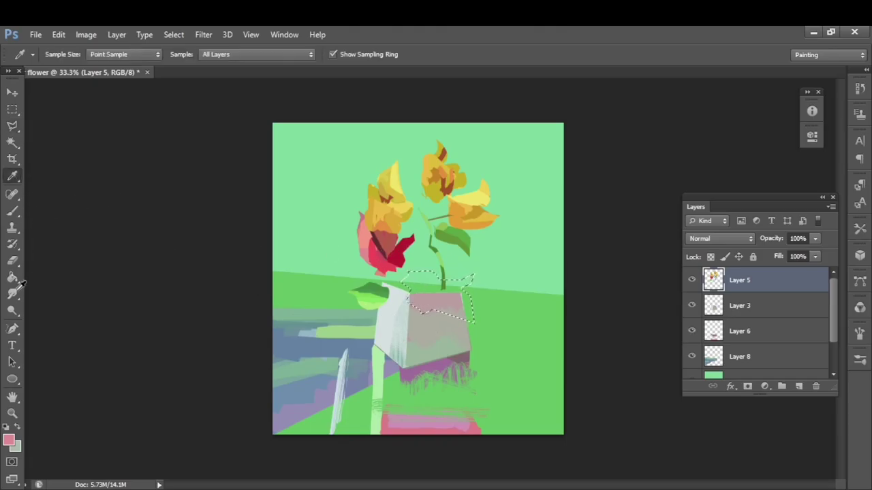
Fill the vase-top selection with crimson and brush lighter pink inside it.
click(12, 275)
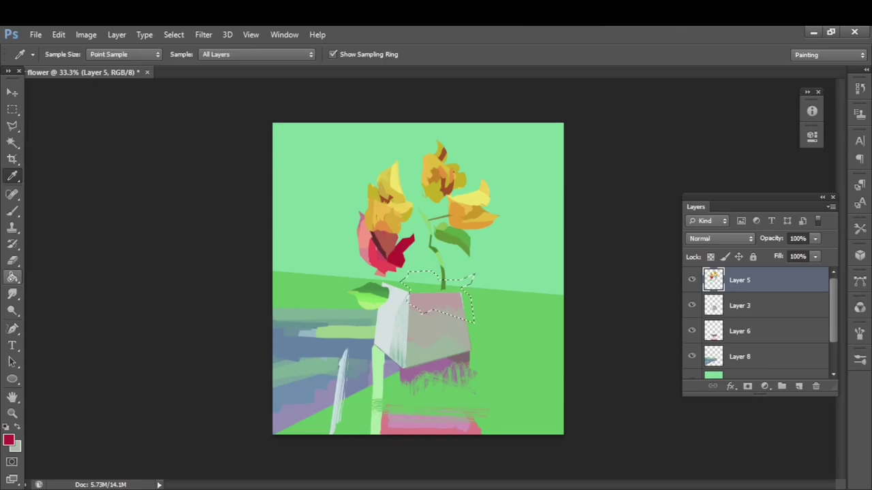
click(443, 306)
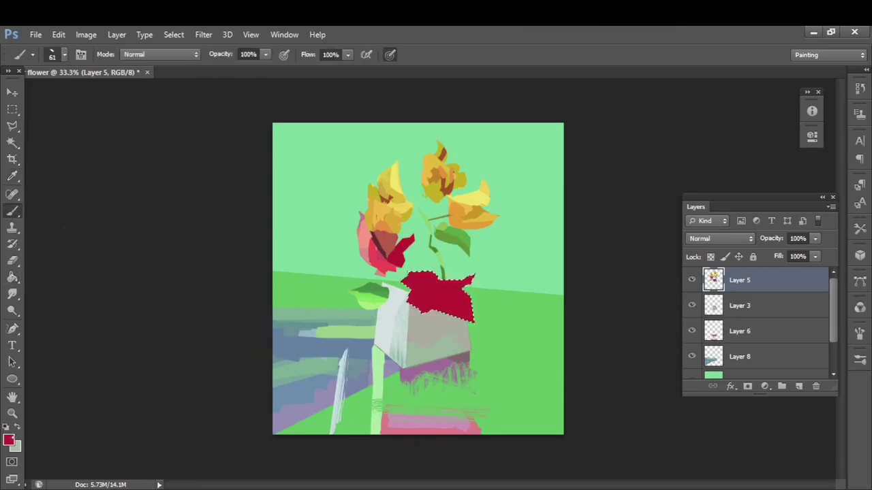
key(i)
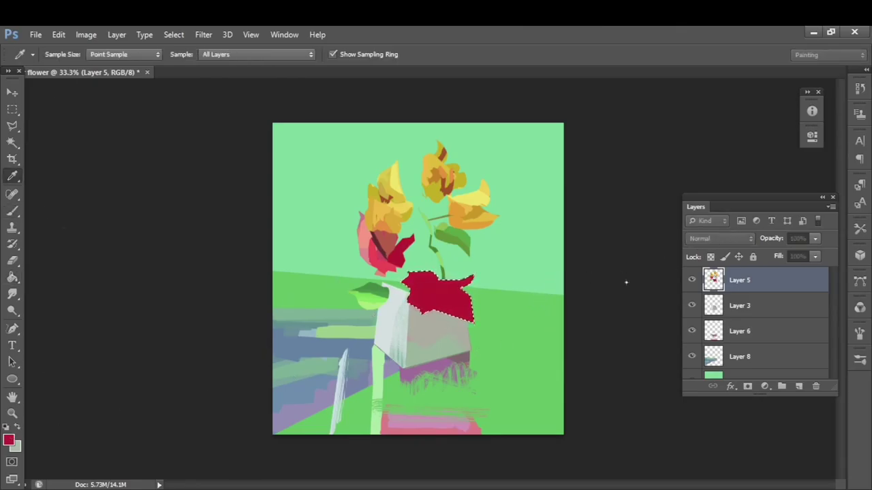
key(b)
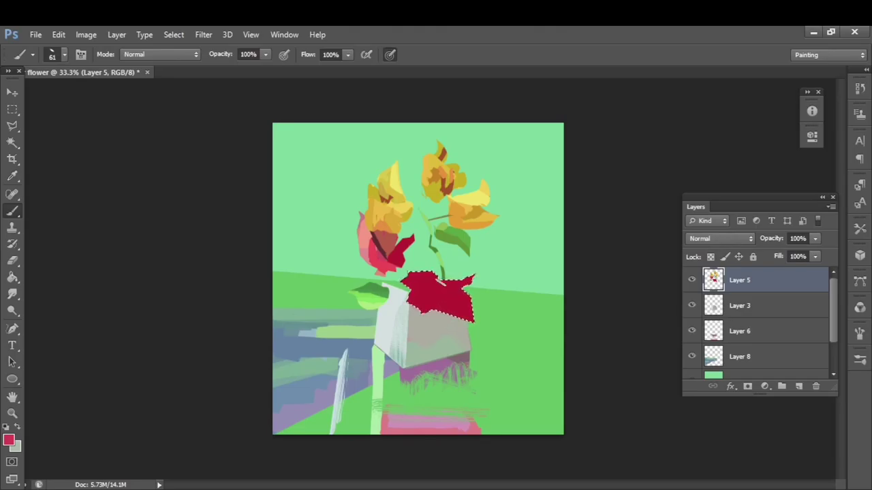
drag(441, 283, 435, 303)
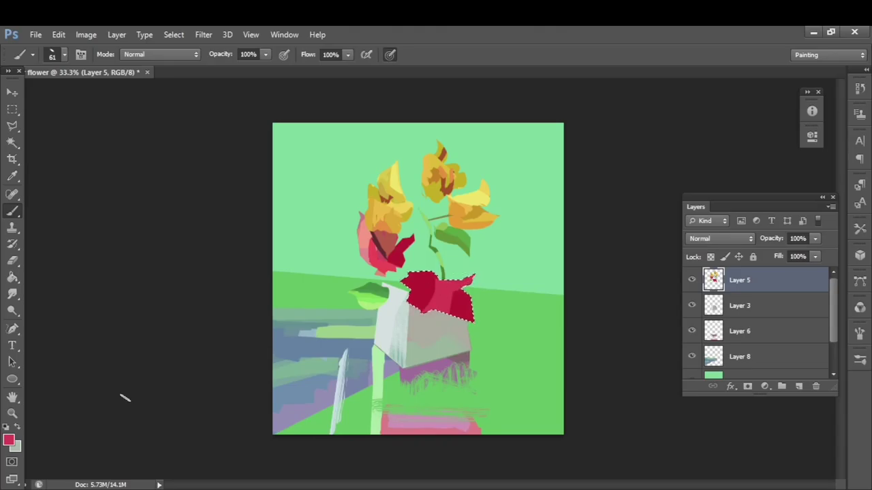
key(i)
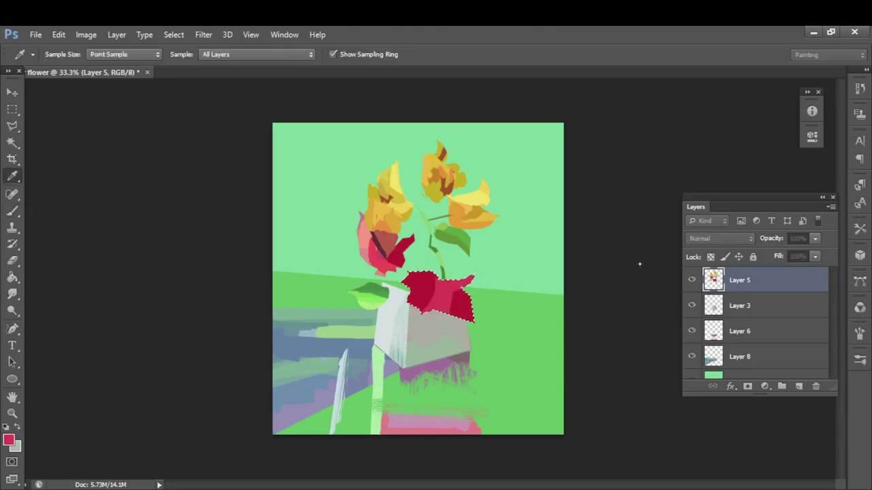
key(b)
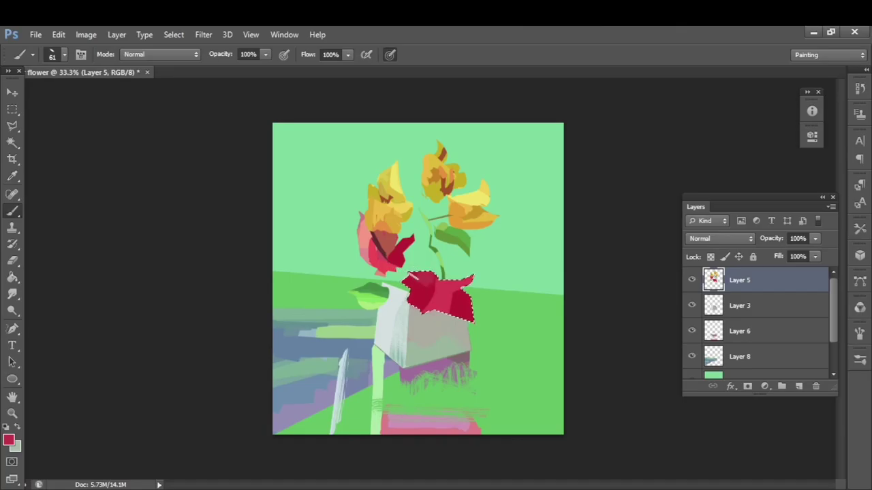
Brush more lighter pink onto the petal, lighten its right side, and pick a deeper red.
key(i)
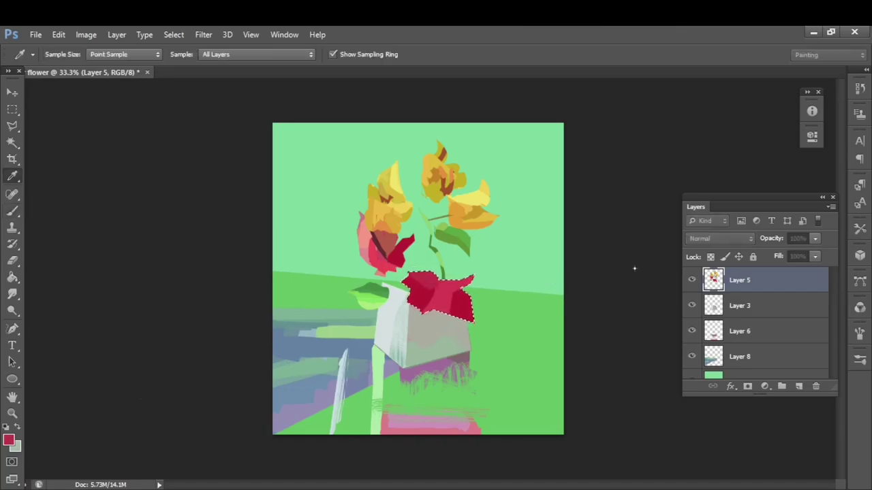
key(b)
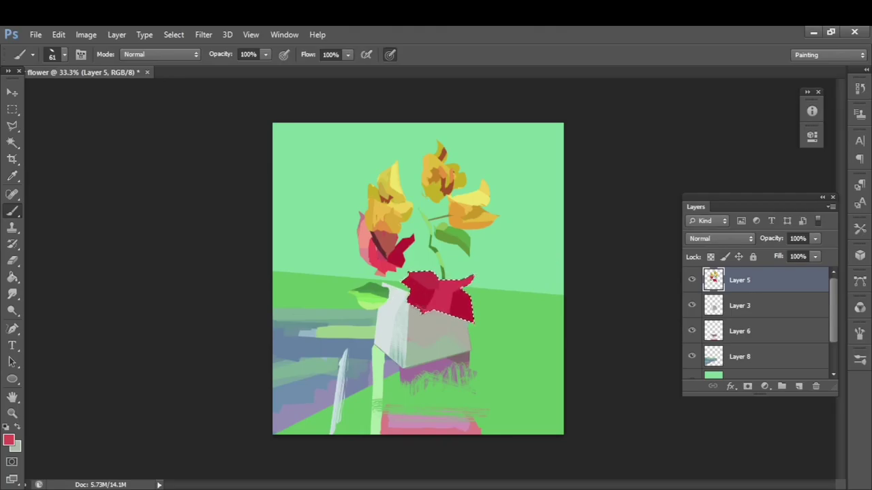
drag(430, 297, 416, 300)
key(i)
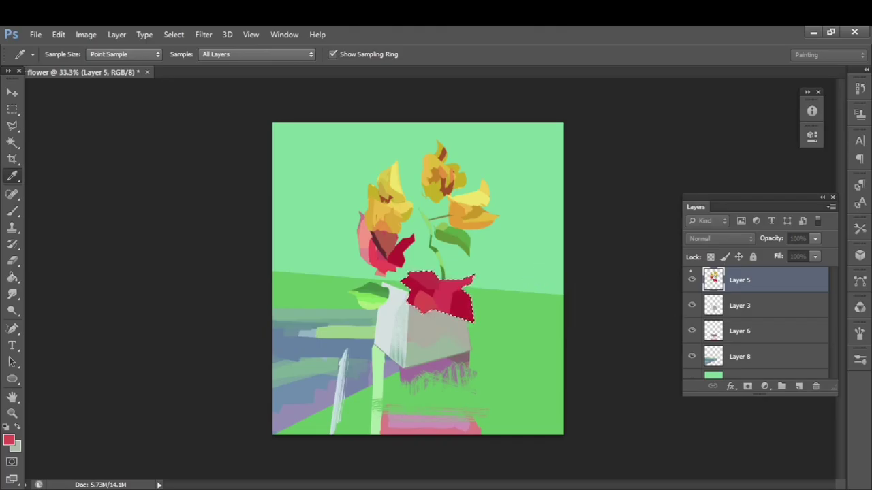
key(b)
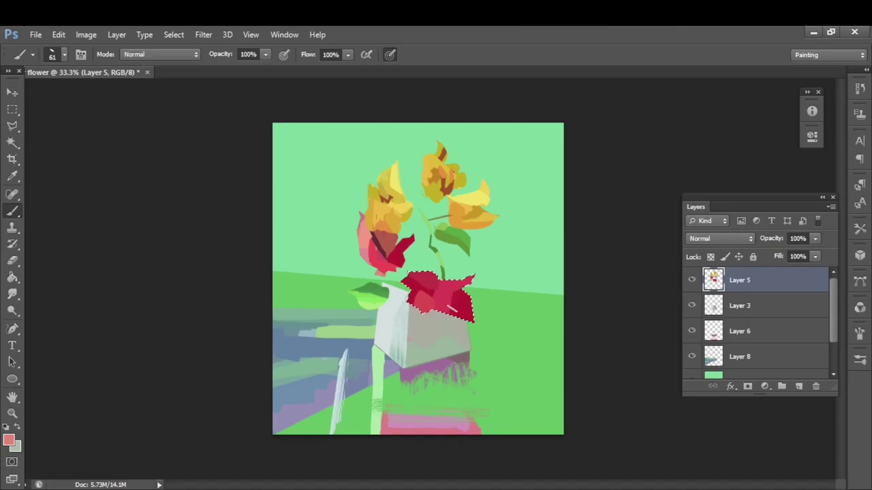
drag(454, 320, 451, 297)
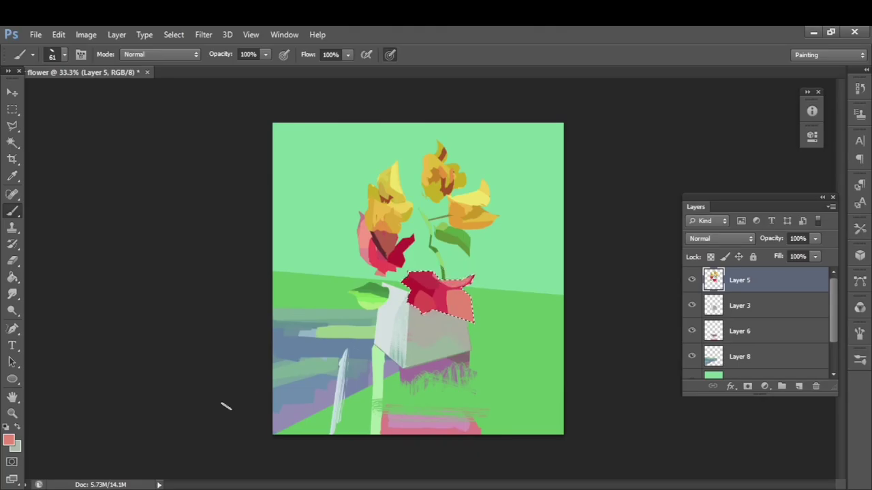
key(i)
key(b)
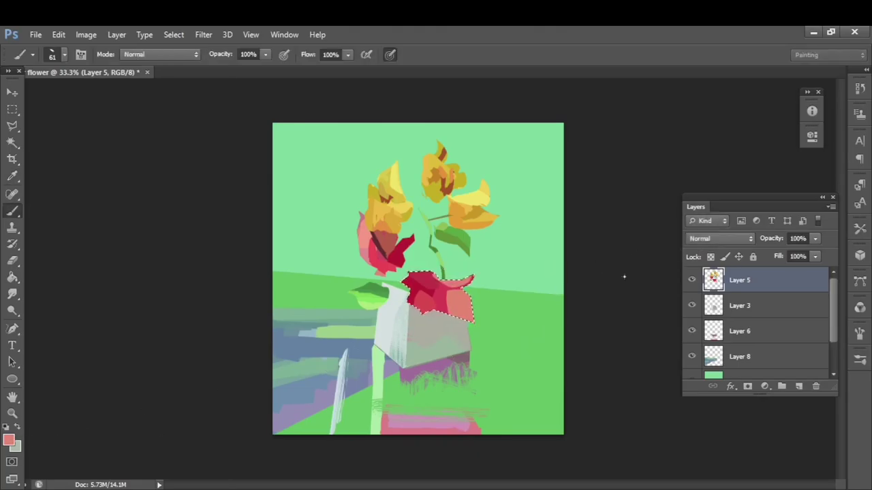
alt+click(425, 303)
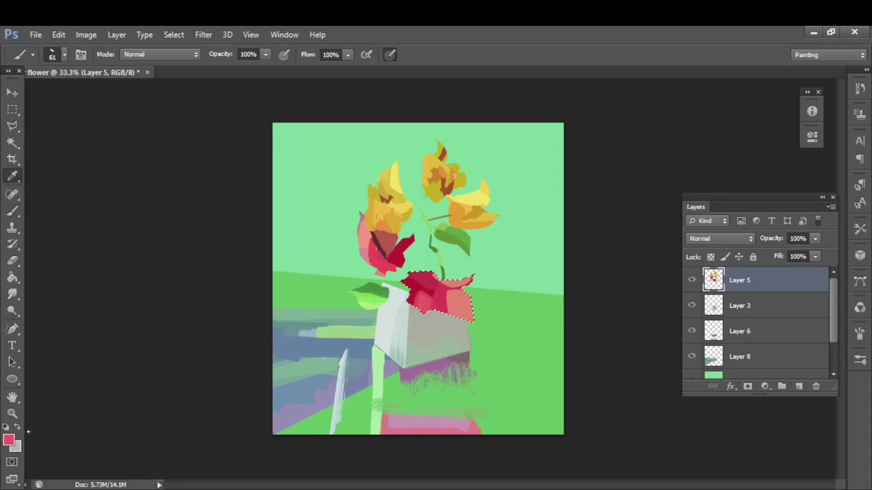
Cover the petal's upper part with pink, add darker red on its right, then deselect.
key(i)
key(b)
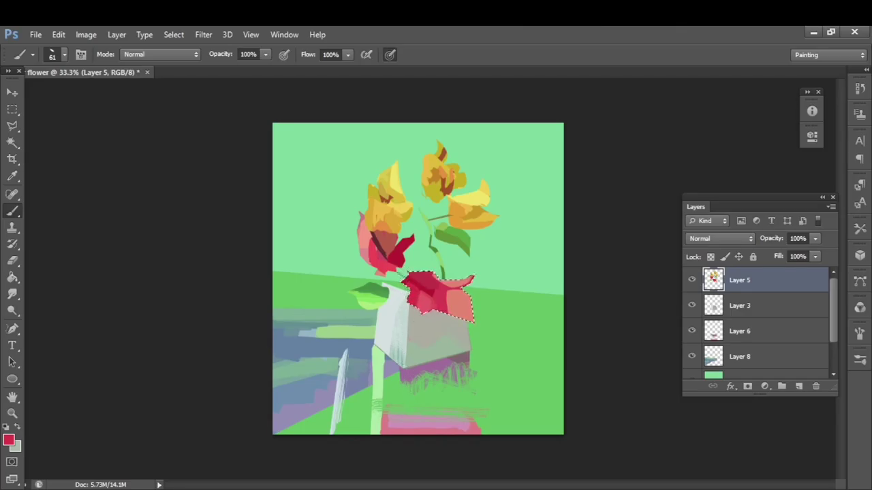
key(alt)
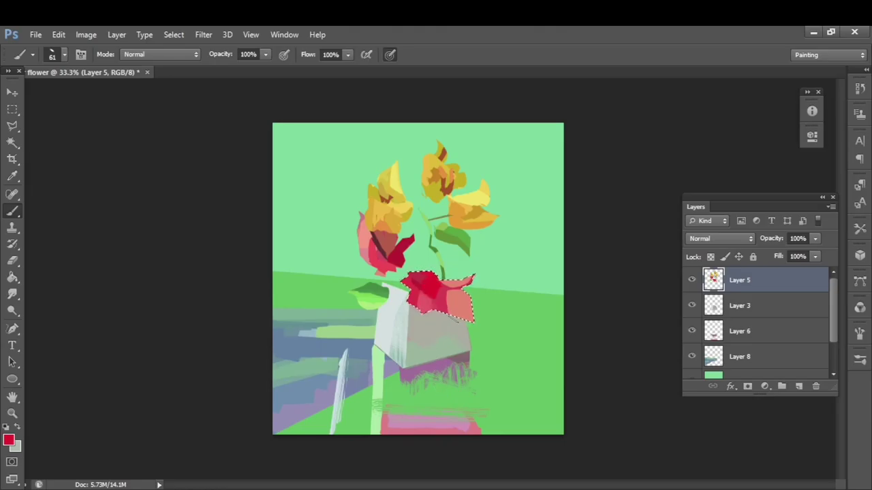
key(i)
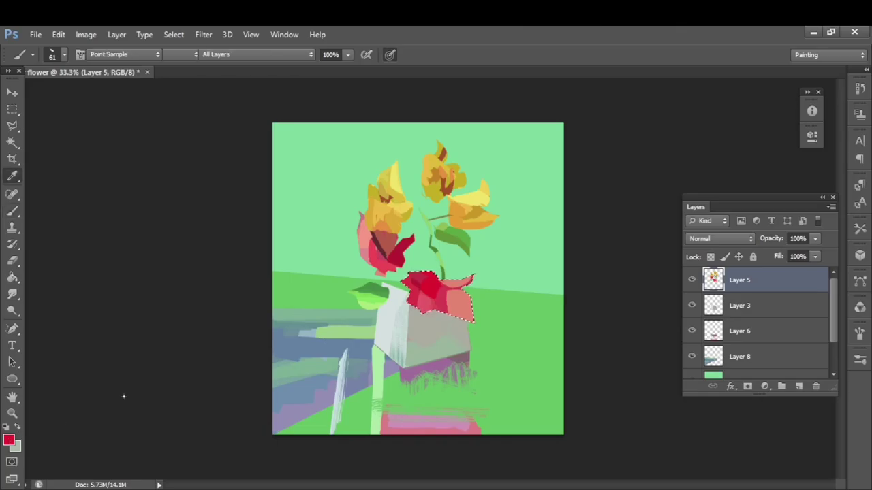
click(444, 294)
key(b)
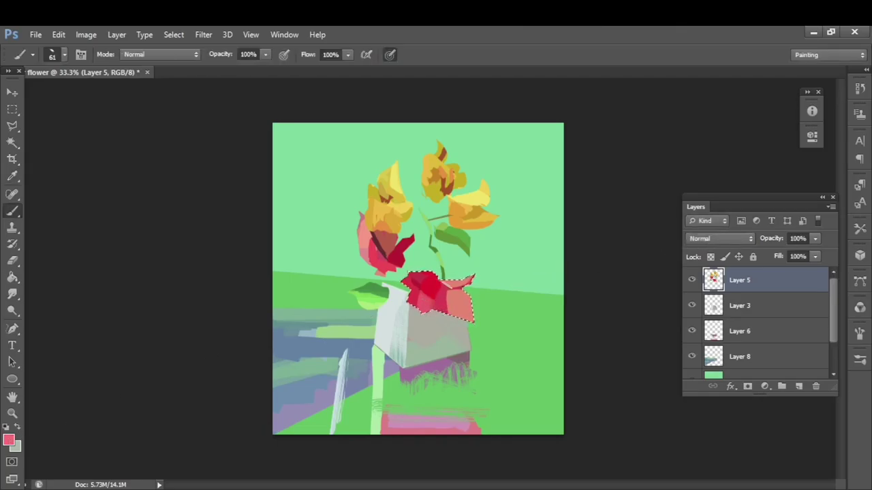
drag(433, 293, 439, 324)
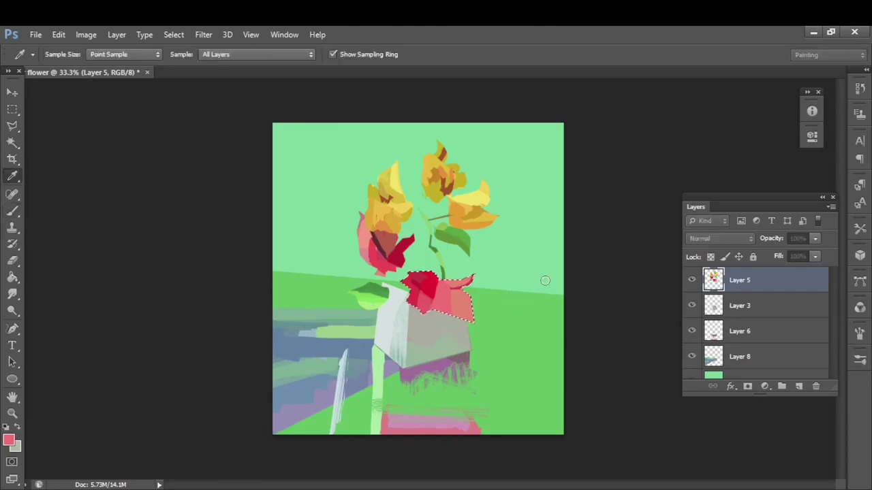
alt+click(471, 277)
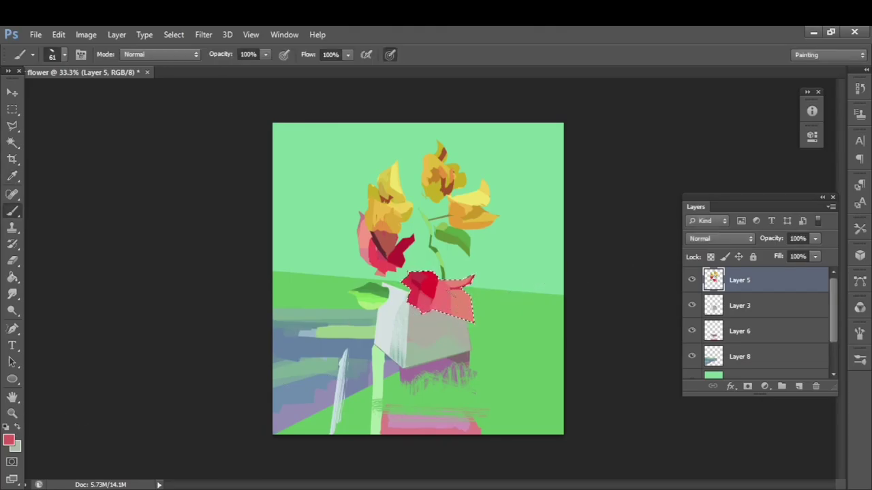
drag(467, 287, 448, 304)
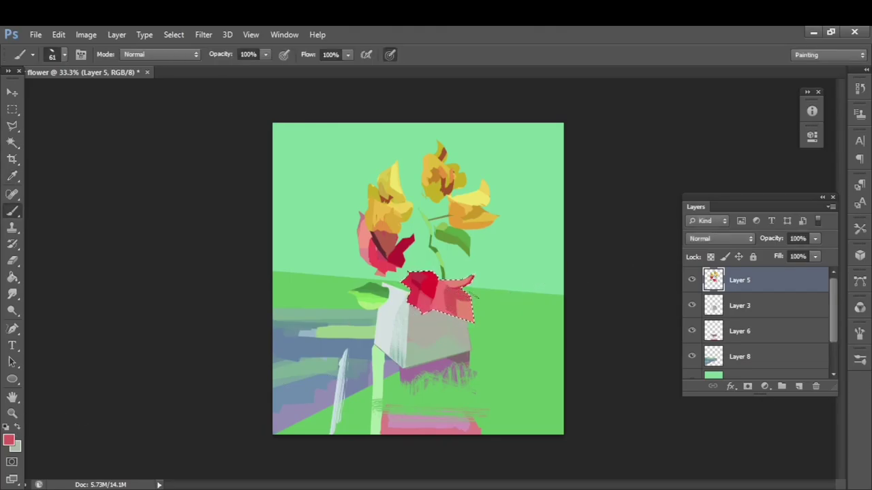
key(i)
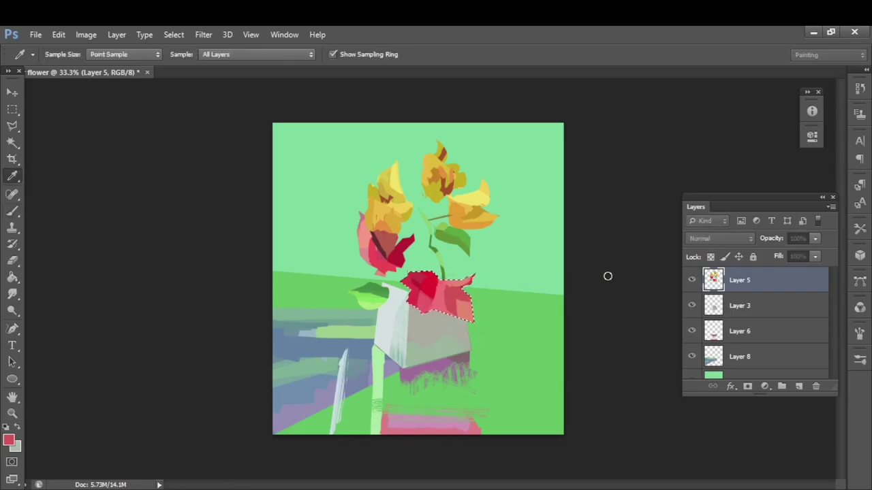
key(b)
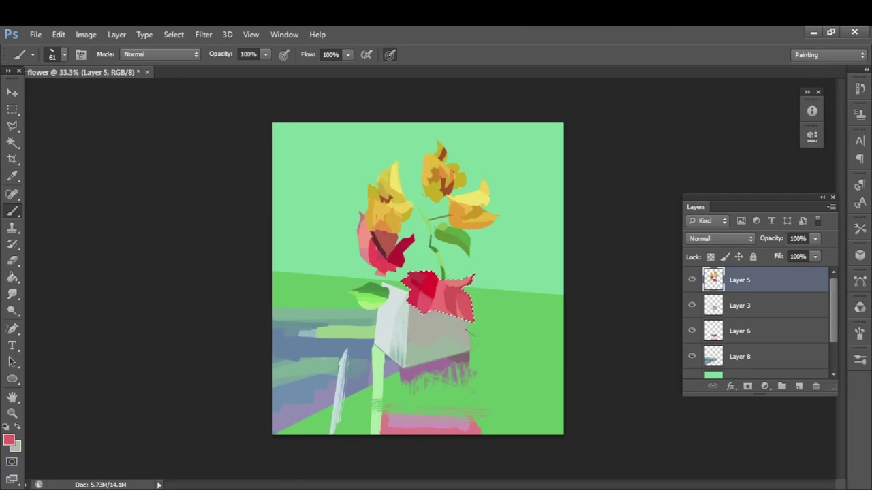
click(692, 280)
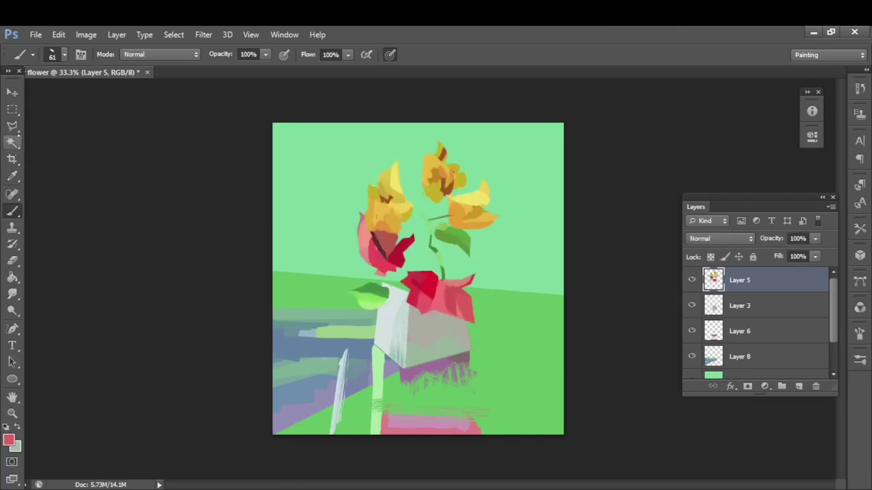
Lasso an oval on the vase's right face on new Layer 9 and fill it red.
click(13, 126)
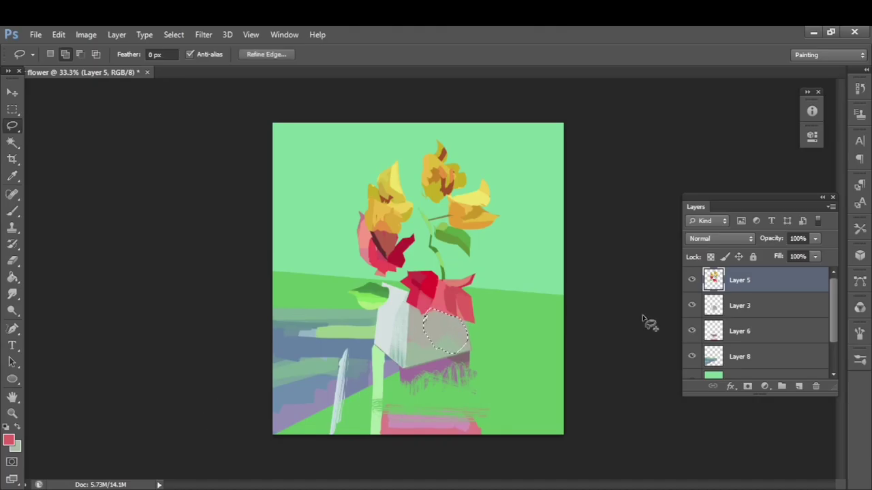
ctrl+click(798, 386)
key(g)
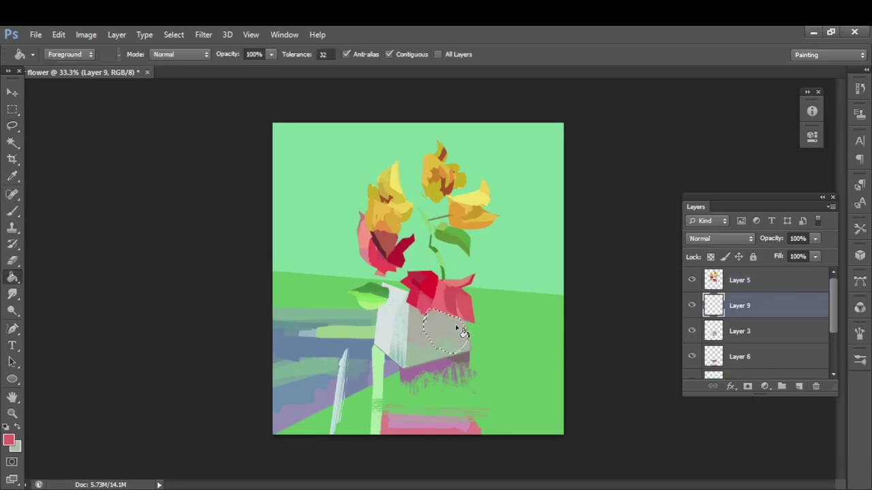
click(446, 334)
Brush lighter pink sampled from the painting into the red oval.
key(b)
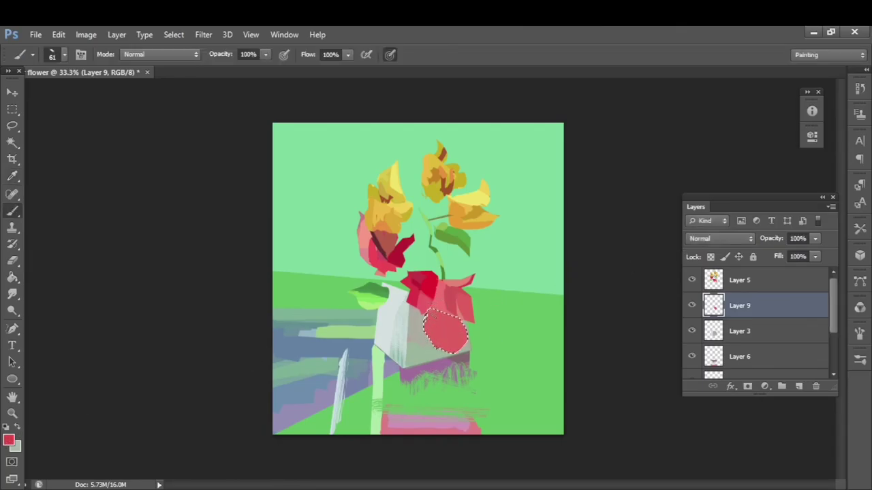
key(i)
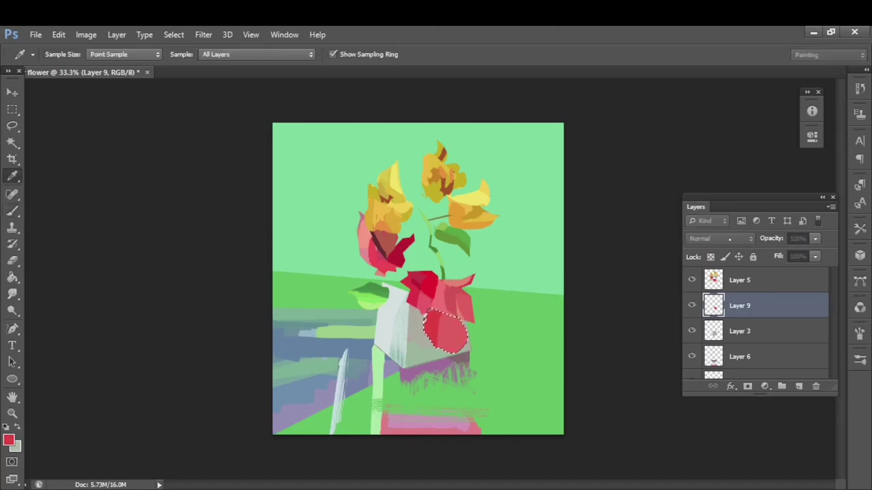
key(b)
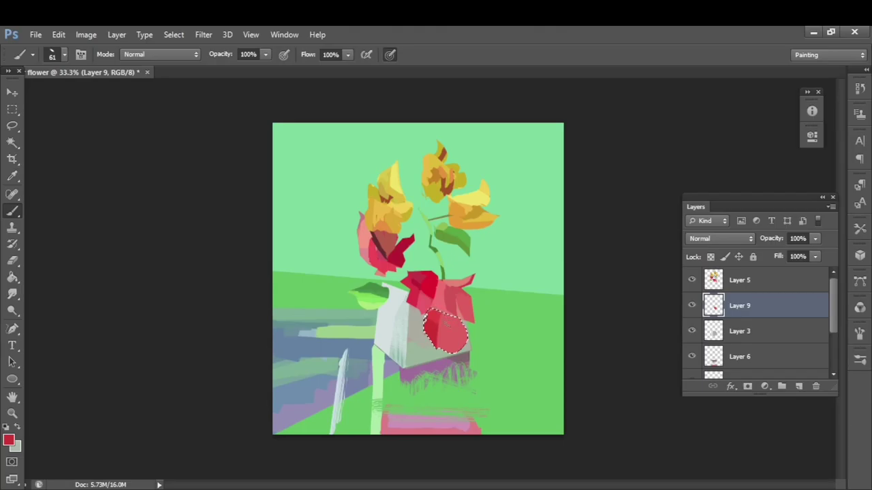
key(i)
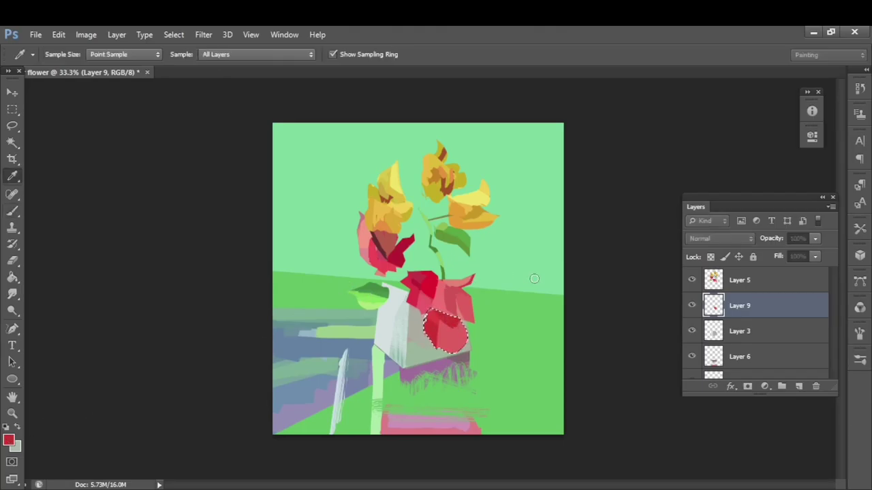
click(436, 361)
key(b)
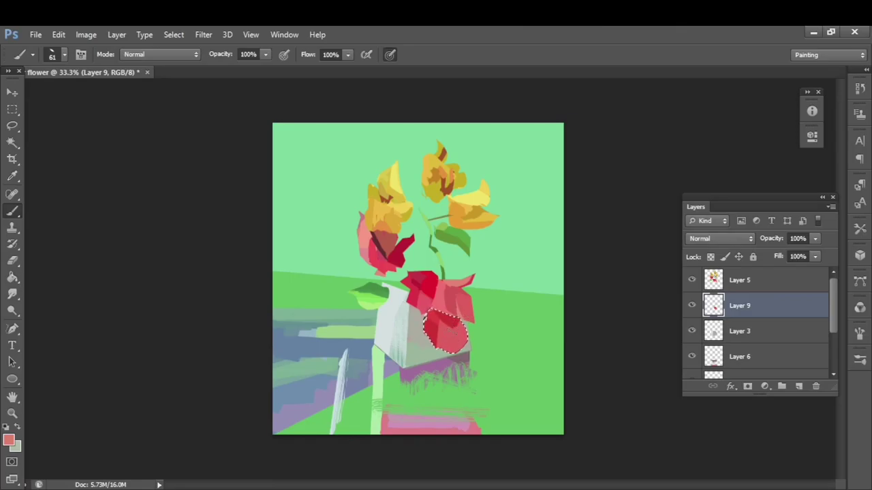
drag(451, 323, 461, 339)
Add another lighter pink patch to the oval petal, deselect, and keep Layer 9 active.
key(i)
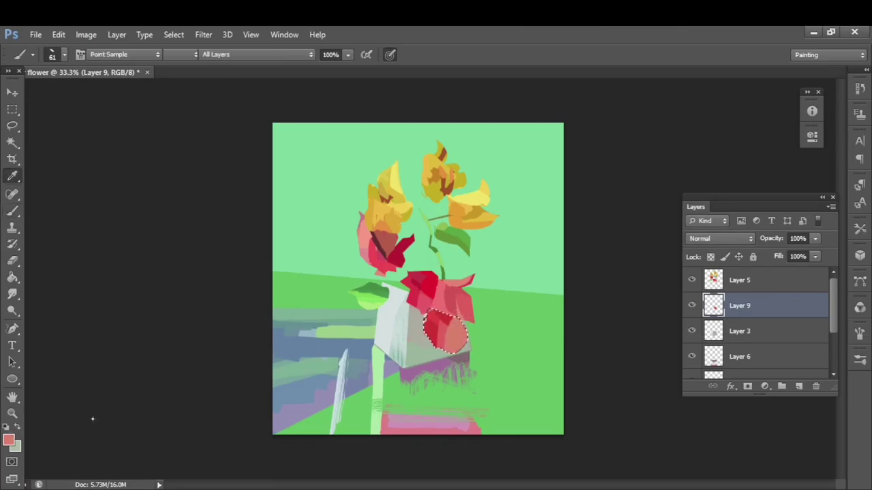
key(b)
key(i)
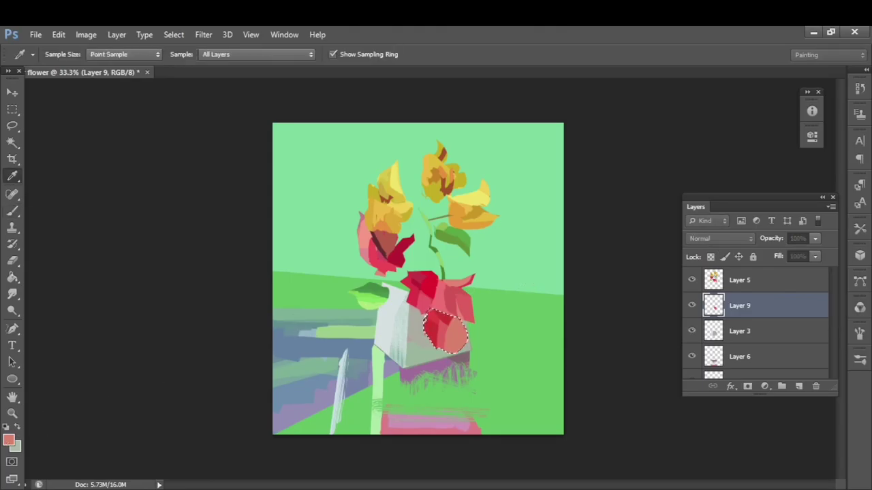
key(b)
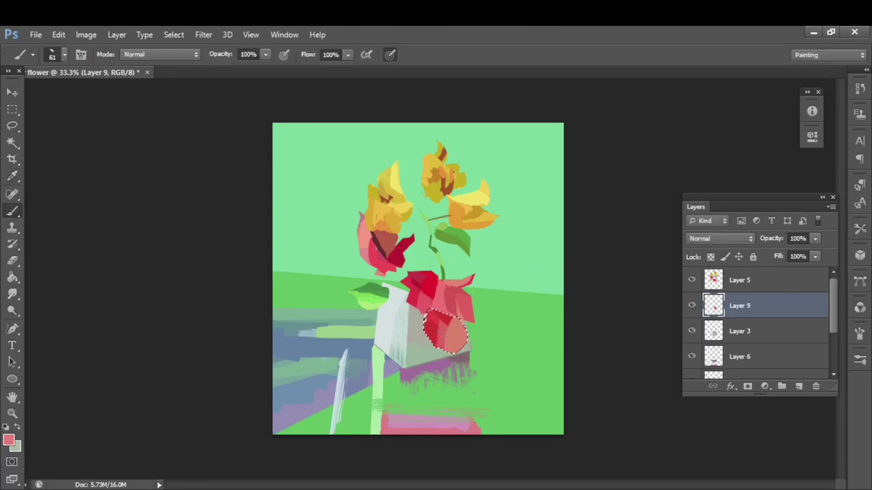
drag(441, 348, 439, 329)
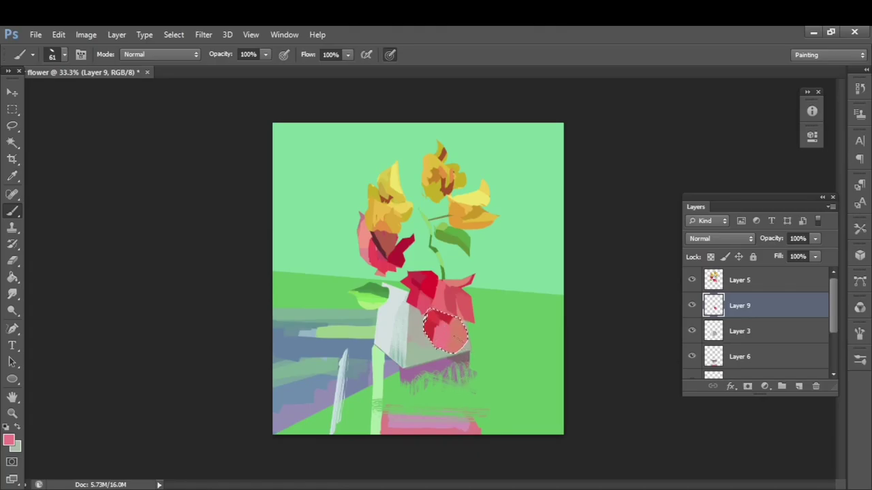
key(ctrl+d)
click(732, 285)
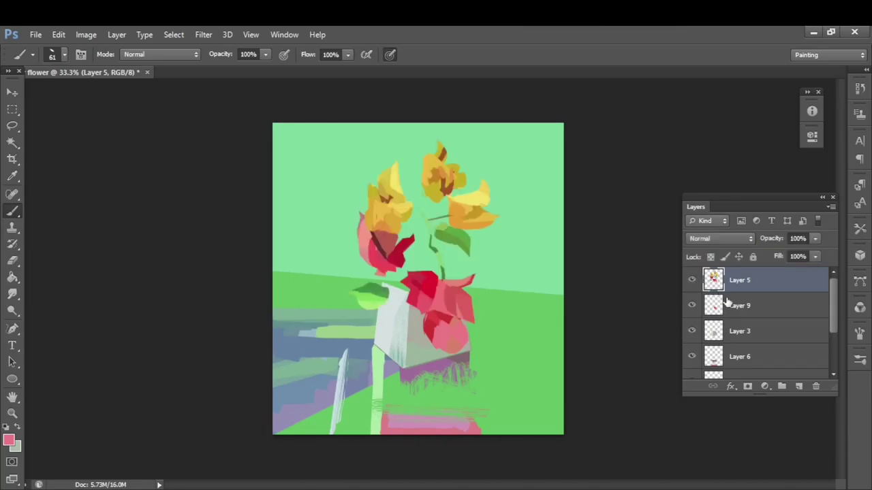
click(728, 304)
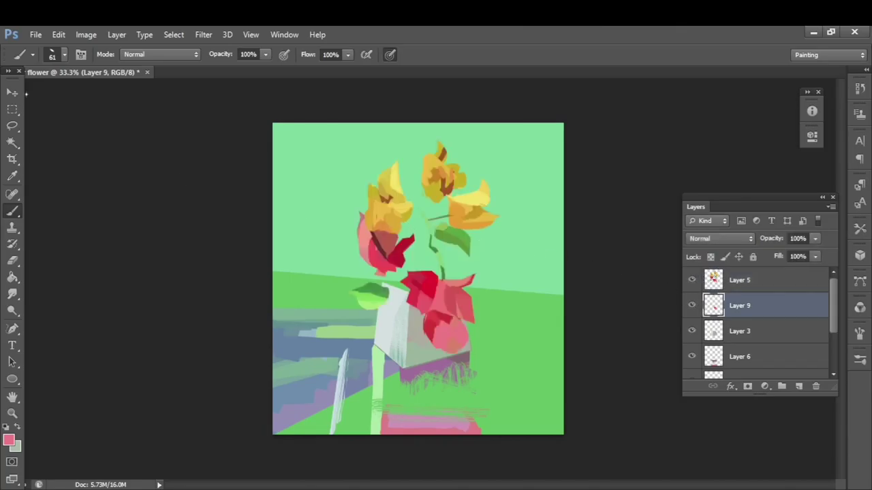
Sample a lighter green, brush it over the new leaf, then deselect.
key(v)
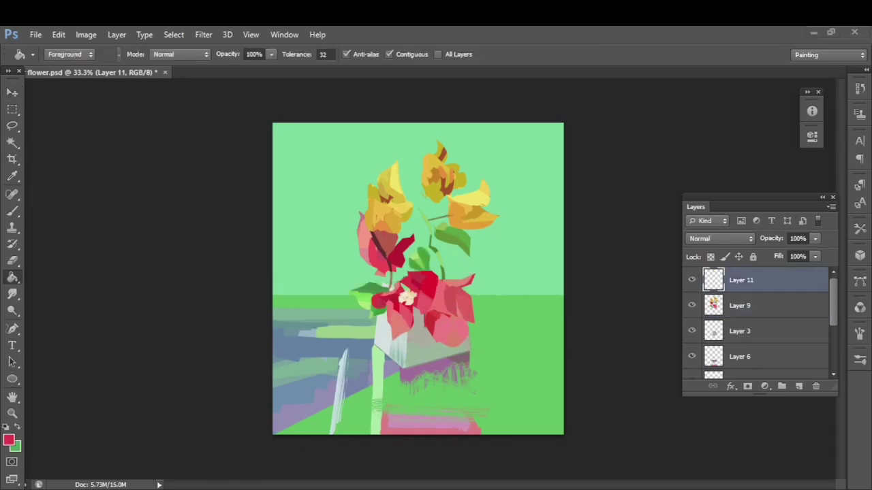
key(i)
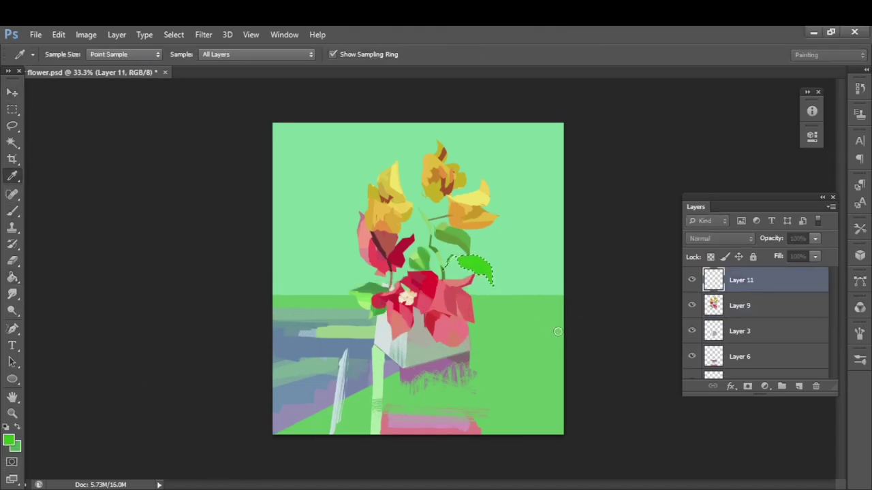
key(b)
key(i)
click(586, 277)
key(b)
key(i)
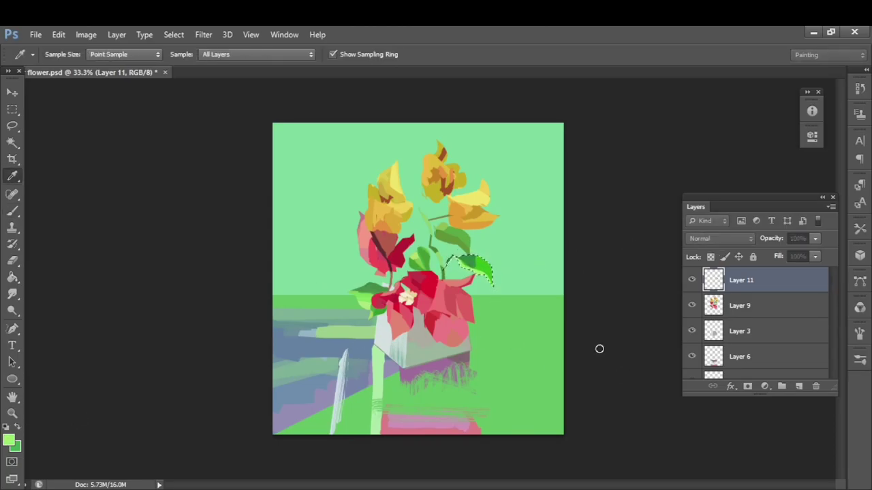
key(b)
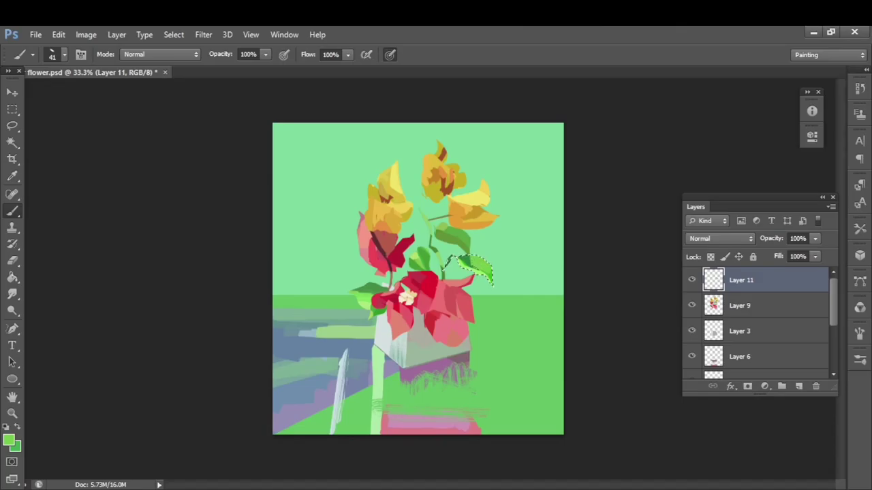
key(ctrl+d)
Lasso a small spot inside the red flower and fill it with pink-red.
key(l)
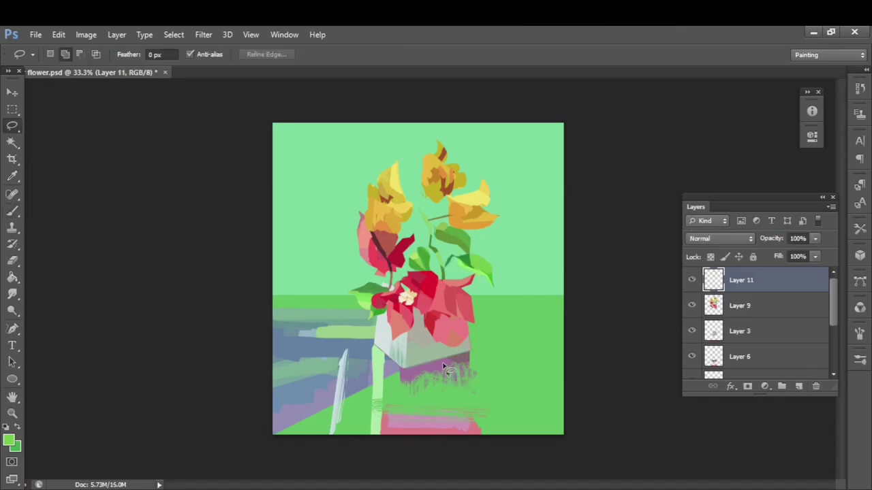
drag(437, 308, 431, 310)
key(g)
key(i)
key(g)
alt+click(446, 314)
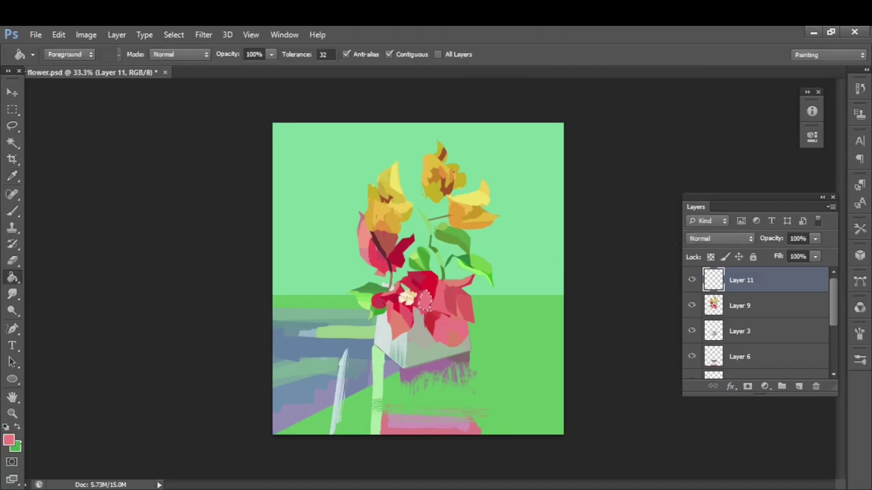
key(i)
key(b)
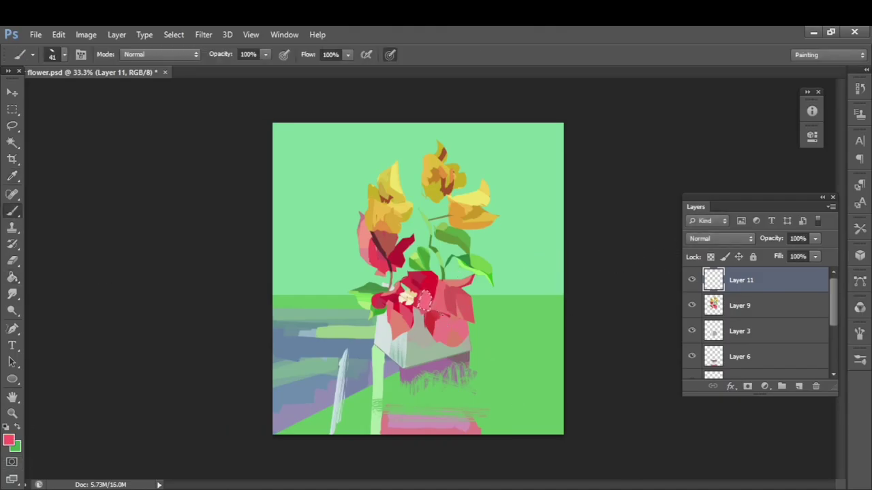
Sample an olive-brown near the stem and delete the empty Layer 11.
key(l)
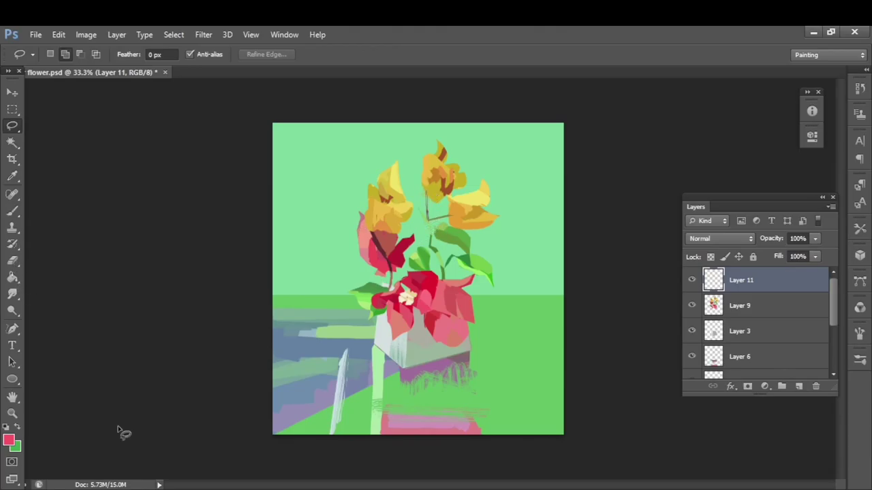
key(i)
click(428, 204)
key(b)
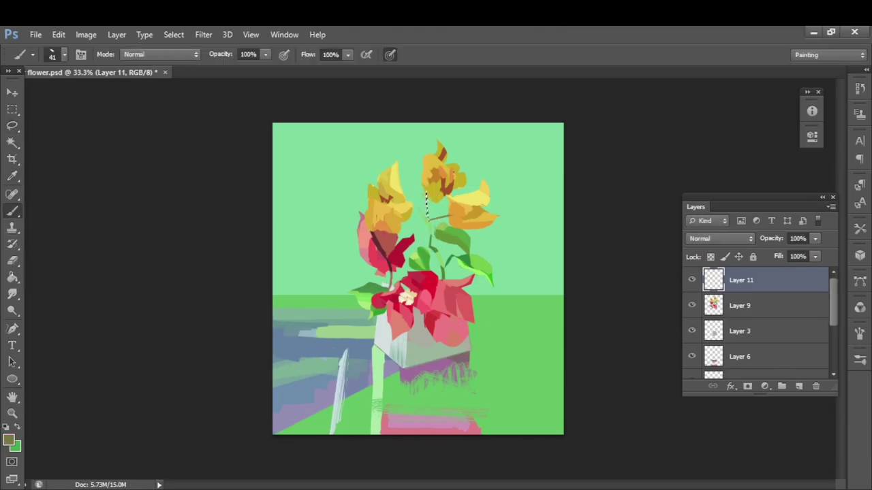
key(Delete)
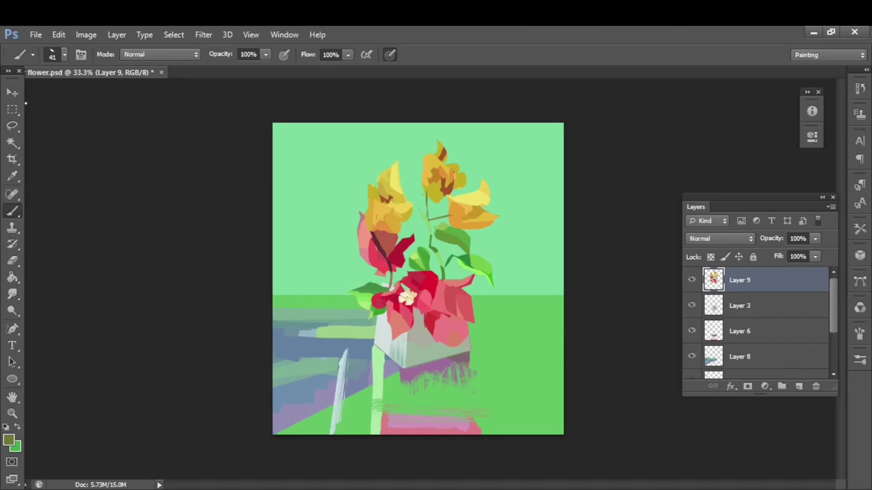
Restore Layer 11, then Magic Wand the top yellow flower on Layer 9 and brush sampled yellow over it.
key(l)
key(ctrl+z)
key(w)
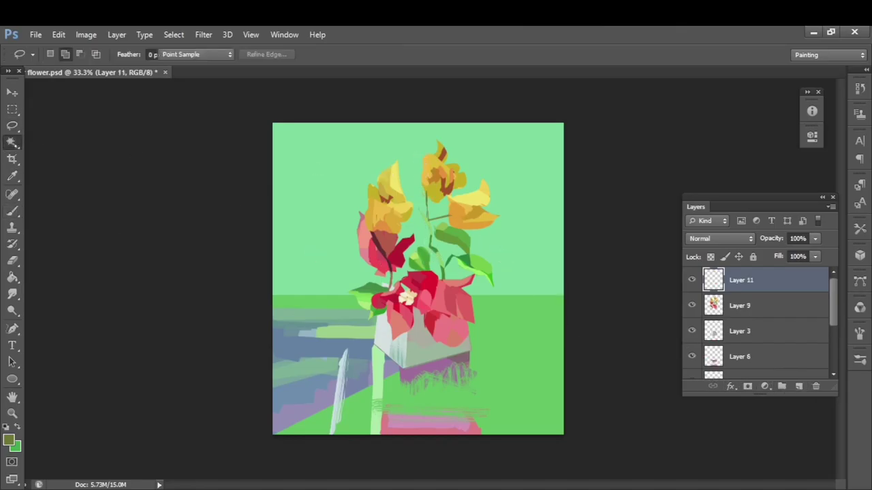
click(442, 188)
key(alt+bracketleft)
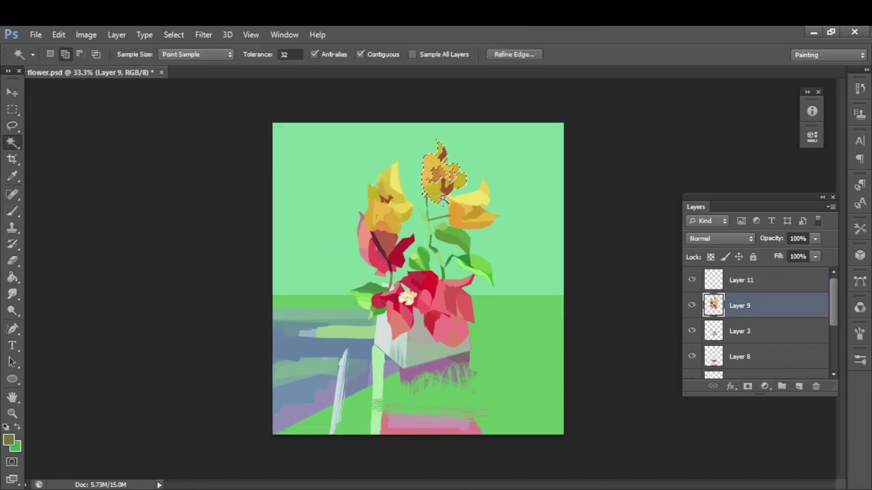
key(b)
key(i)
key(b)
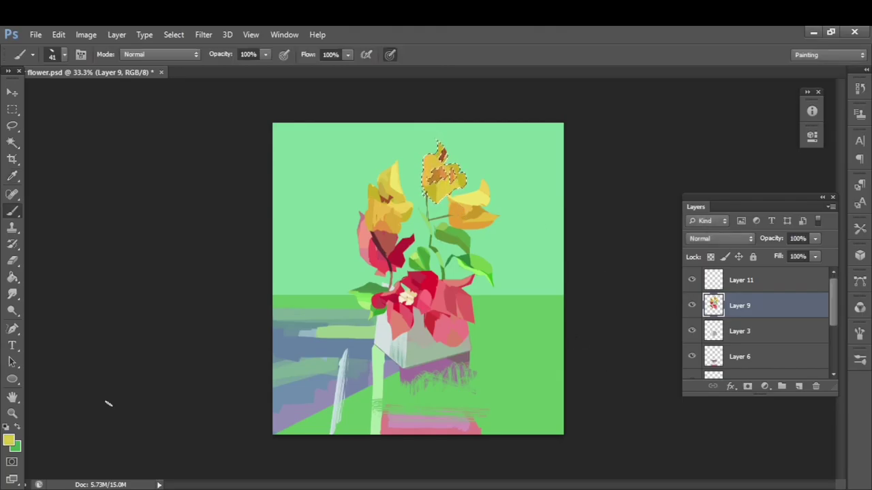
alt+click(443, 174)
key(alt)
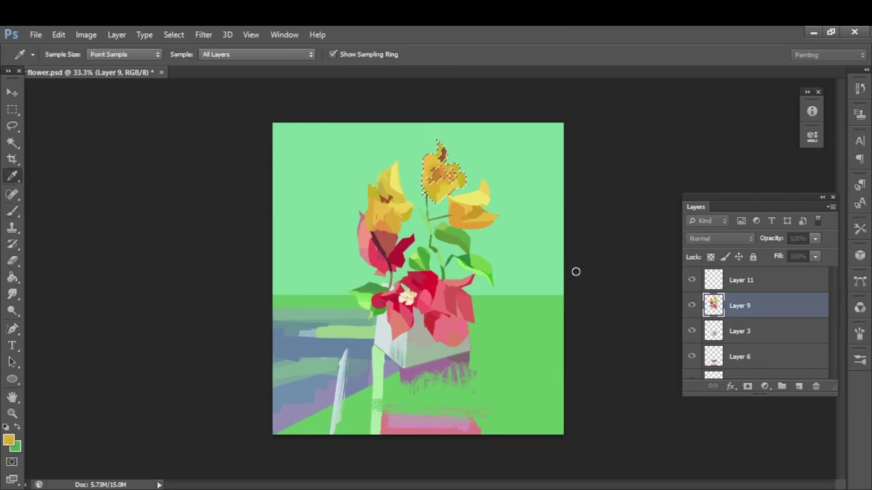
key(alt)
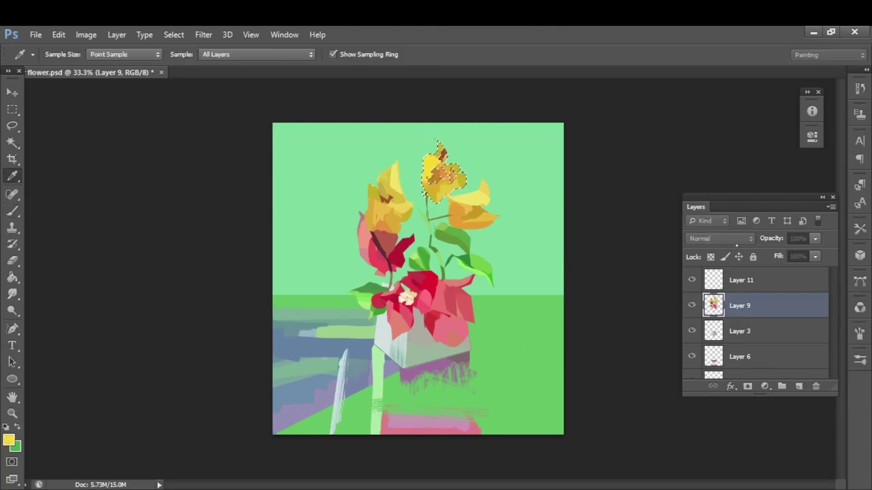
key(alt)
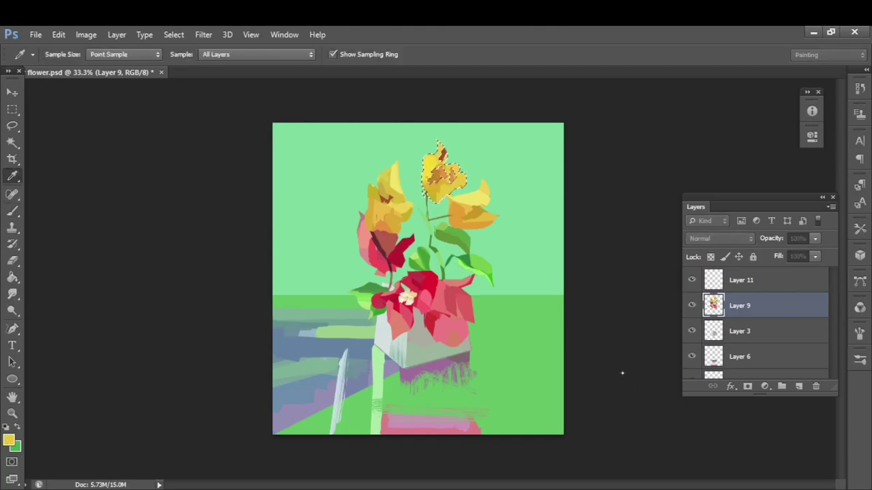
key(ctrl+d)
Select the left yellow flower and paint orange shading, then yellow strokes, over it.
key(w)
click(385, 201)
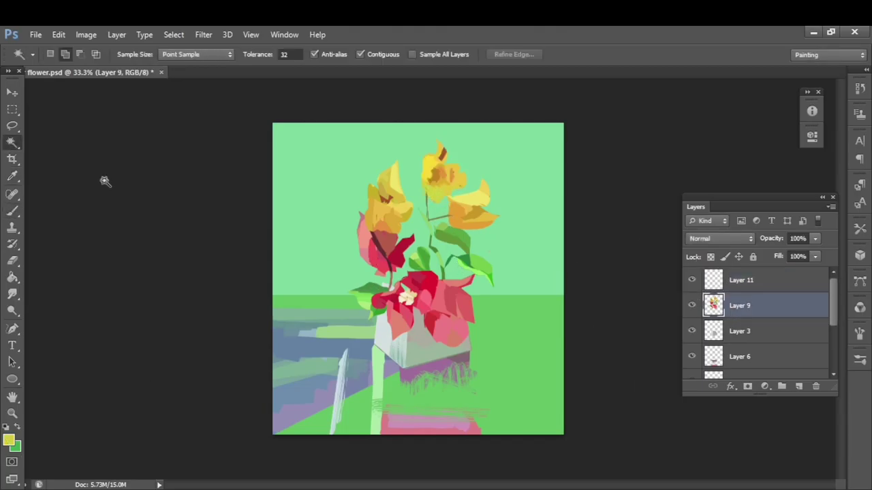
key(b)
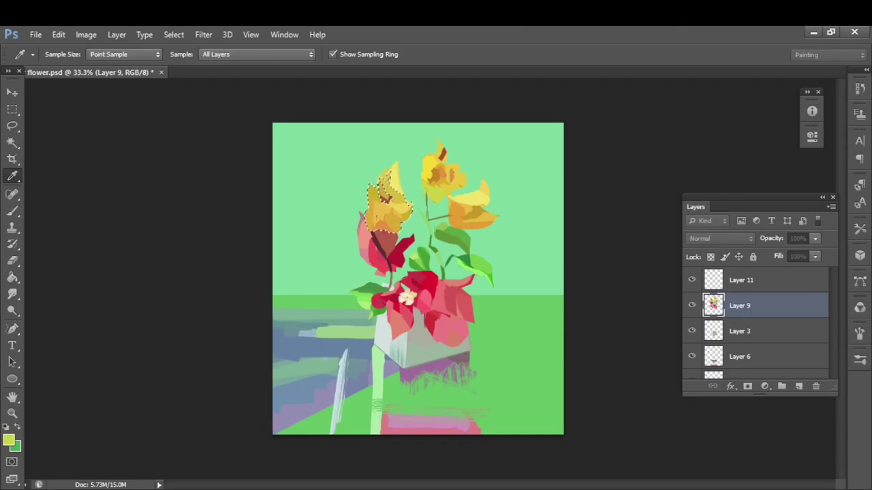
alt+click(385, 208)
key(alt)
drag(389, 173, 378, 228)
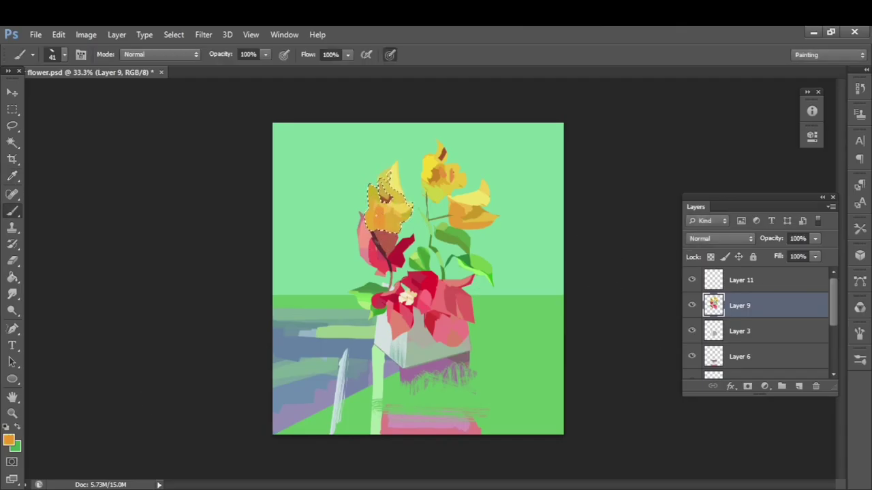
drag(384, 177, 402, 211)
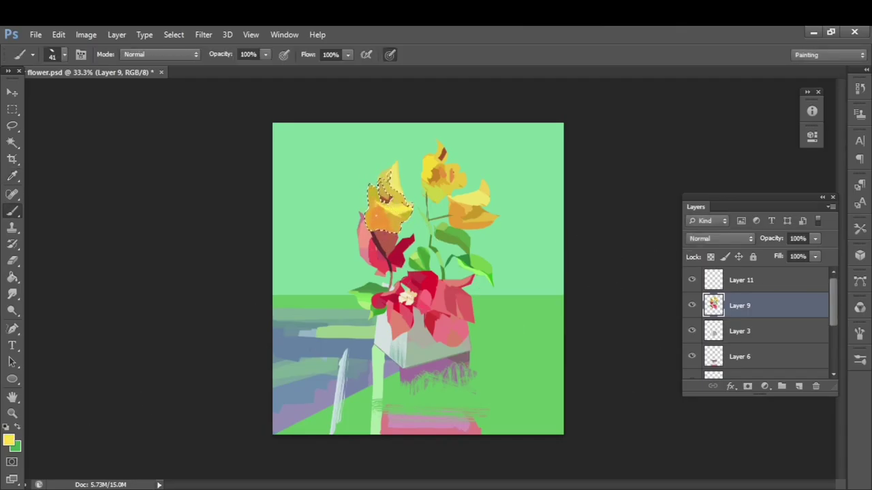
alt+click(387, 177)
drag(382, 174, 392, 214)
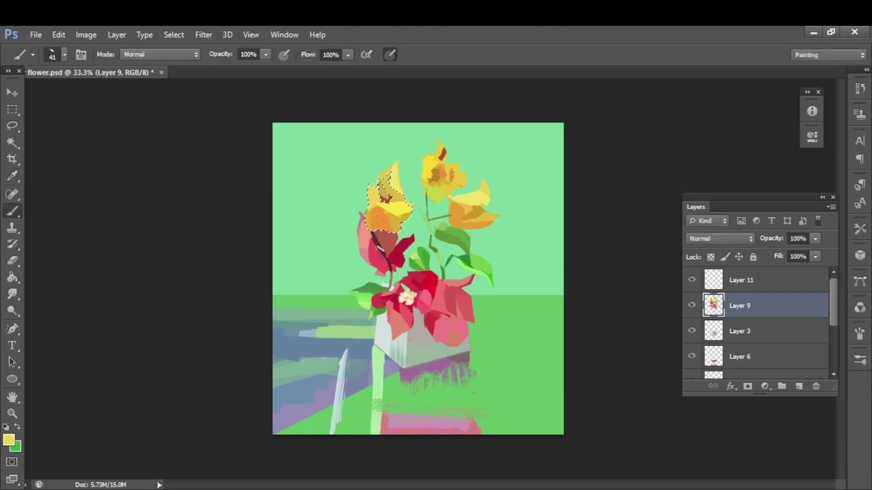
drag(375, 178, 406, 211)
key(ctrl+d)
click(741, 280)
click(722, 331)
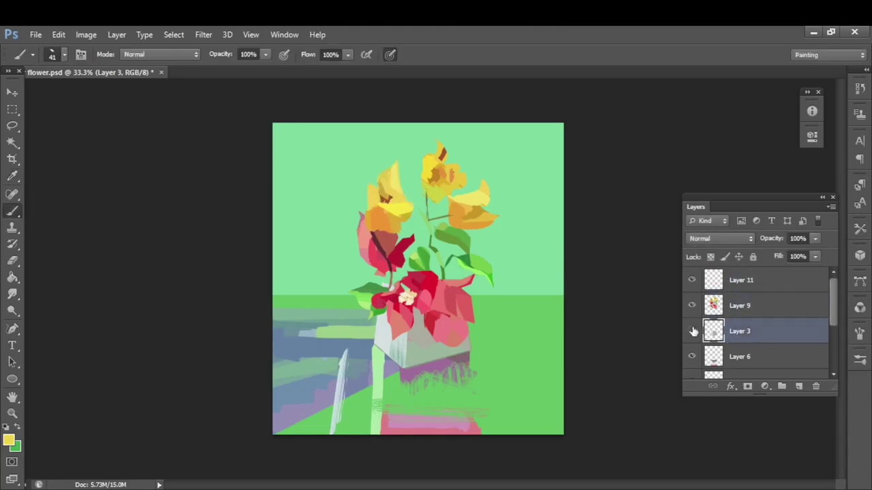
Squeeze the vase on Layer 3 narrower horizontally and nudge it into place.
key(v)
key(ctrl+t)
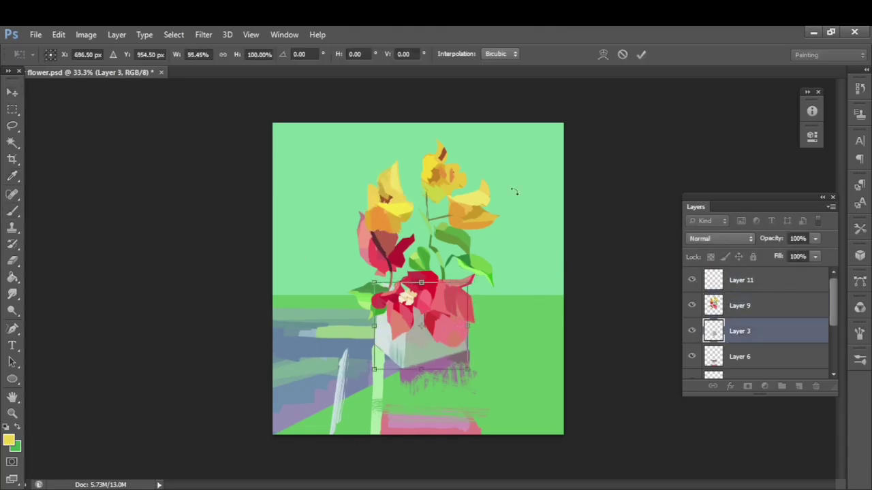
mouse_move(375, 330)
mouse_down()
mouse_move(413, 332)
mouse_move(409, 310)
mouse_up()
click(641, 54)
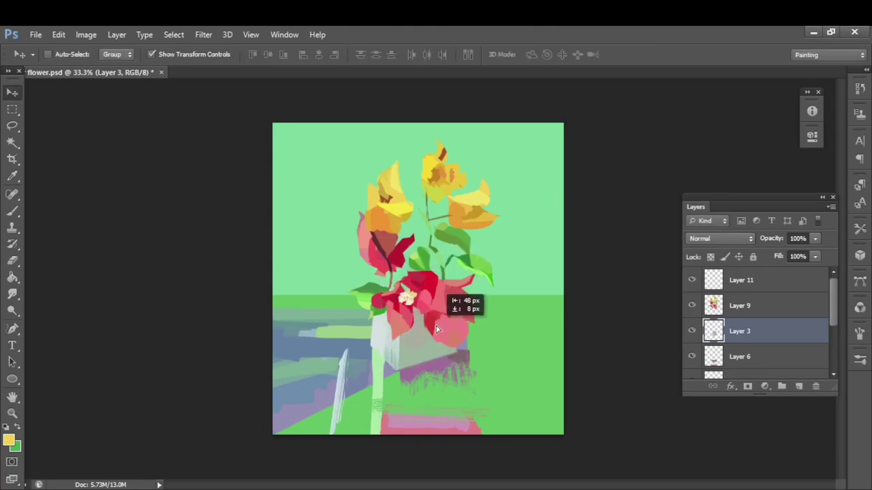
click(733, 305)
Erase stray purple strokes on Layer 6 and bluish lower-left strokes on Layer 8.
click(734, 356)
scroll(691, 361, down, 2)
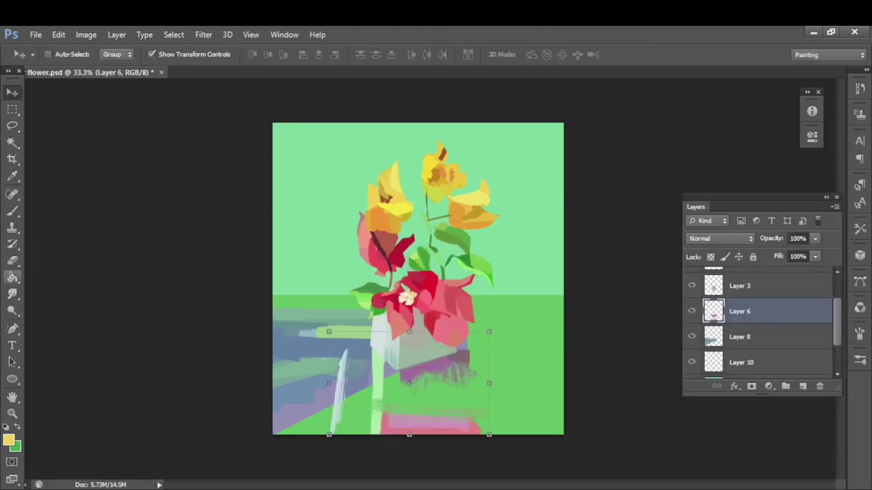
key(e)
drag(470, 361, 469, 385)
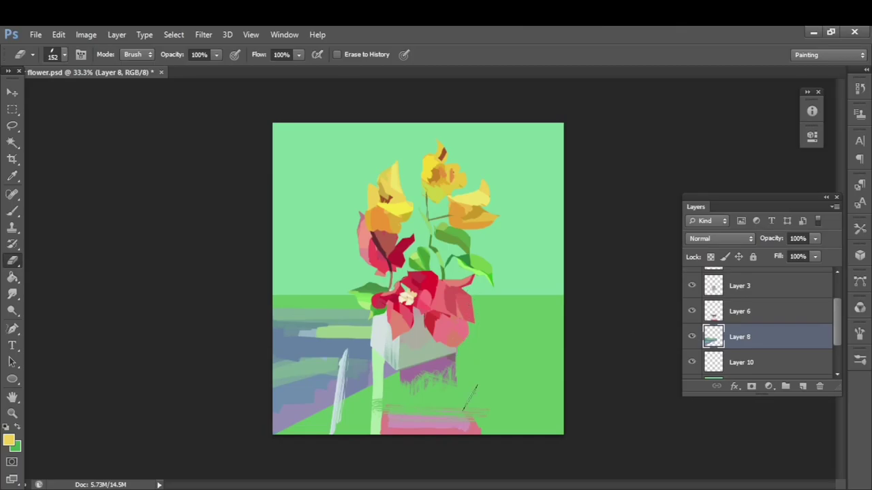
click(696, 340)
drag(373, 435, 396, 414)
drag(300, 424, 275, 431)
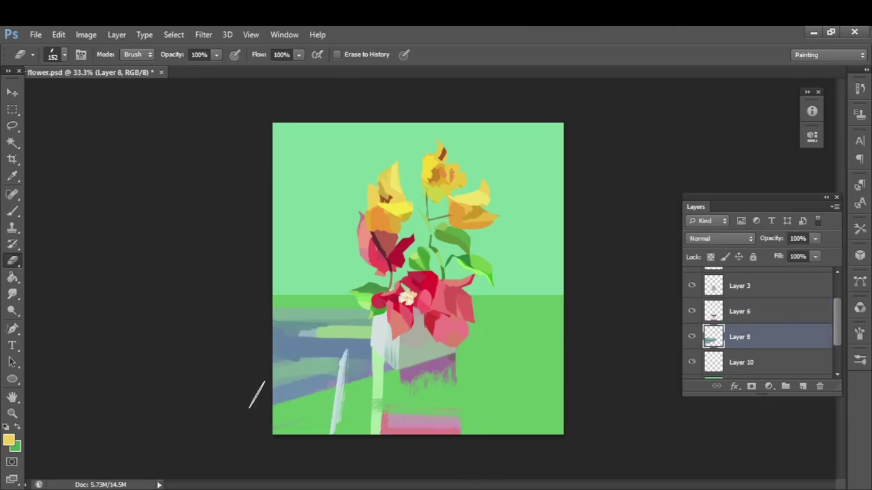
key(ctrl+shift+alt+n)
key(ctrl+z)
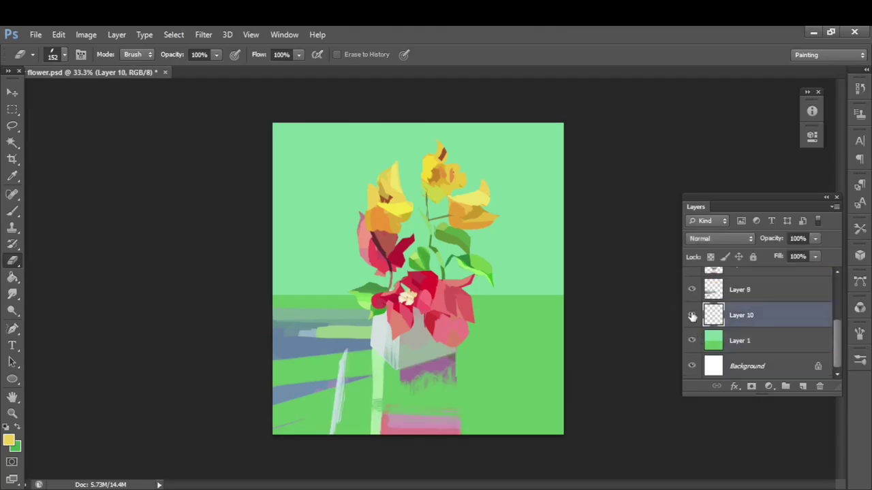
Fill a rectangle behind the flowers with light green for the window, at 68% opacity.
key(m)
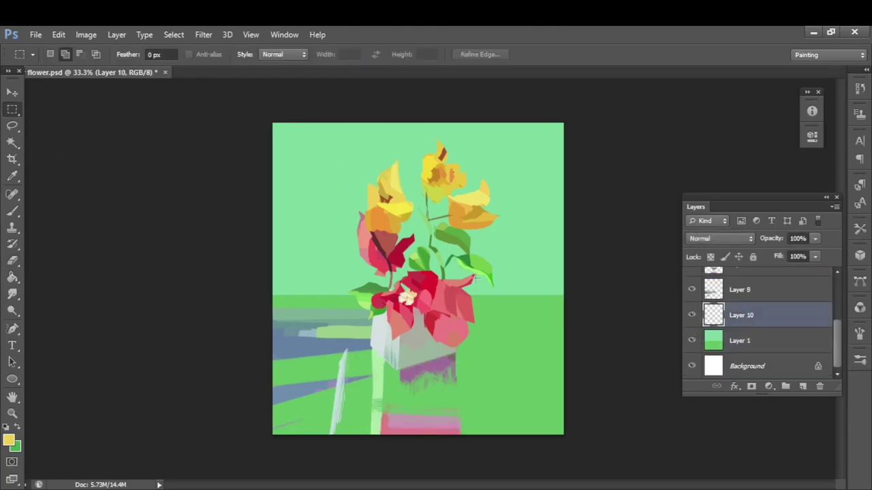
drag(296, 124, 522, 296)
key(g)
key(i)
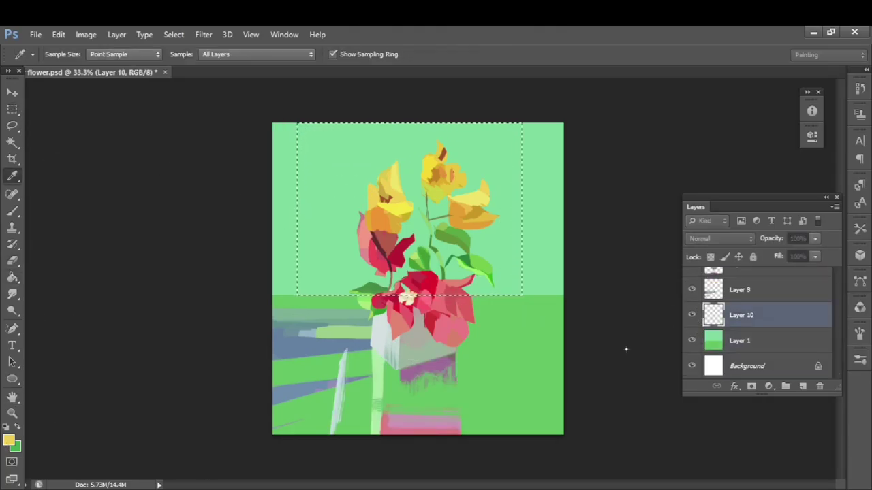
click(527, 266)
key(g)
click(515, 248)
key(i)
key(g)
alt+click(515, 278)
key(ctrl+d)
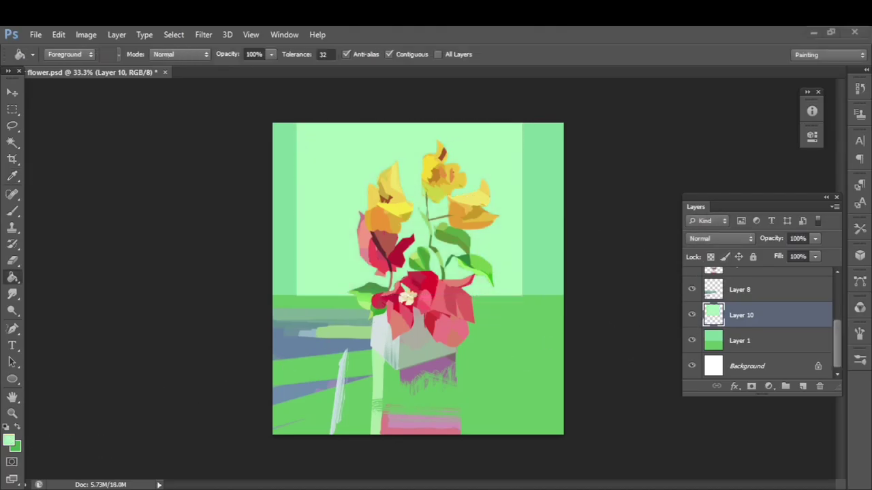
drag(815, 238, 801, 256)
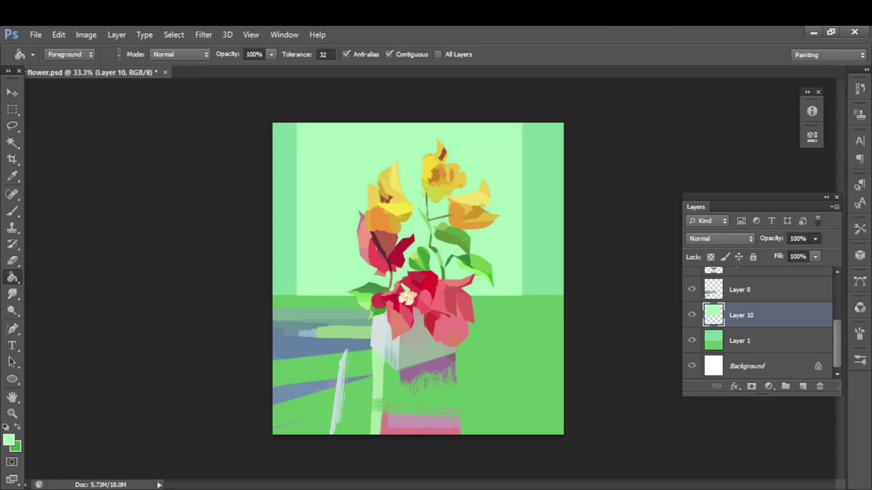
Nudge the window pane slightly right, then select a band across the table behind the vase.
key(v)
drag(442, 143, 446, 163)
click(781, 344)
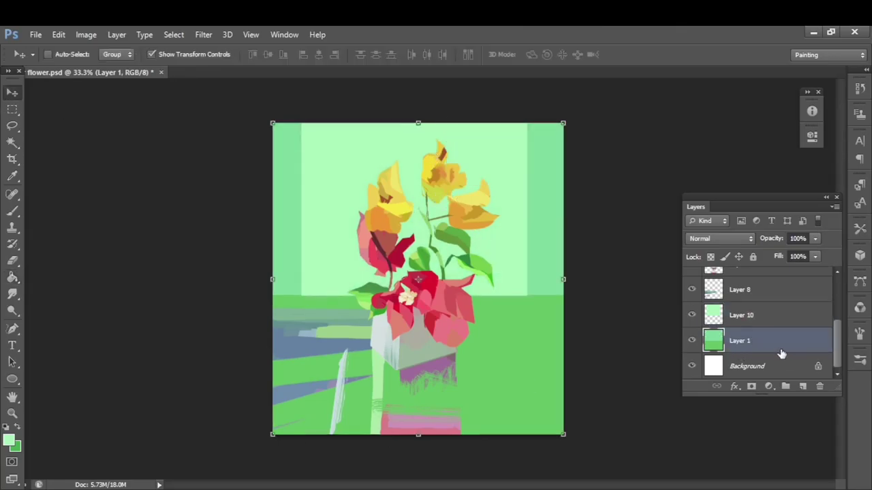
key(ctrl+t)
key(Escape)
key(alt+bracketright)
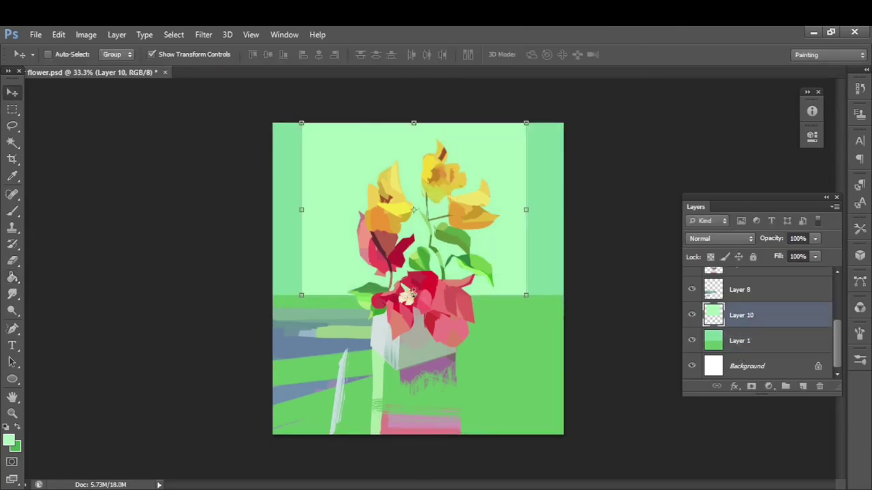
key(ctrl+t)
key(Escape)
key(alt+bracketright)
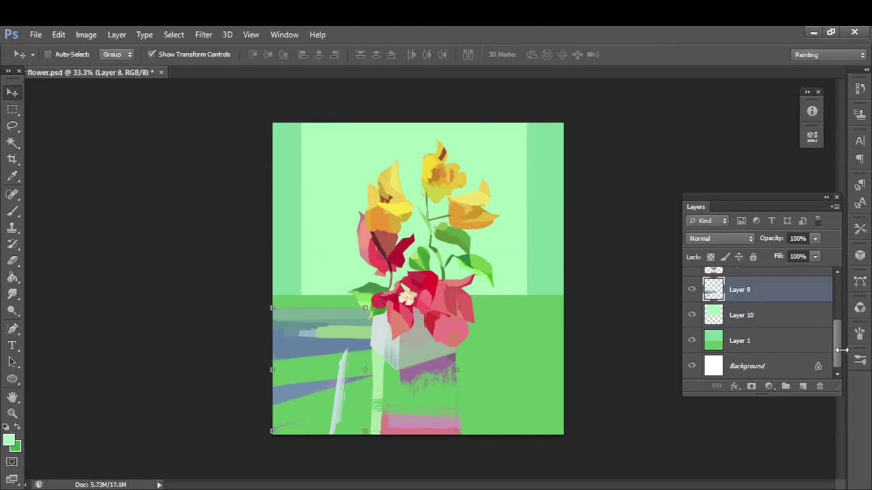
key(m)
drag(270, 295, 570, 333)
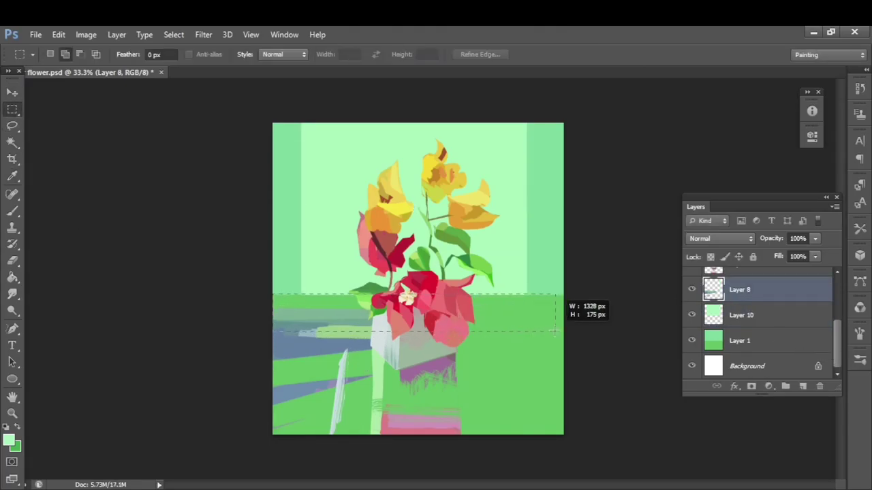
Brush pale window green into the table band right of the vase at 67% opacity.
key(i)
click(478, 327)
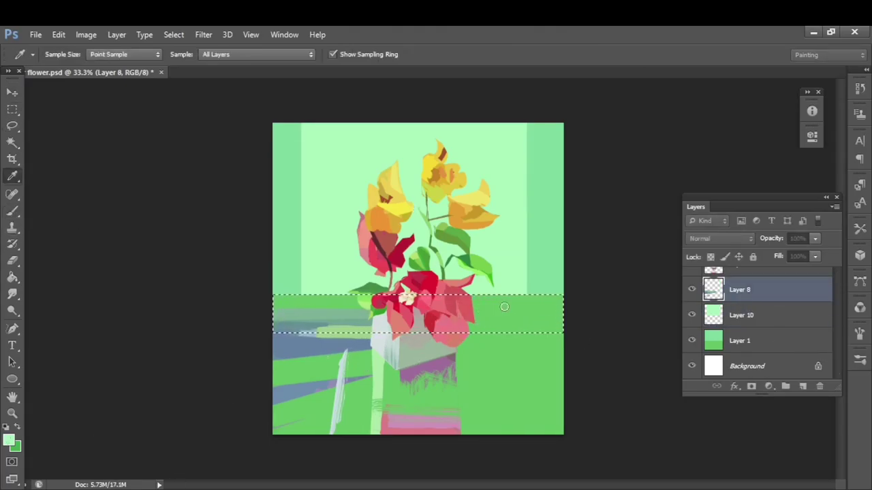
key(b)
alt+click(393, 218)
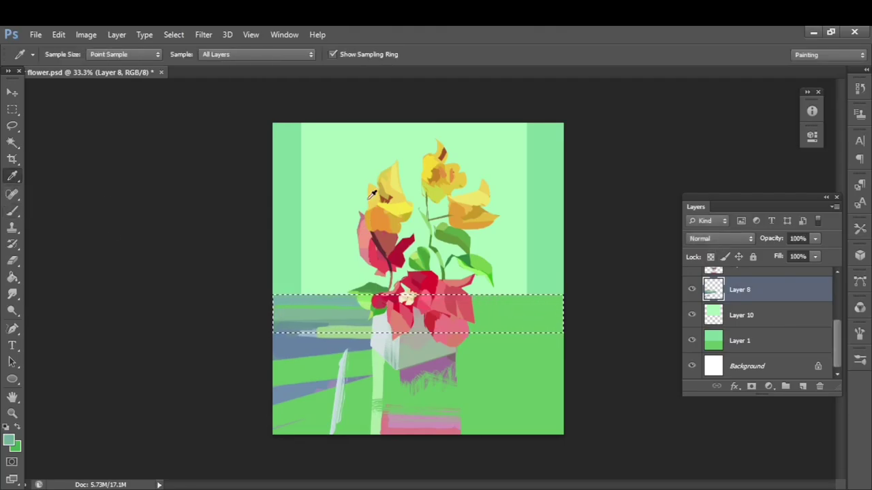
drag(470, 317, 531, 317)
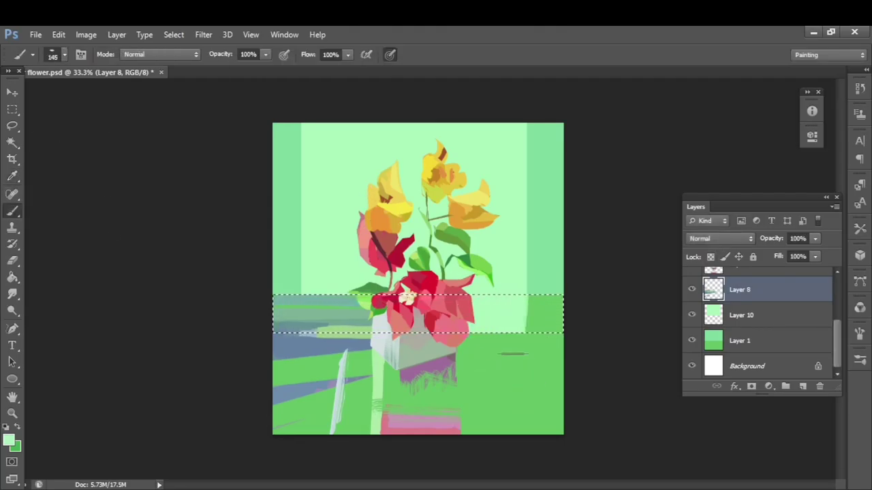
key(ctrl+d)
key(ctrl+shift+d)
alt+click(529, 371)
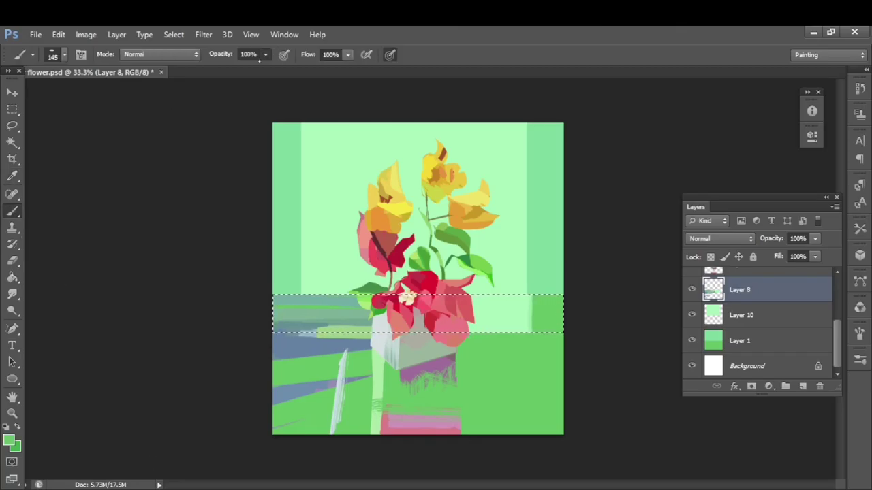
key(6)
key(7)
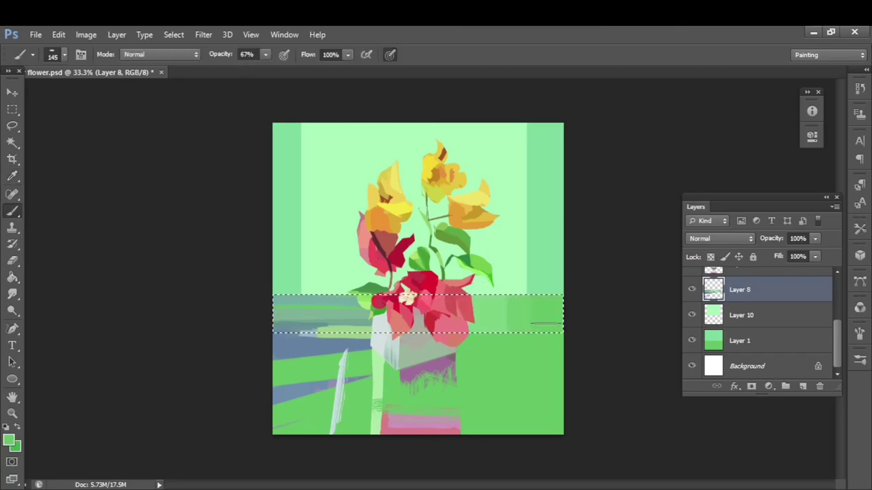
click(692, 290)
Repaint the band's right part in lighter and darker greens, softening it at 41% opacity.
key(ctrl+d)
key(ctrl+shift+d)
alt+click(497, 313)
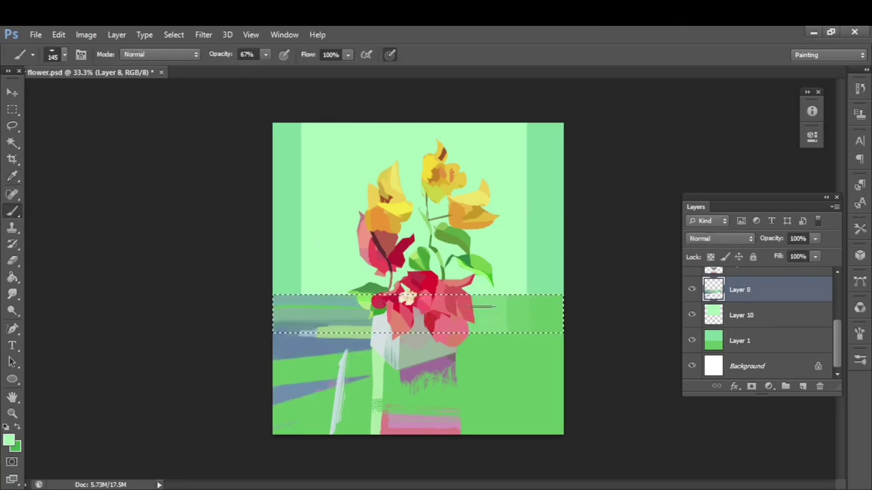
drag(471, 316, 535, 313)
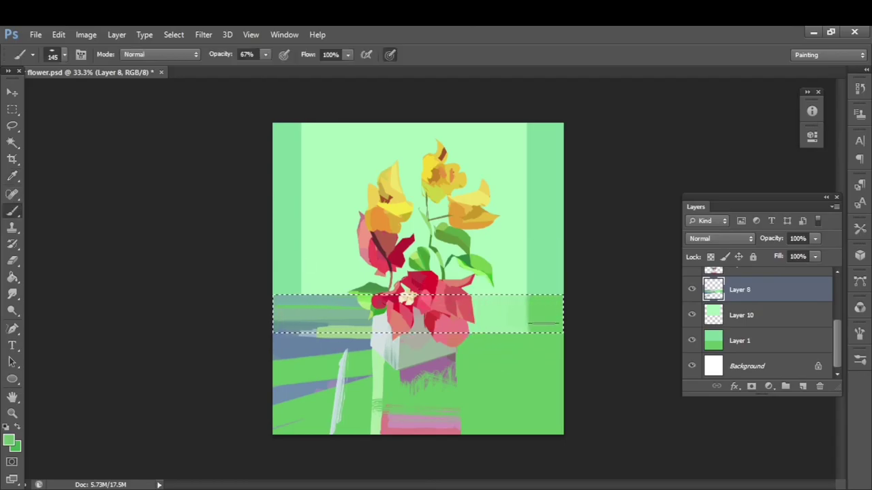
drag(477, 313, 552, 313)
key(4)
key(1)
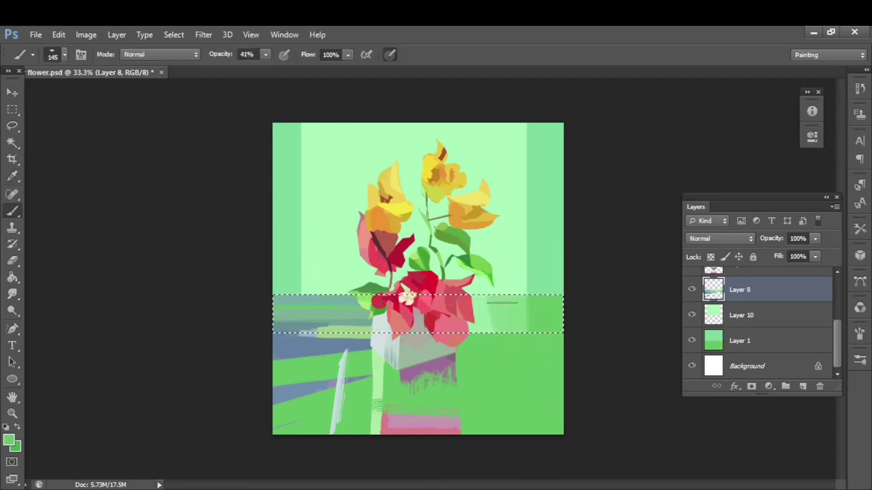
drag(480, 313, 528, 313)
key(ctrl+d)
Add a new empty layer beneath the window's Layer 10.
click(741, 315)
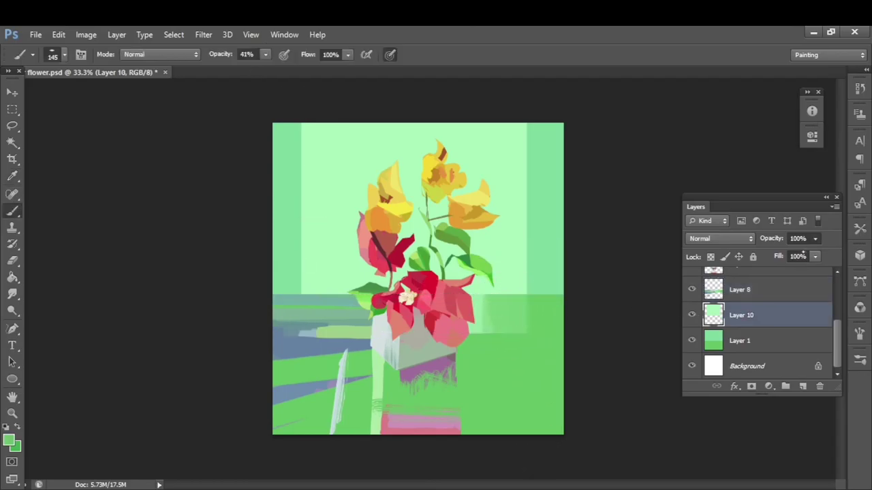
scroll(720, 238, down, 8)
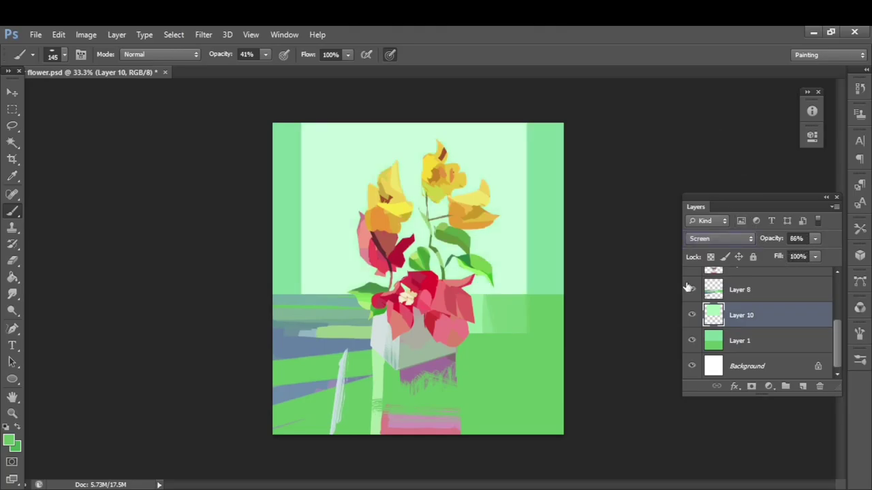
key(ctrl+shift+alt+n)
key(ctrl+bracketleft)
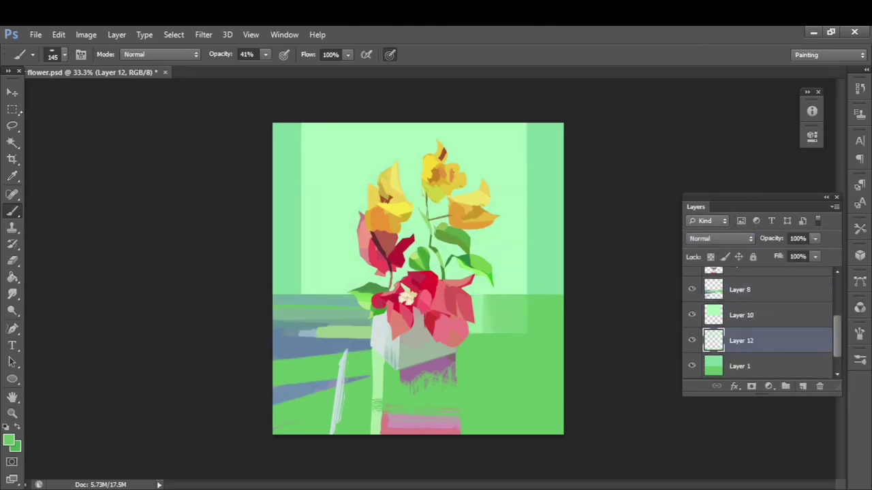
Fill a strip left of the window pane with darker green at 59% opacity.
key(m)
drag(272, 124, 301, 294)
key(i)
key(g)
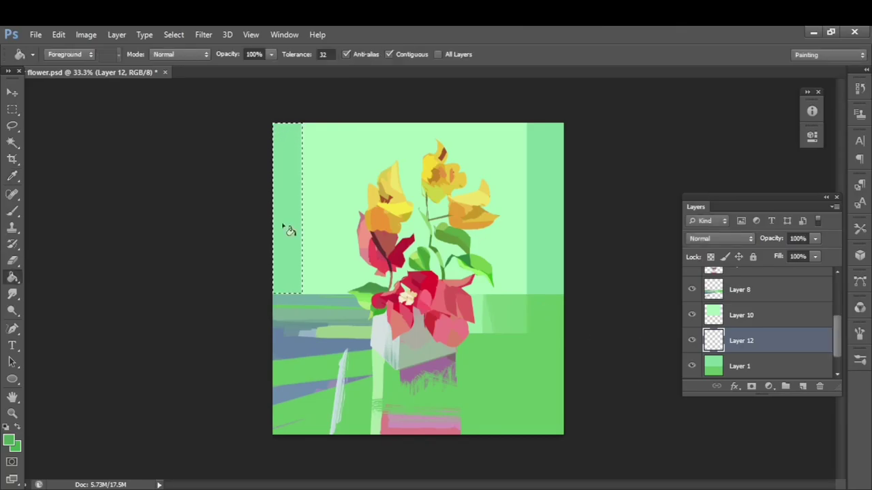
click(289, 230)
key(i)
key(g)
key(ctrl+d)
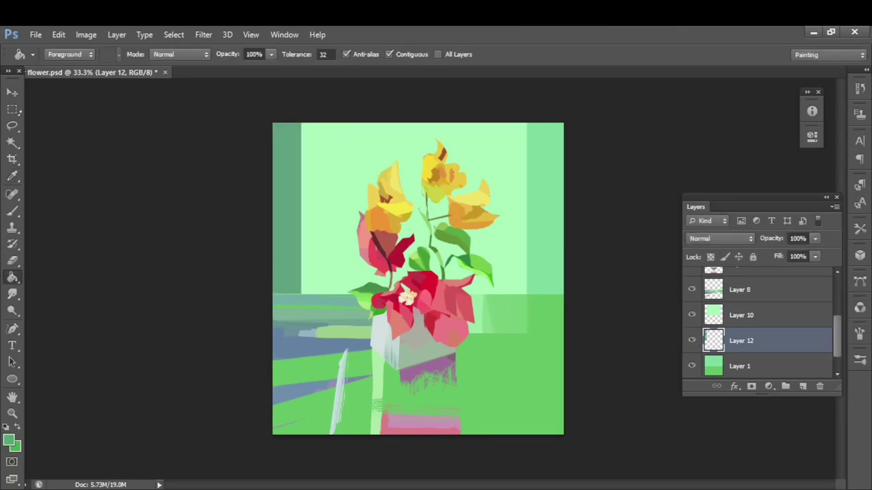
key(v)
key(ctrl+t)
key(Escape)
key(5)
key(9)
key(z)
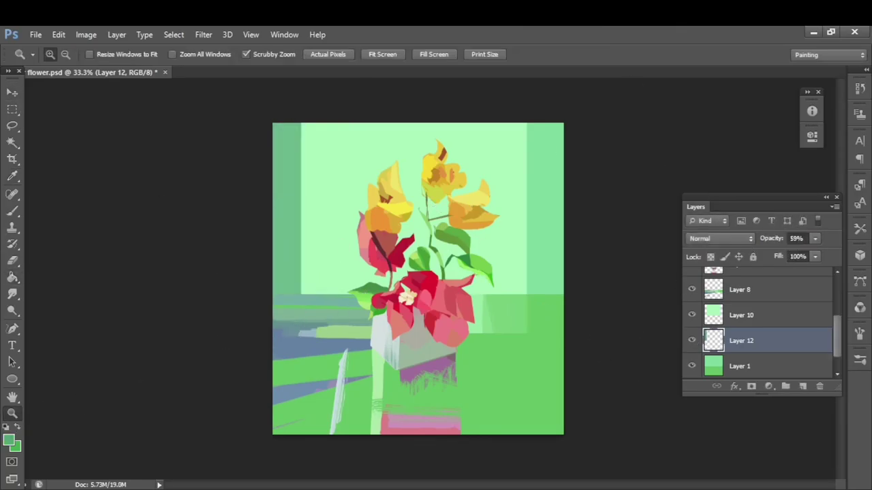
Fill a thin strip at the window's right edge with darker green.
key(m)
drag(525, 122, 540, 295)
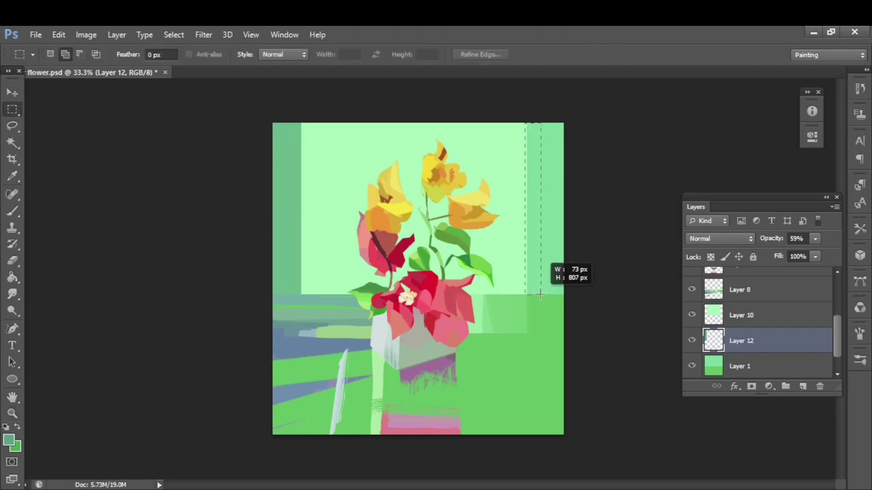
key(i)
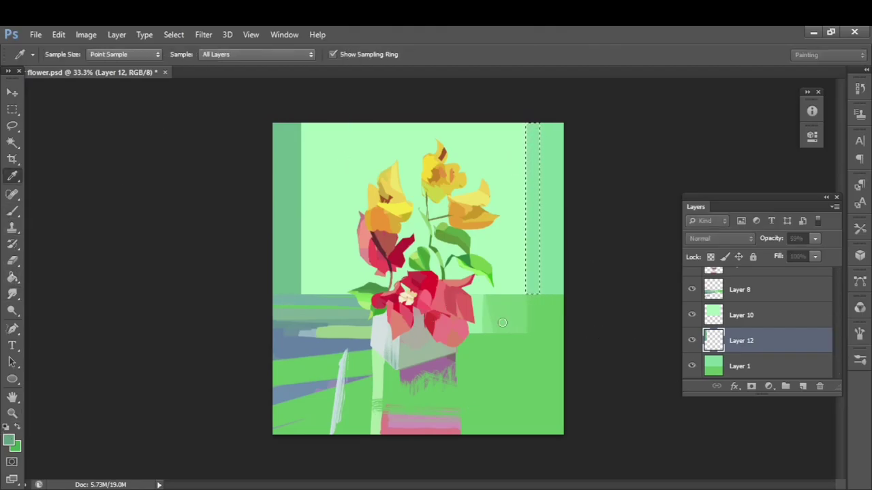
key(g)
click(532, 272)
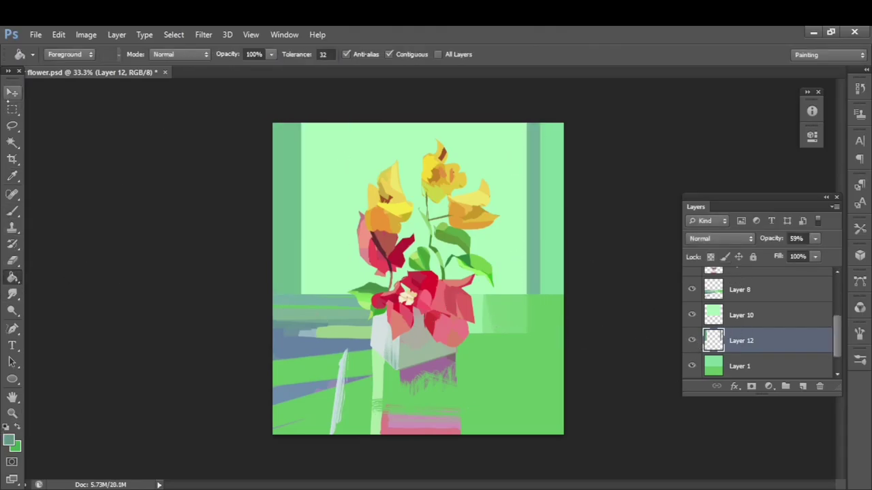
Fill a thin strip along the window's left inner edge with pale mint and set Layer 12 to 60% opacity.
key(m)
drag(300, 123, 307, 294)
key(i)
key(g)
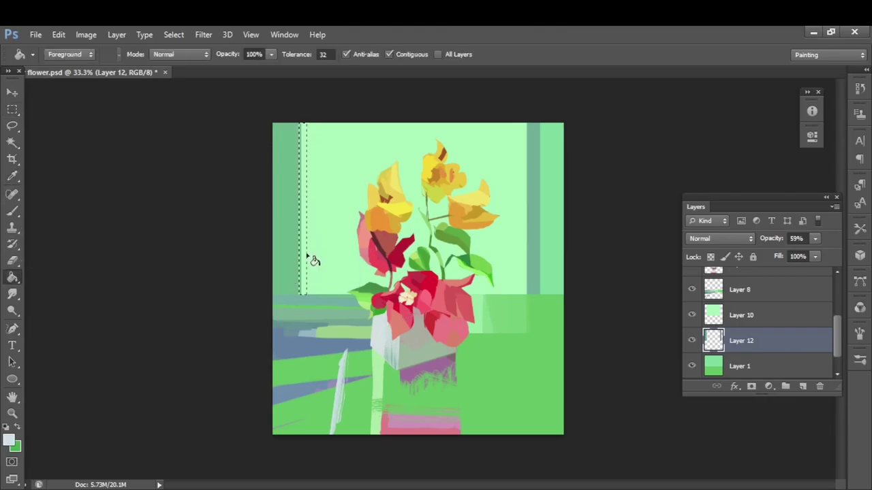
alt+click(306, 259)
click(306, 259)
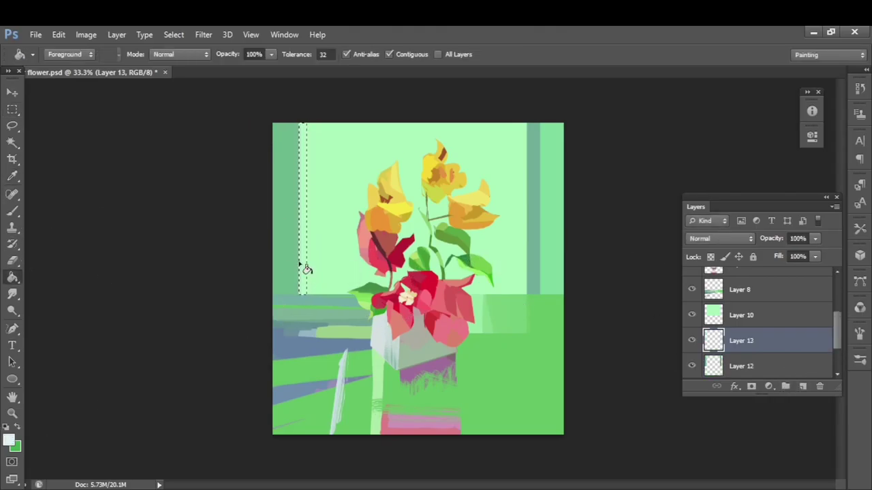
drag(817, 251, 815, 256)
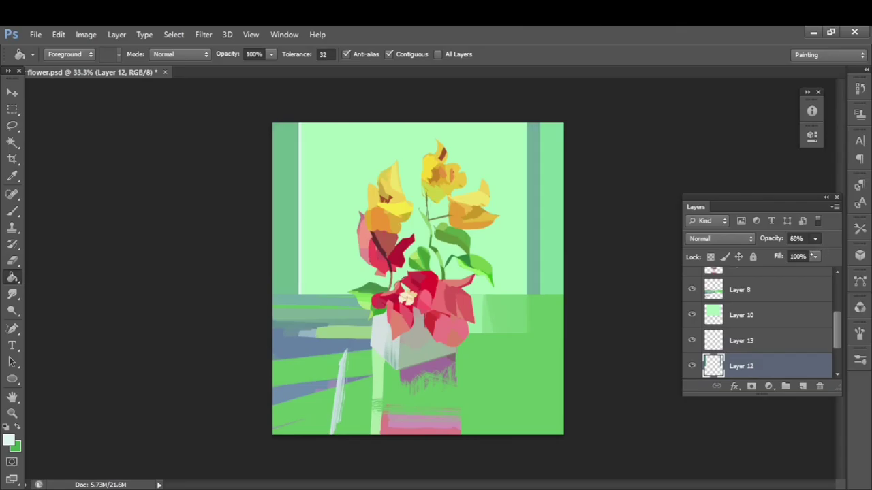
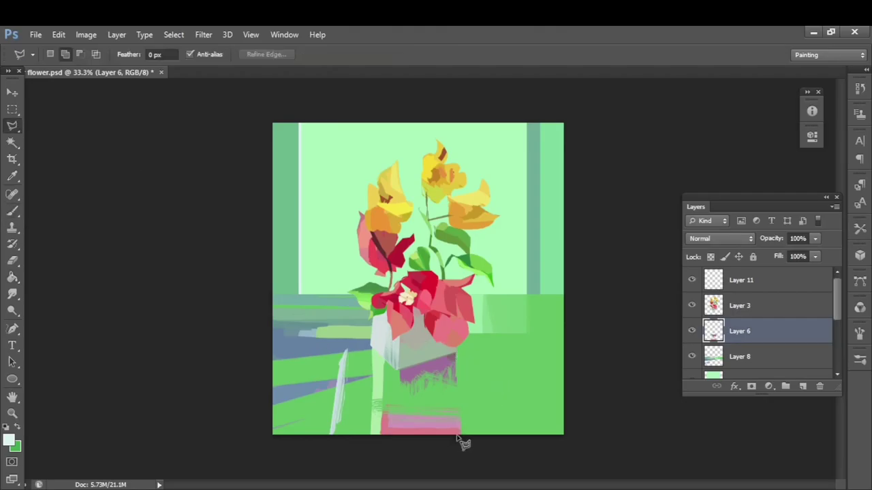
Lasso a strip beside the vase and brush light and bright green into it.
click(498, 295)
key(Return)
key(b)
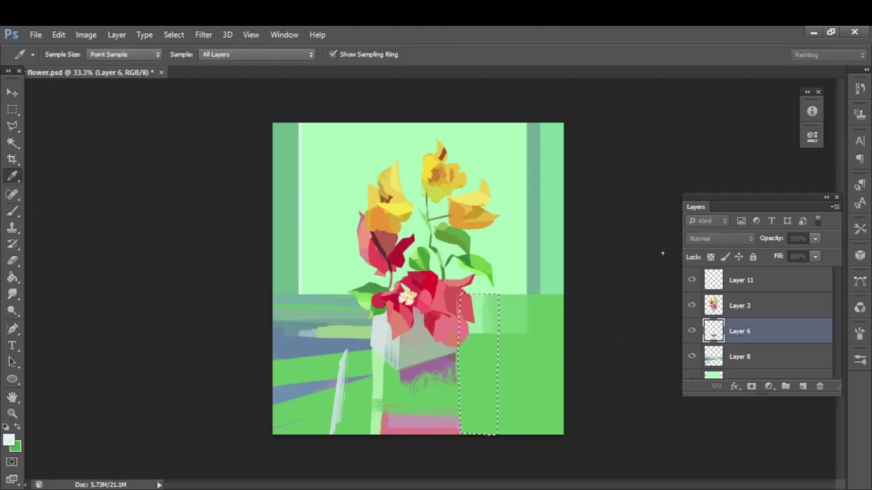
drag(480, 314, 480, 429)
drag(491, 350, 489, 431)
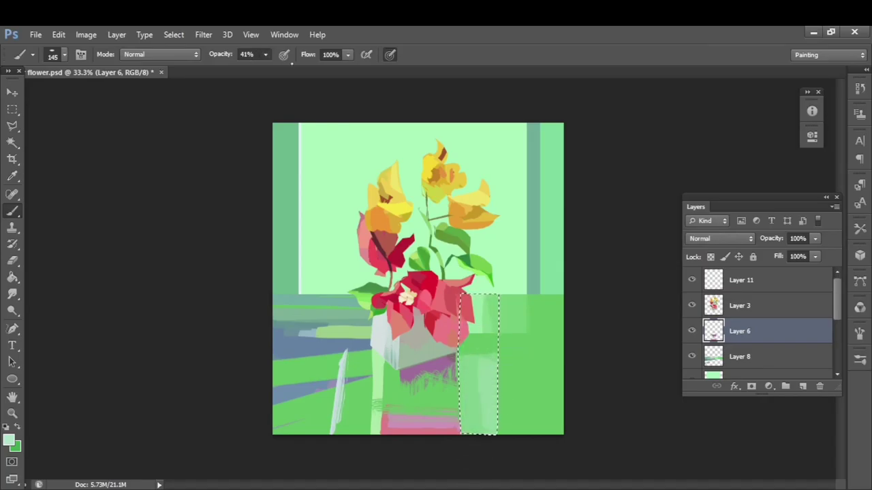
alt+click(529, 273)
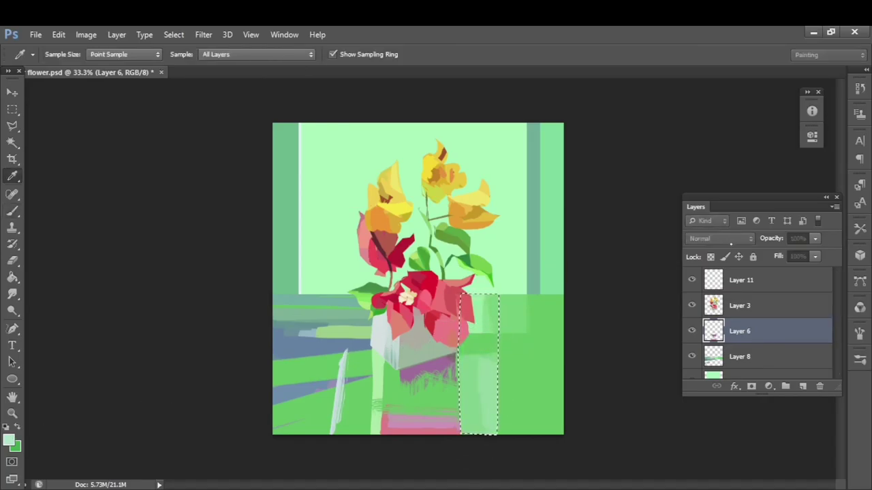
drag(470, 348, 498, 291)
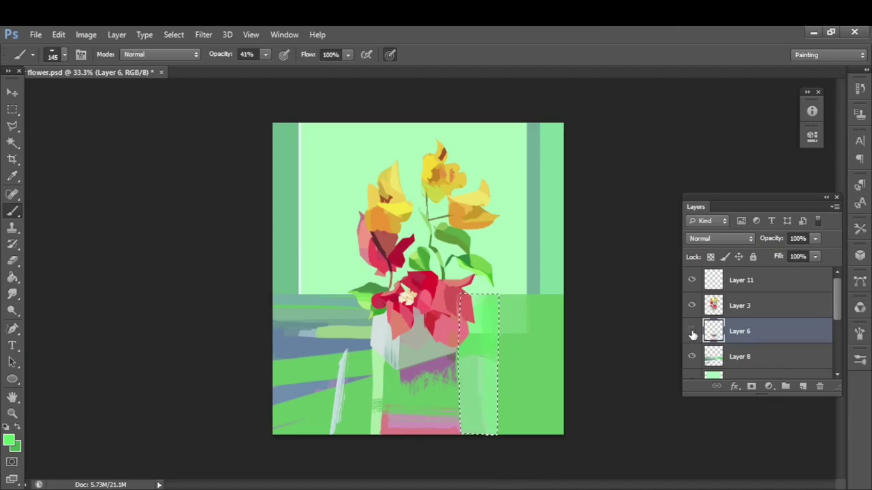
Brighten the lower strip with sampled near-white paint at 41% opacity, then reselect the strip.
key(i)
click(479, 422)
key(b)
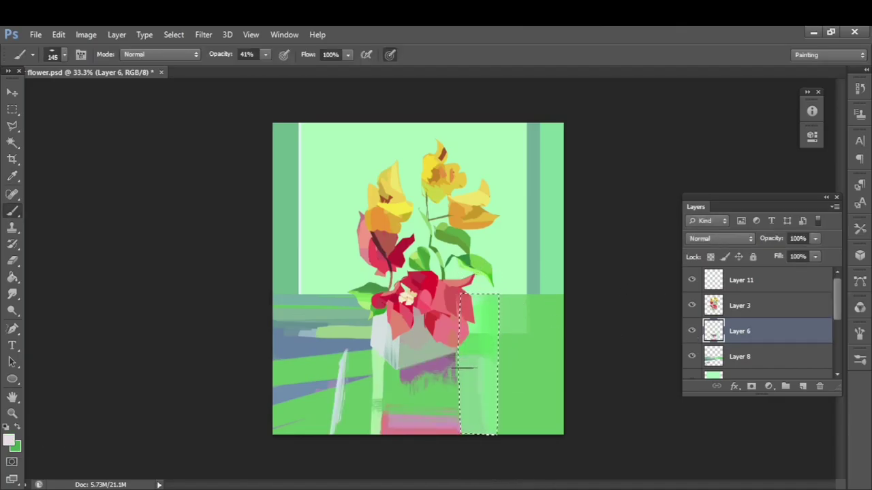
drag(477, 351, 484, 436)
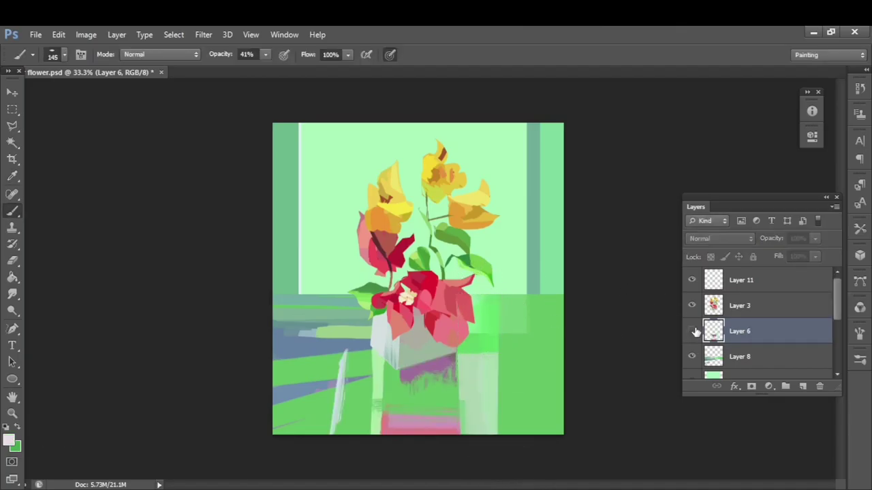
key(ctrl+d)
key(w)
key(b)
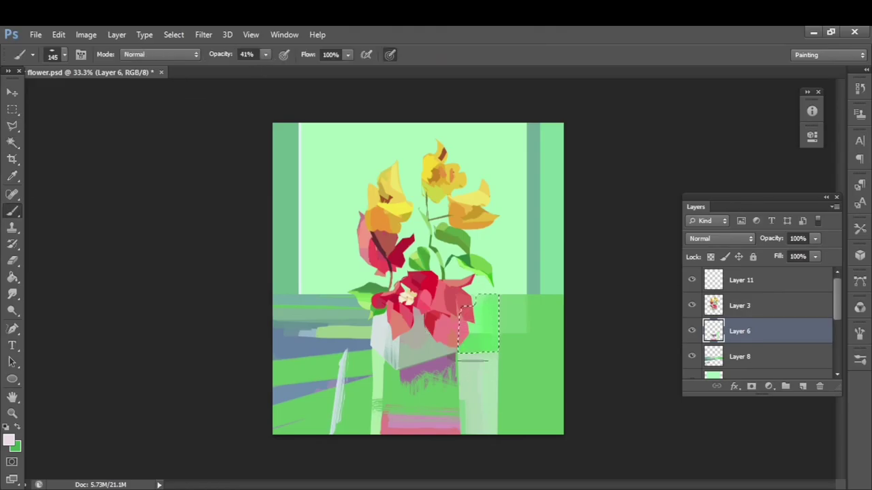
key(ctrl+shift+d)
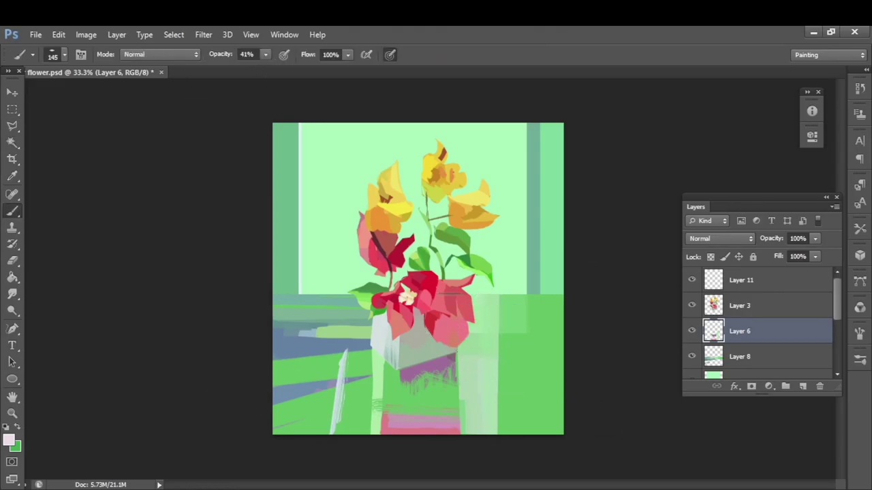
Add a Color Balance adjustment above Layer 3, shifting the flowers toward brighter pink.
key(alt+period)
key(alt+bracketleft)
key(alt+bracketleft)
click(769, 387)
key(ctrl+z)
click(749, 305)
click(769, 386)
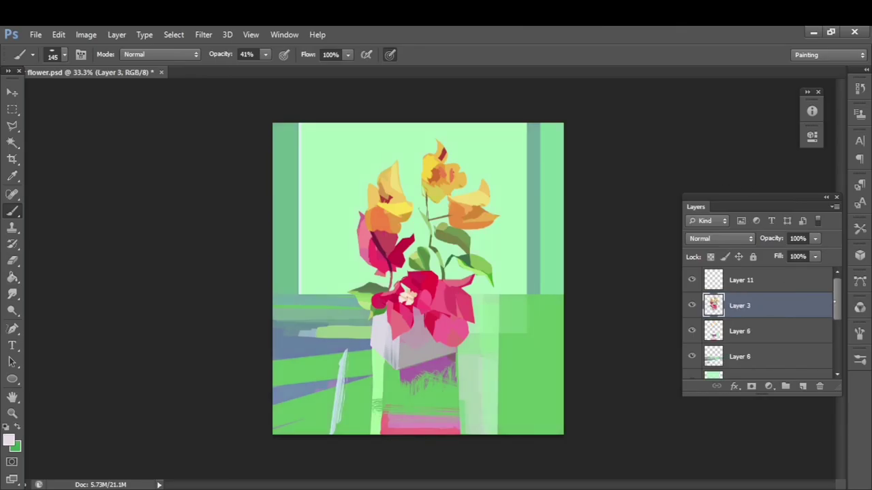
Merge background paint Layers 12 and 8 down into Layer 1.
key(ctrl+e)
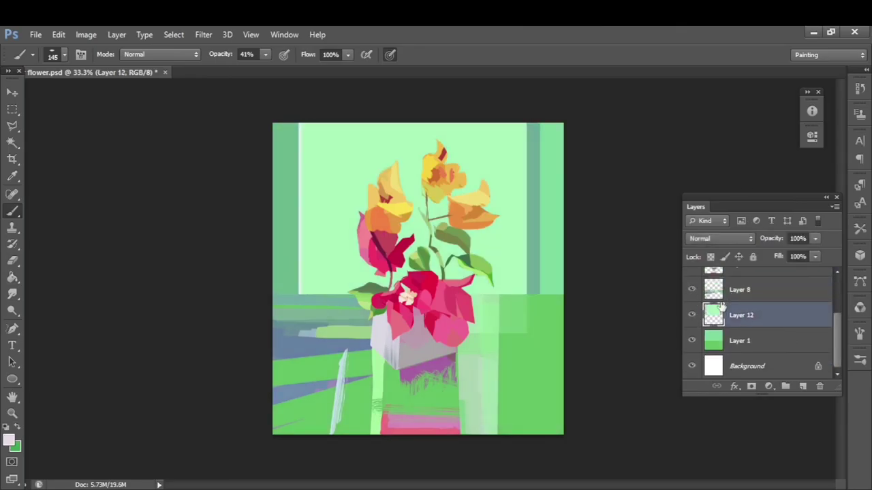
key(v)
key(ctrl+t)
key(Return)
click(701, 341)
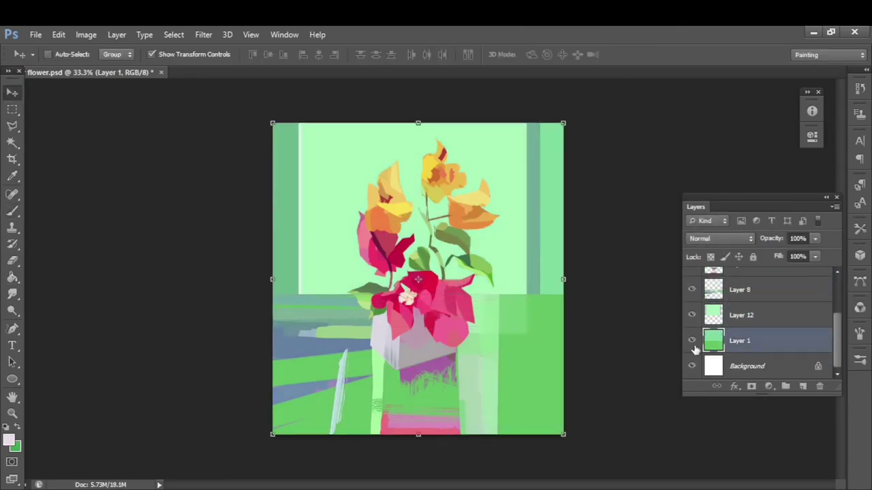
click(691, 340)
click(708, 324)
key(ctrl+e)
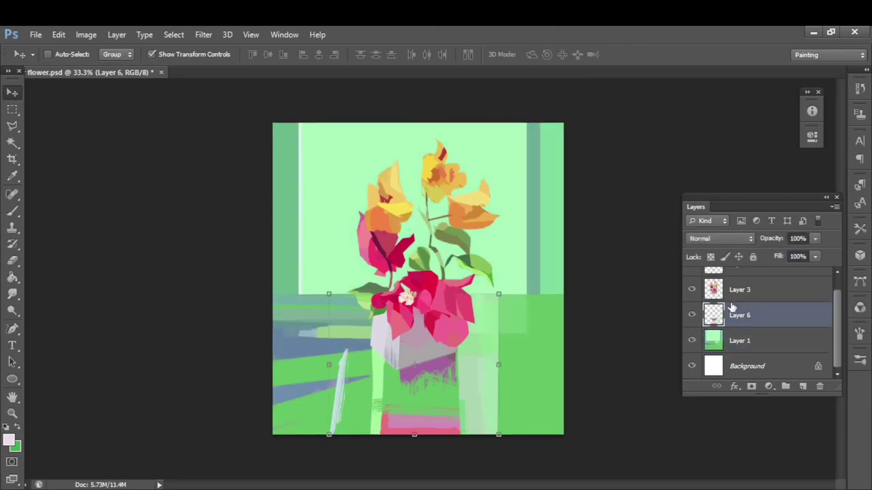
Make Layer 11 active, marquee a vertical strip at right, and sample the green stripe colour.
click(709, 305)
click(701, 281)
key(l)
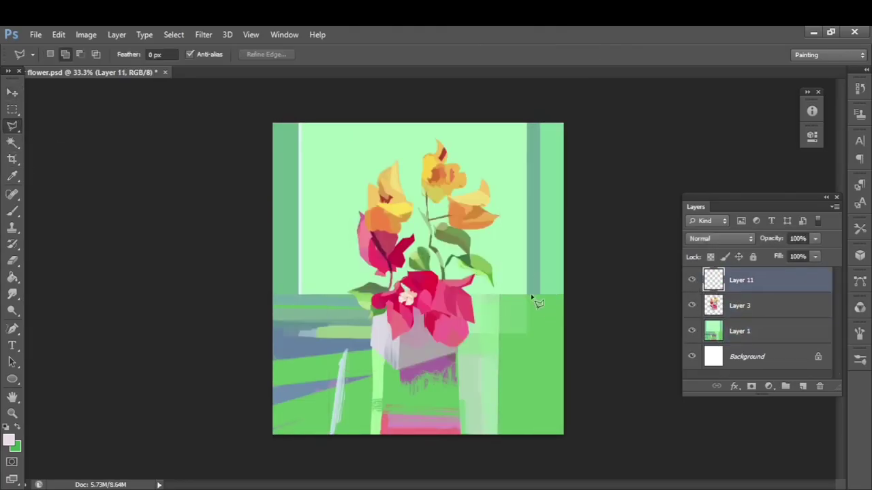
click(529, 294)
key(Escape)
key(m)
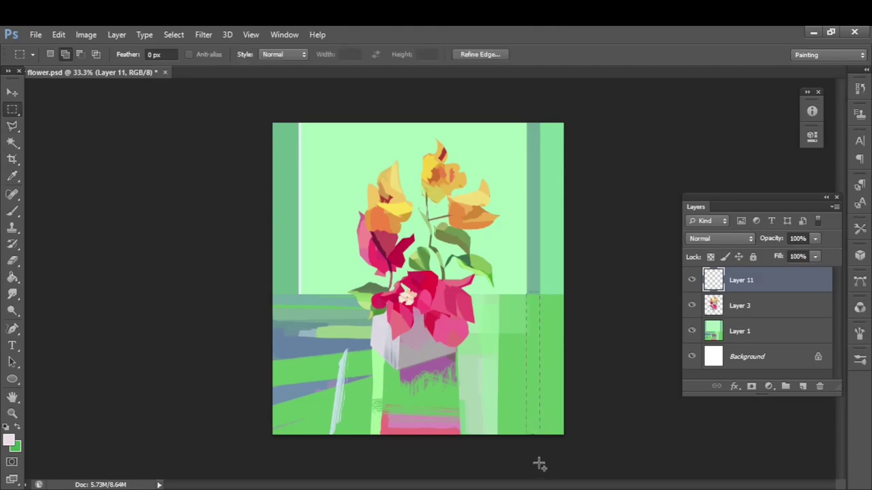
key(i)
click(527, 243)
key(b)
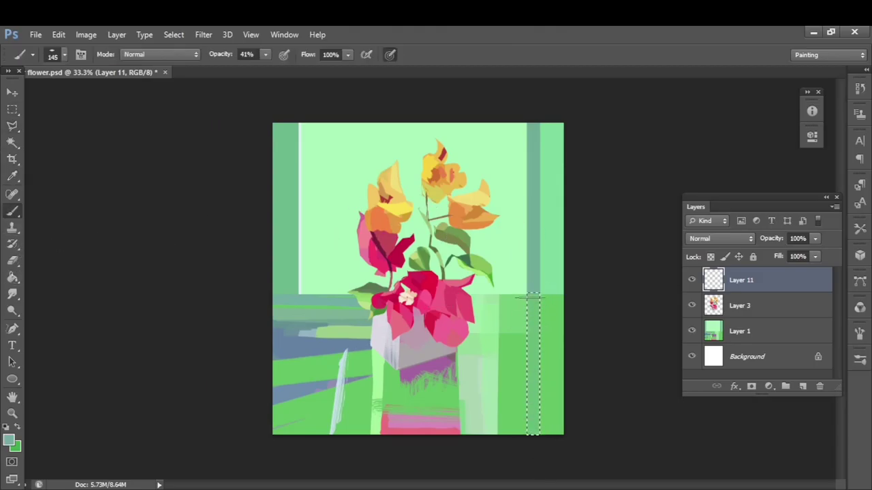
Brush dark green into the strip at 46% brush opacity.
key(i)
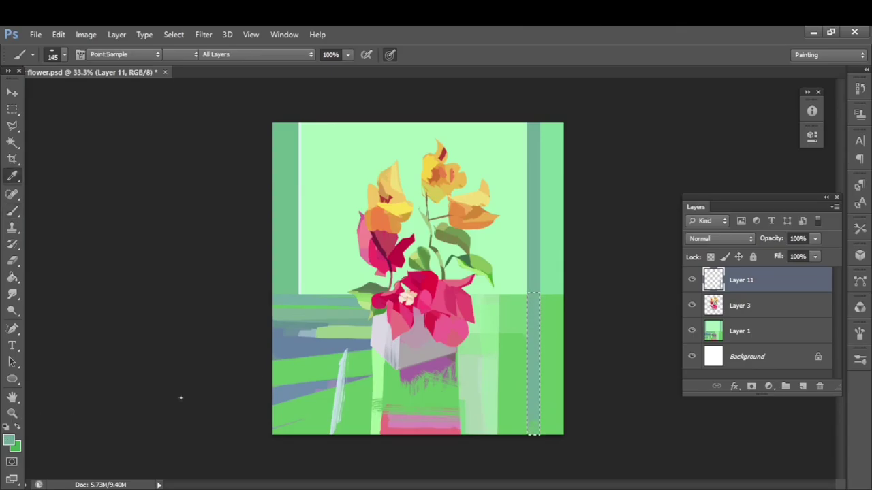
key(b)
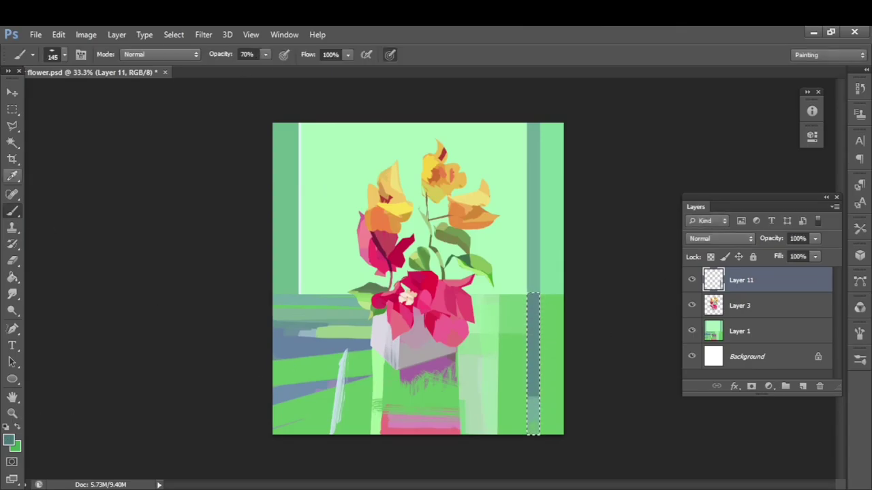
key(i)
key(b)
key(4)
key(6)
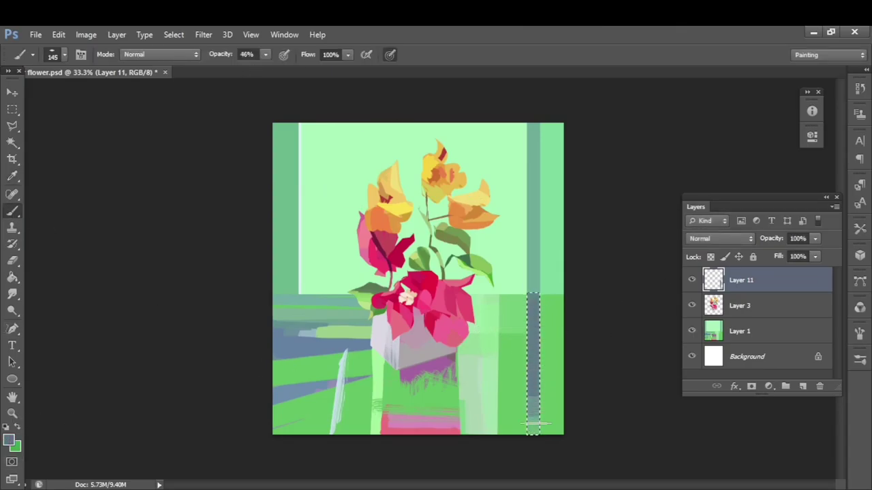
key(i)
click(537, 250)
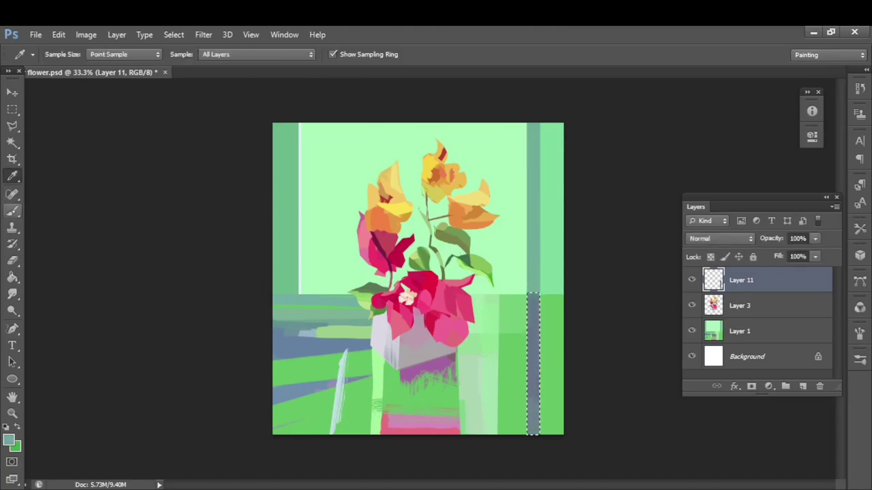
key(b)
Set the stripe layer to 50% opacity and erase parts of the stripe.
key(ctrl+d)
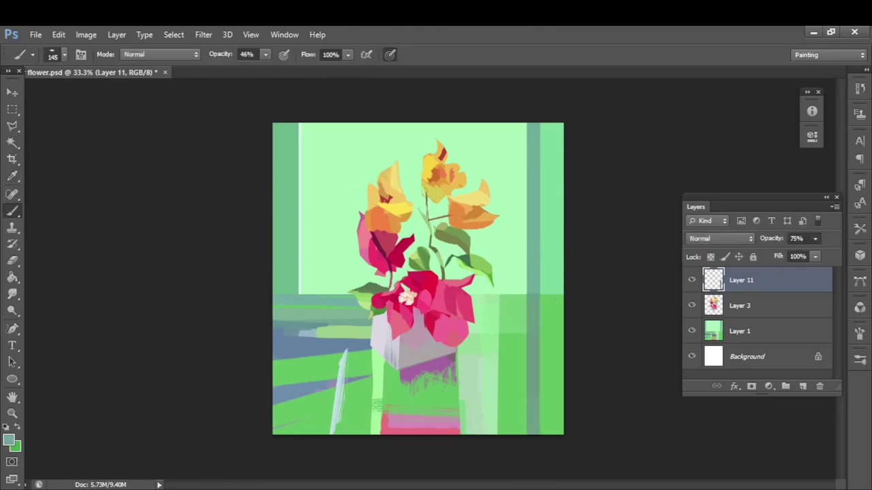
drag(815, 238, 798, 249)
key(e)
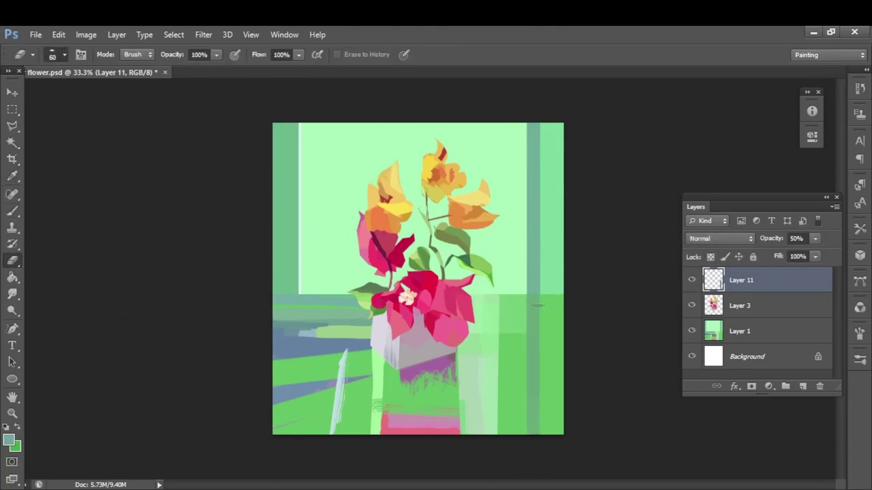
key(Delete)
click(802, 386)
Fill a thin left stripe with pale colour at 78% opacity and merge it down.
key(m)
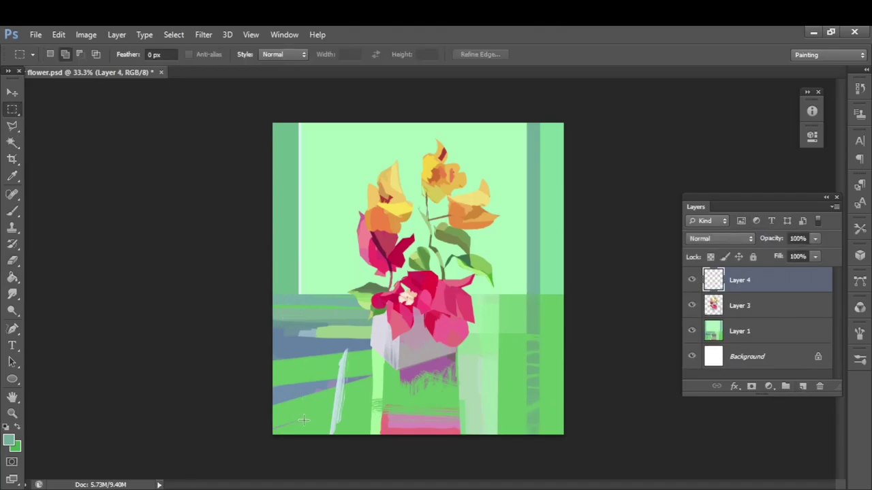
key(i)
click(300, 236)
key(g)
click(298, 326)
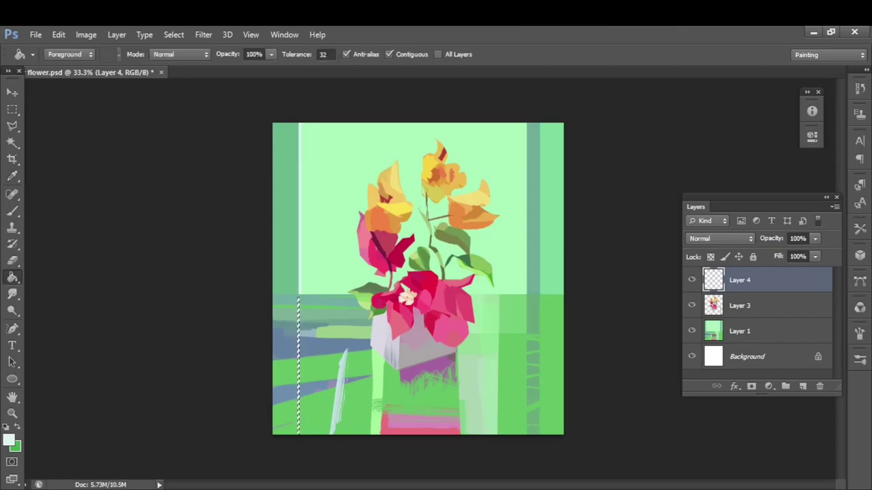
key(ctrl+d)
key(e)
drag(815, 238, 806, 253)
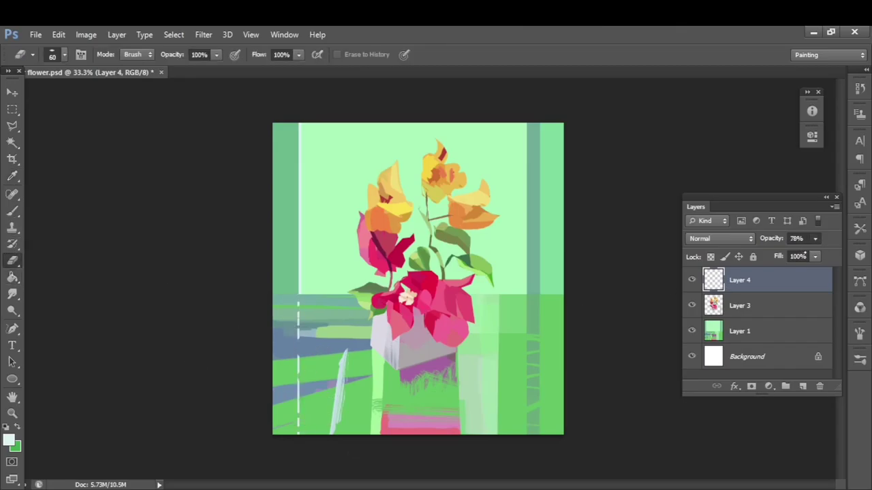
key(ctrl+e)
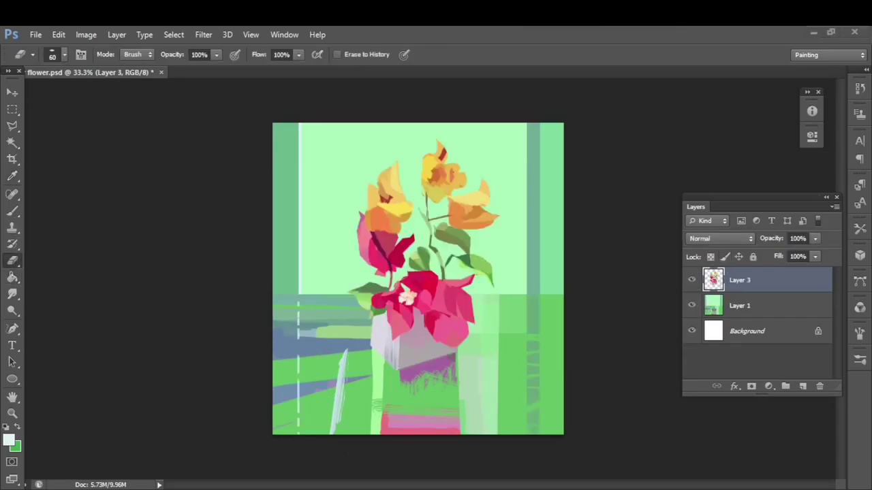
On a new layer, fill a tall strip along the window's right edge green at 70% opacity.
ctrl+click(803, 386)
click(12, 109)
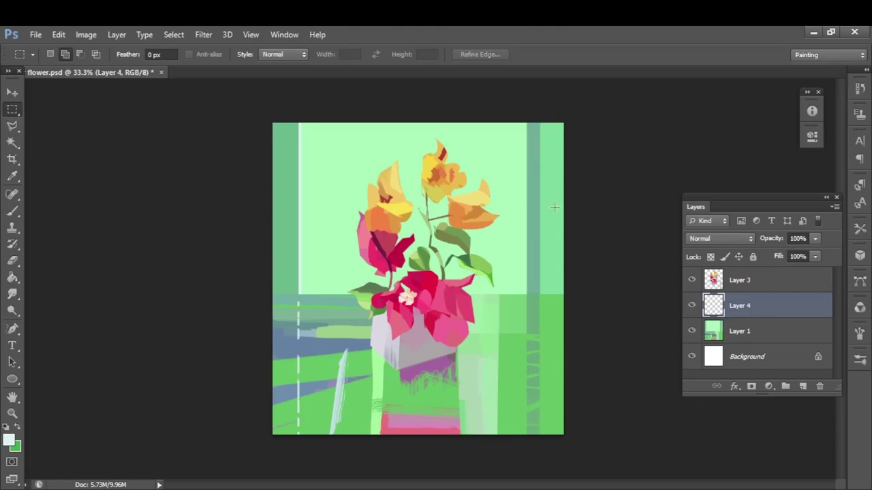
drag(540, 123, 566, 296)
key(g)
alt+click(528, 352)
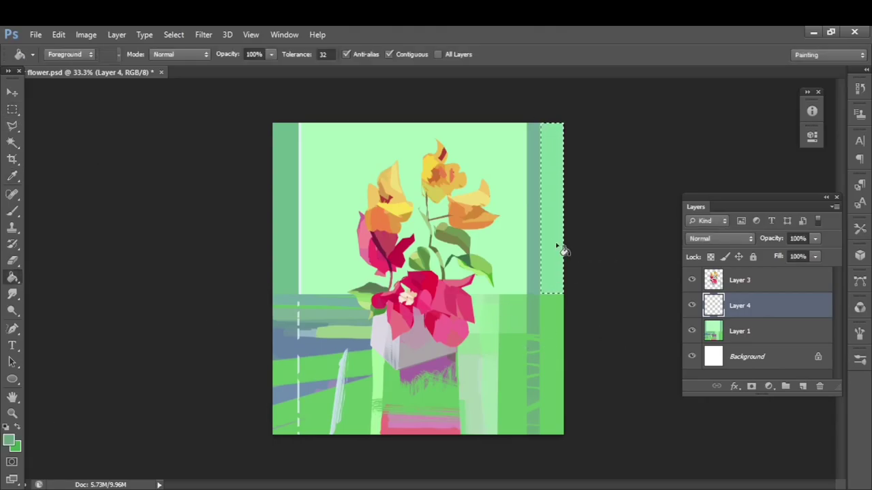
click(559, 248)
drag(815, 239, 803, 253)
Free-transform the green strip slightly wider to the left and slightly taller.
key(ctrl+t)
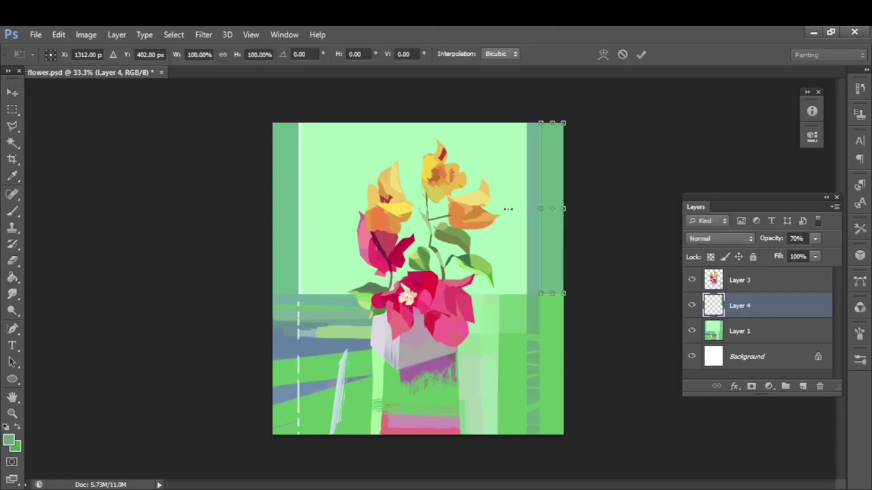
drag(508, 209, 537, 209)
key(Return)
key(e)
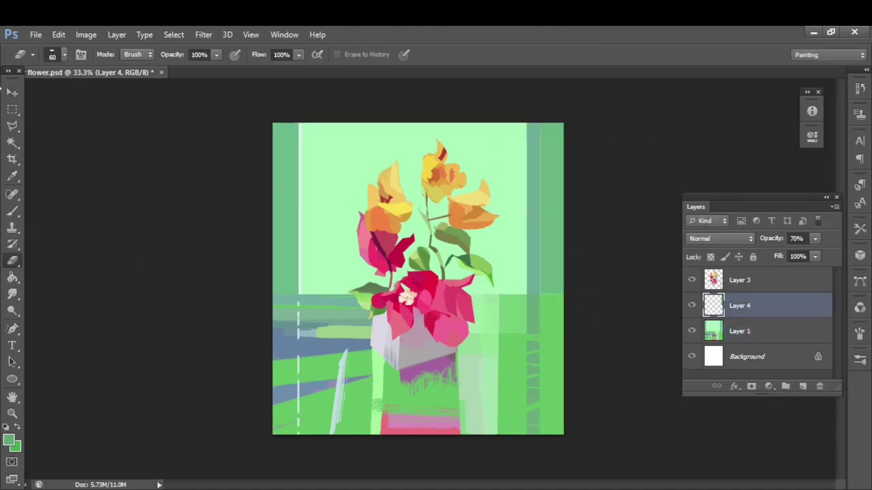
key(ctrl+t)
drag(552, 295, 552, 296)
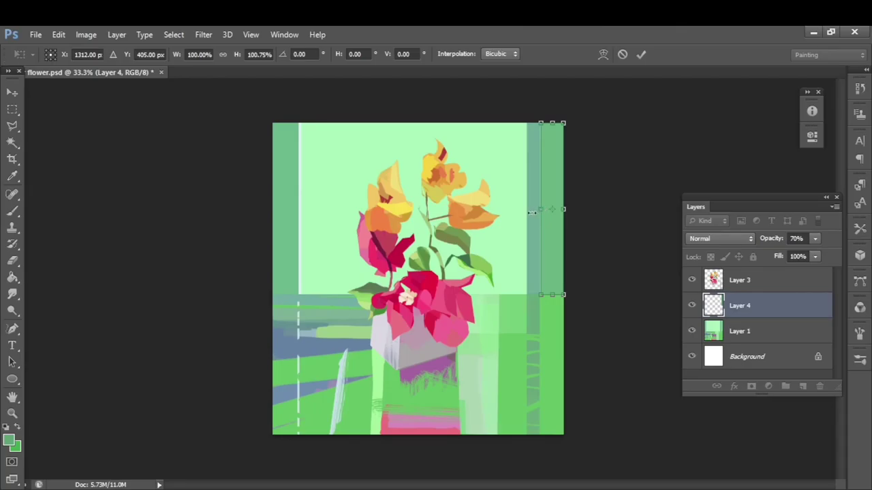
click(641, 54)
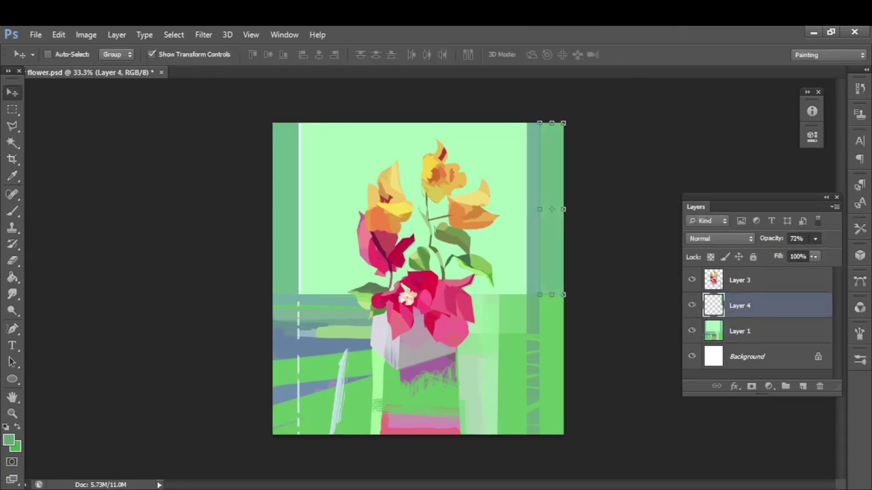
click(708, 331)
Free-transform the paper-texture panel layers, stretching the bottom edge downward.
key(v)
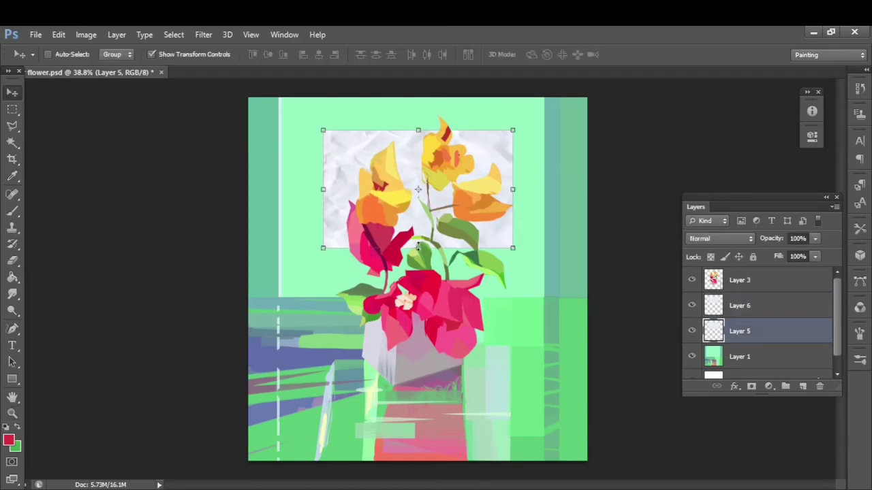
key(ctrl+t)
key(Return)
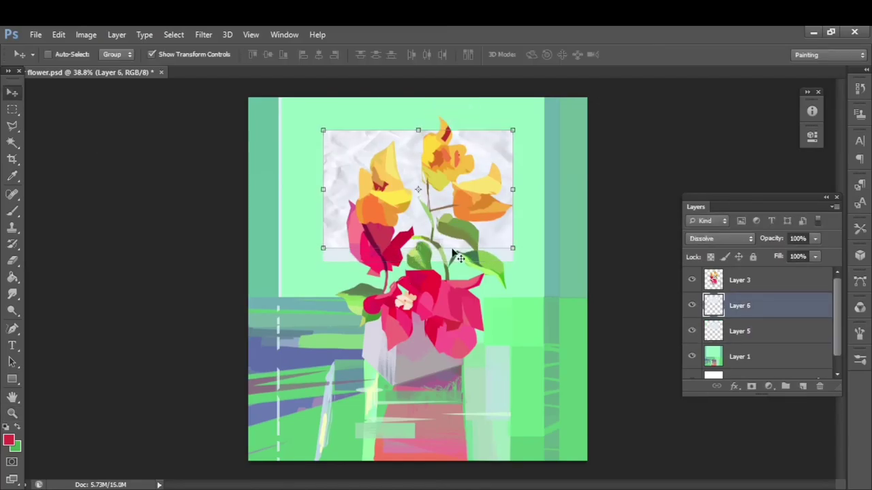
ctrl+click(418, 289)
click(741, 308)
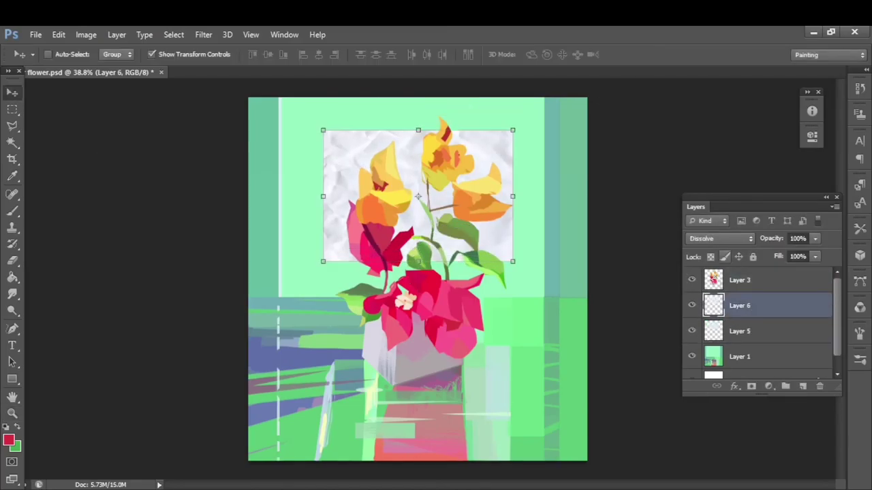
click(740, 331)
click(739, 306)
key(ctrl+t)
drag(418, 262, 420, 256)
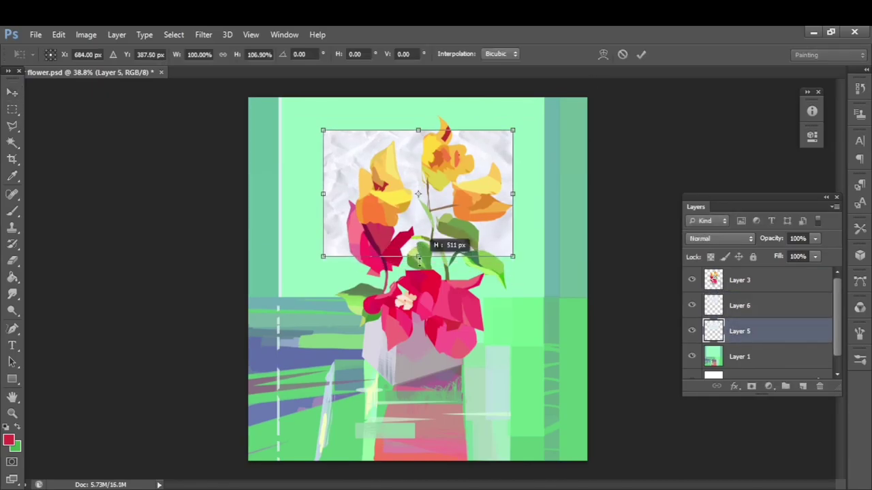
Try 73% and 43% overlay opacities and a Brightness/Contrast layer, then undo them.
key(Return)
key(7)
key(3)
click(771, 387)
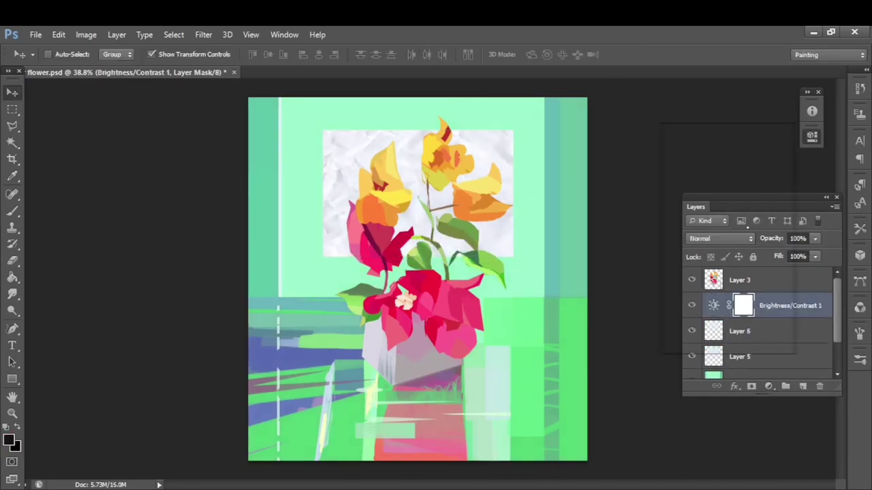
key(ctrl+z)
key(ctrl+z)
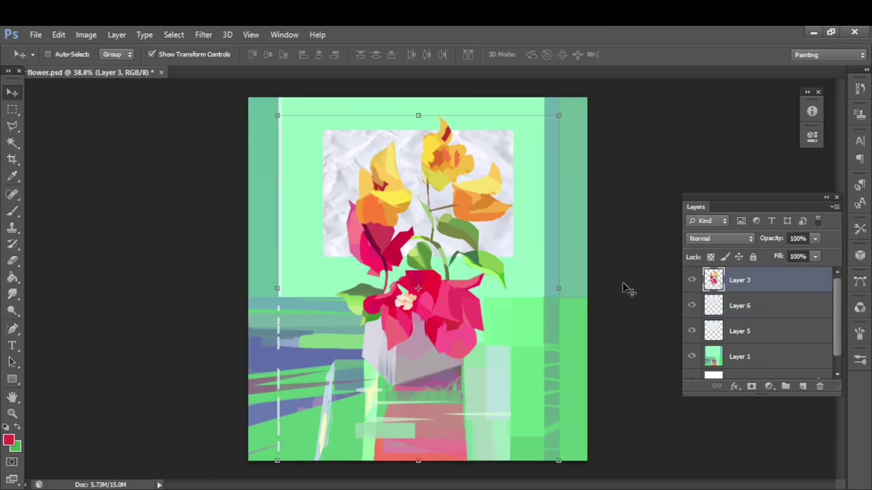
key(ctrl+z)
key(4)
key(3)
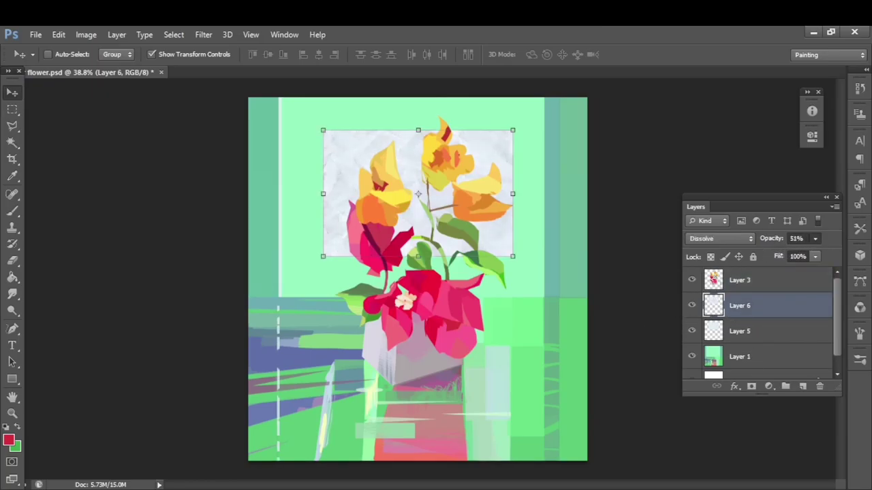
key(ctrl+z)
key(ctrl+minus)
key(ctrl+z)
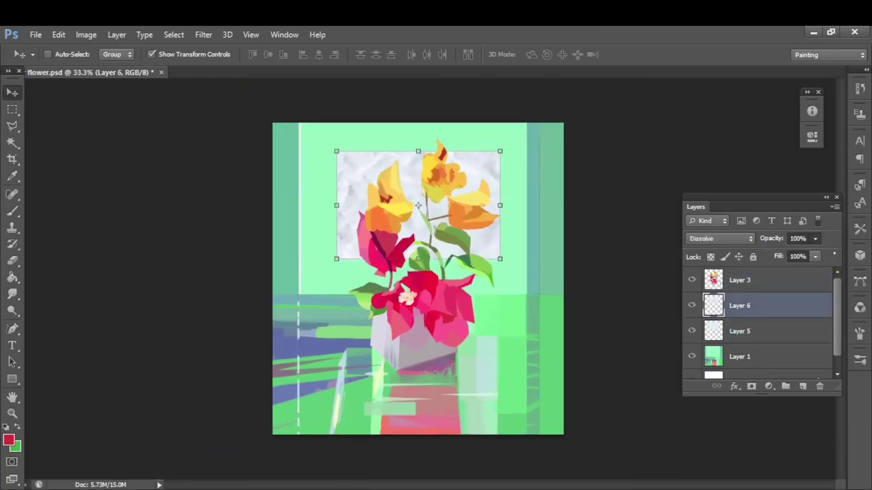
Raise the panel's top edge slightly and set the Layer 6 dissolve overlay to 50% opacity.
drag(418, 150, 418, 145)
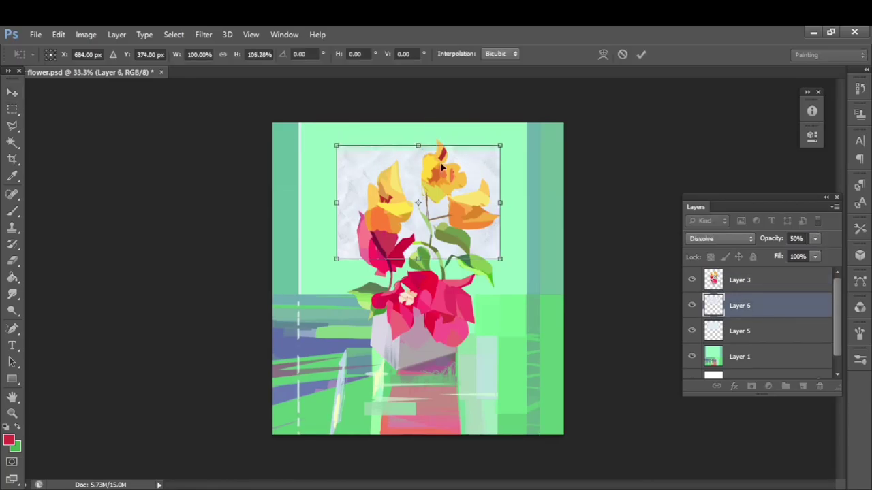
key(Return)
key(alt+bracketleft)
key(alt+bracketleft)
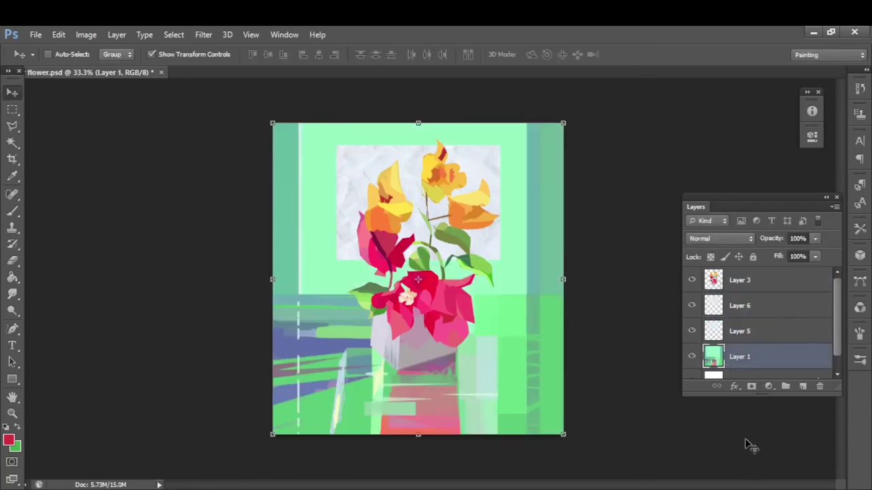
key(alt+period)
On a new layer above the flowers, brush navy lettering strokes beside the vase, undoing several.
key(b)
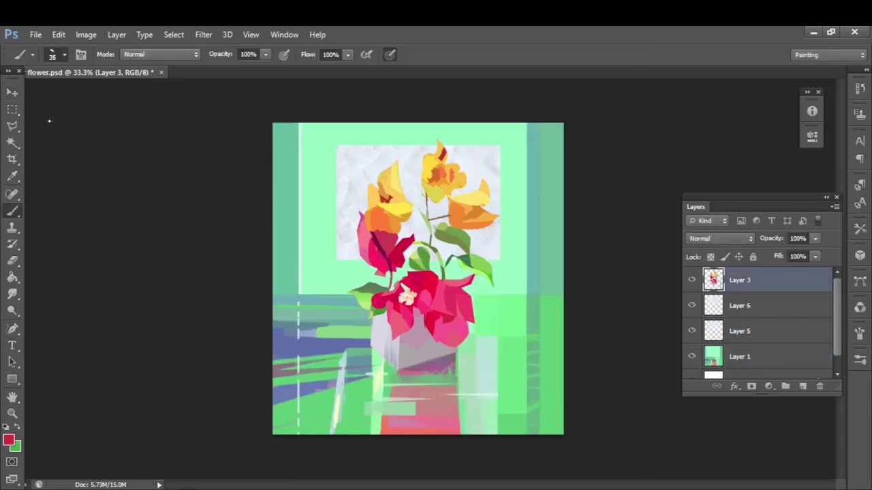
key(i)
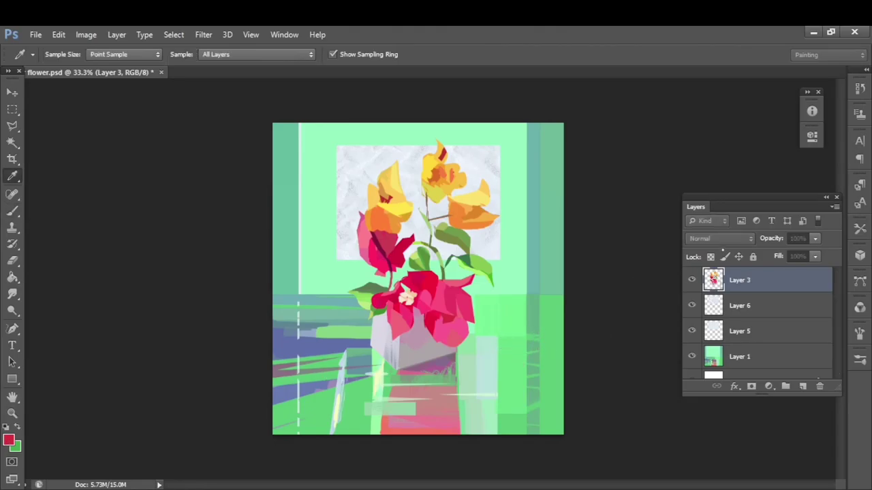
key(b)
key(ctrl+shift+alt+n)
mouse_move(360, 389)
mouse_down()
mouse_move(334, 371)
mouse_move(351, 320)
mouse_move(362, 314)
mouse_up()
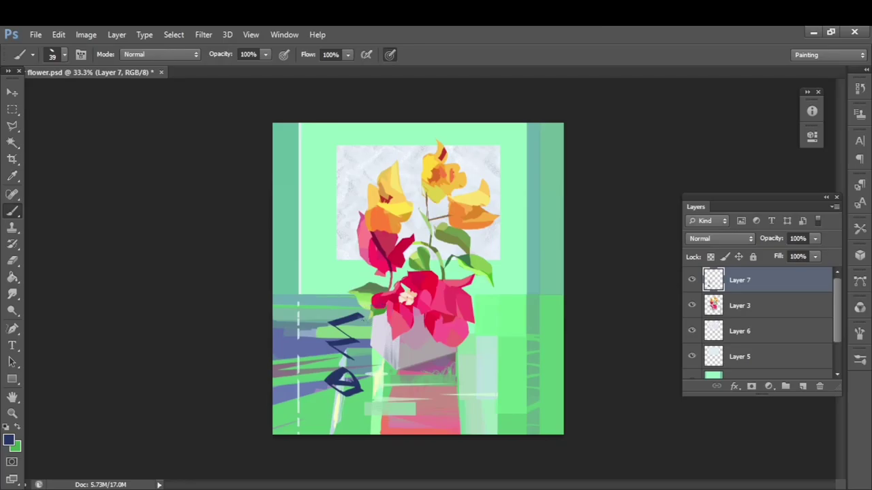
mouse_move(346, 229)
mouse_down()
mouse_move(374, 260)
mouse_move(310, 201)
mouse_up()
key(ctrl+alt+z)
key(ctrl+alt+z)
key(ctrl+alt+z)
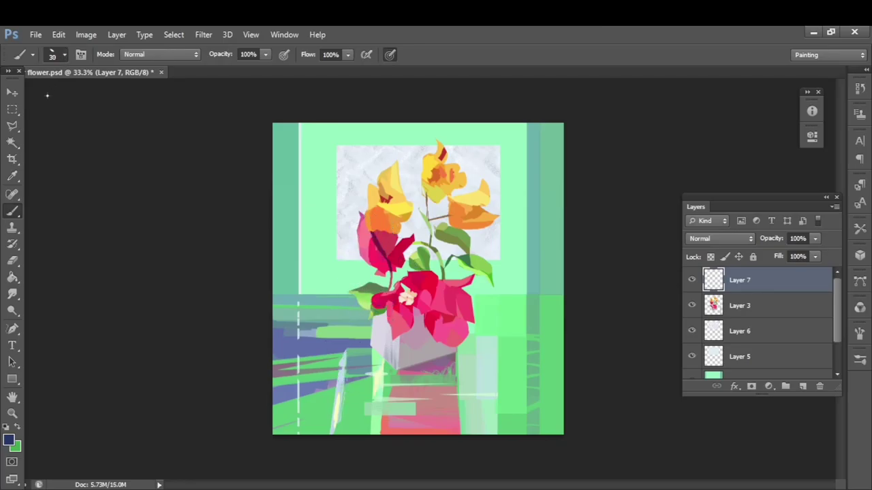
key(ctrl+alt+z)
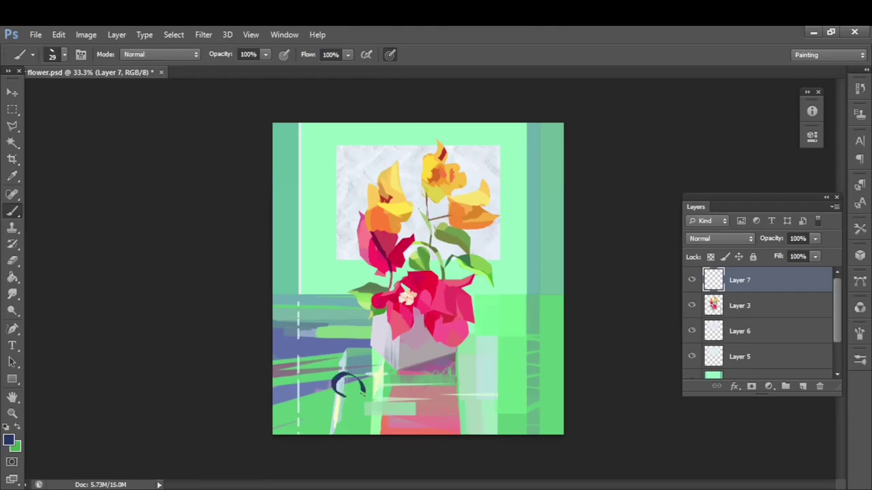
drag(375, 346, 398, 340)
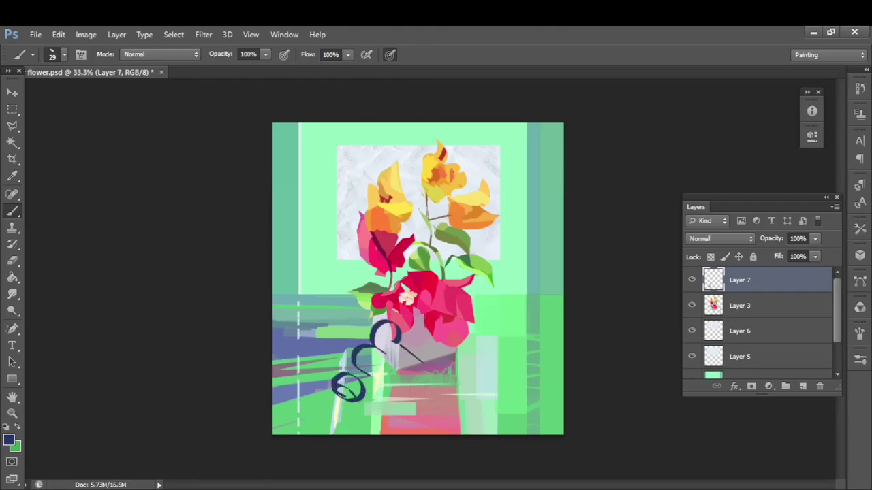
key(ctrl+alt+z)
key(ctrl+alt+z)
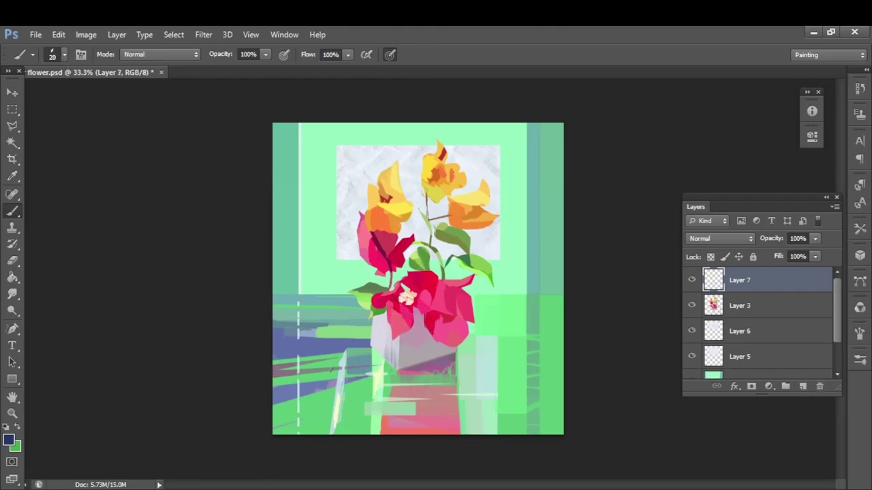
drag(331, 341, 359, 311)
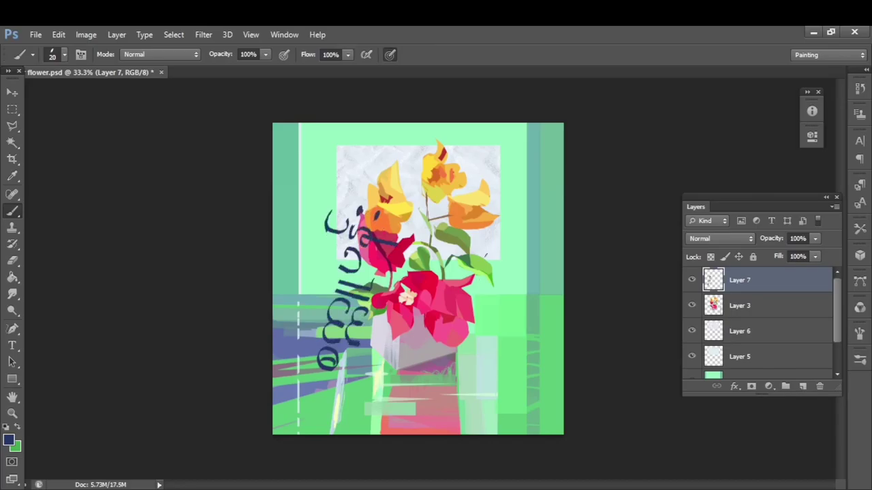
Rotate, resize and place the navy lettering under the vase; undo a trial move behind the flowers.
key(ctrl+t)
drag(382, 197, 422, 282)
drag(331, 293, 361, 409)
key(Return)
key(ctrl+t)
drag(443, 409, 470, 404)
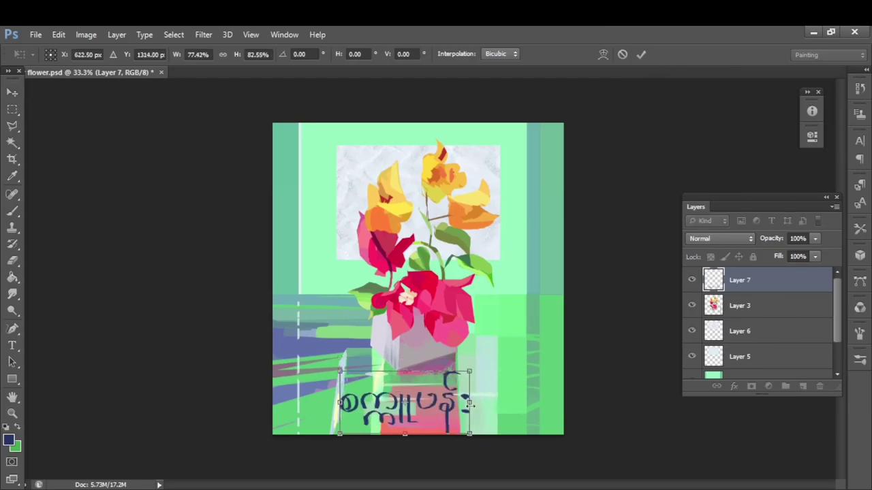
key(Return)
drag(765, 306, 763, 273)
drag(444, 409, 439, 208)
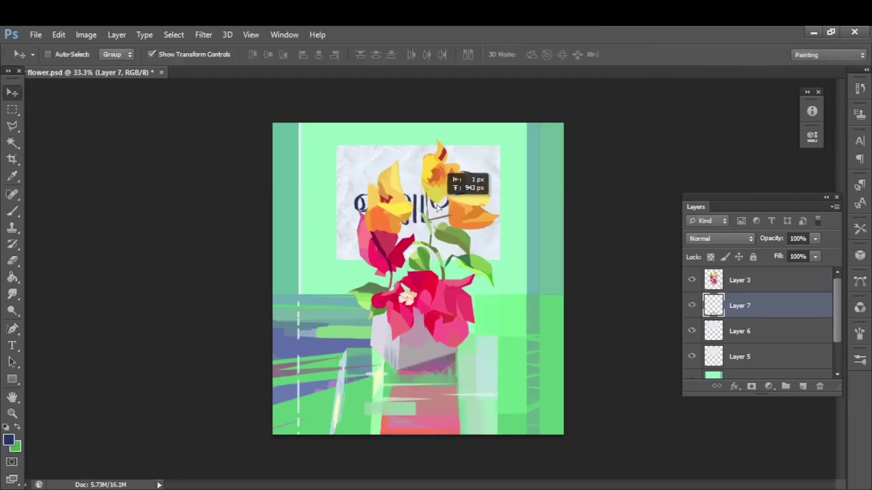
key(ctrl+z)
Delete the hand-painted lettering layer, Layer 7.
ctrl+click(418, 203)
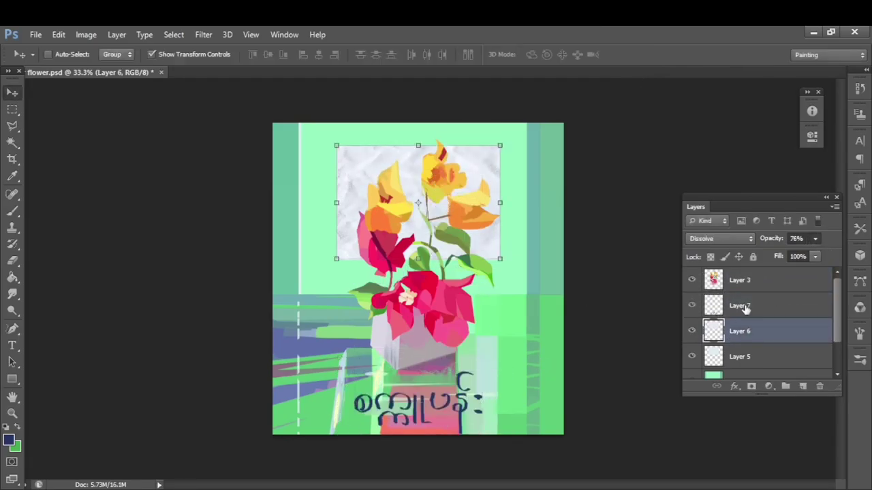
click(745, 309)
key(Delete)
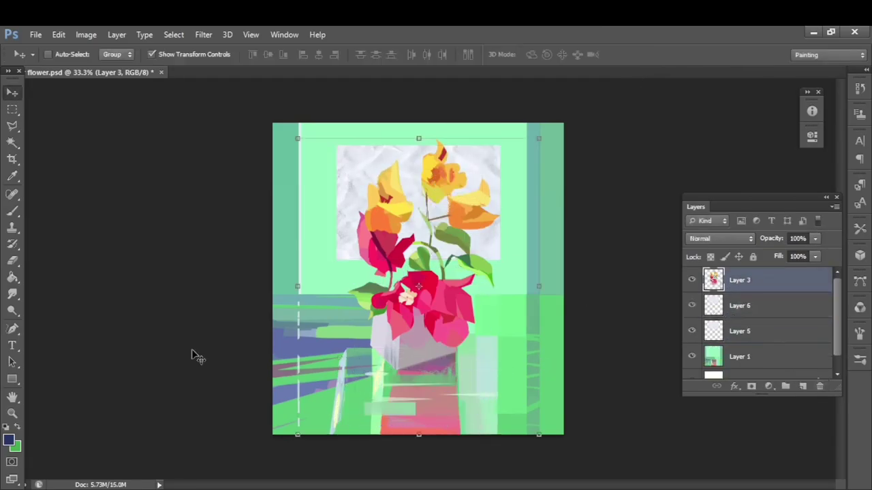
key(t)
drag(325, 324, 508, 390)
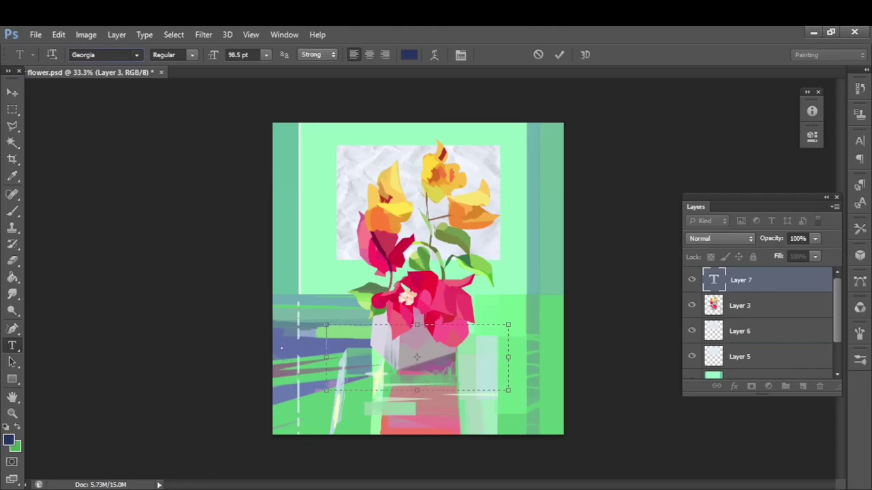
text(Viner Hand ITC)
text(e name of)
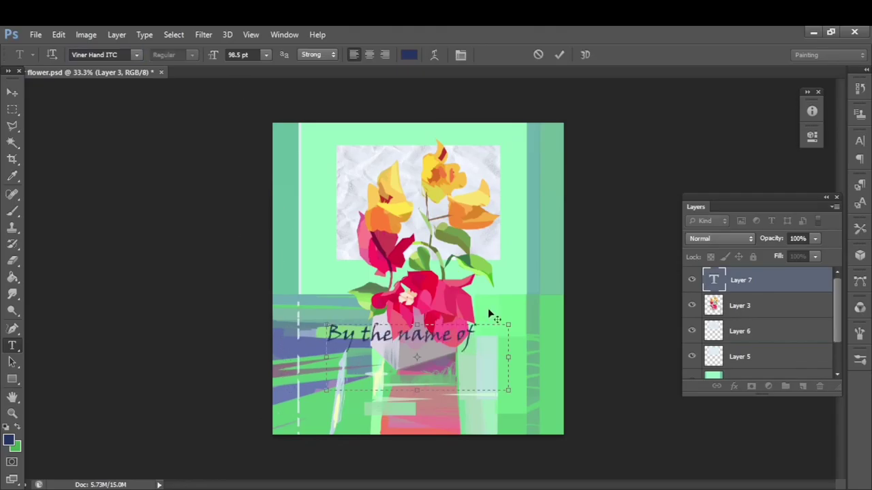
text( flower)
drag(508, 357, 550, 357)
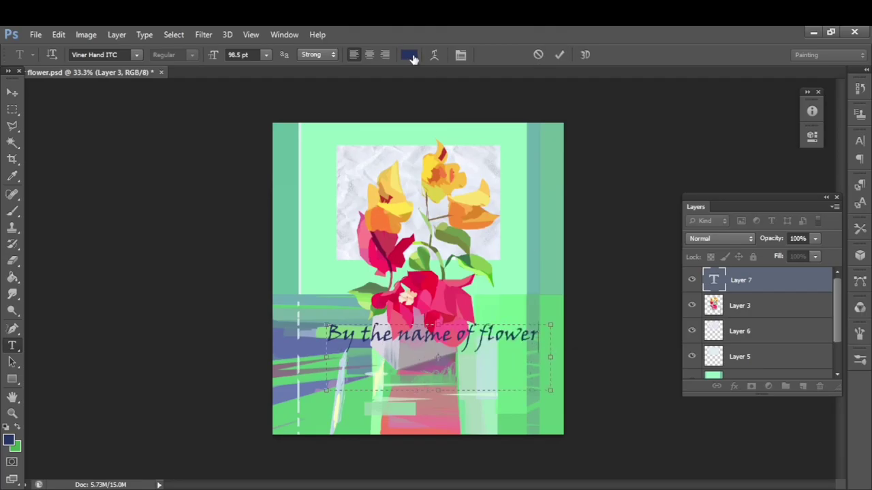
key(ctrl+a)
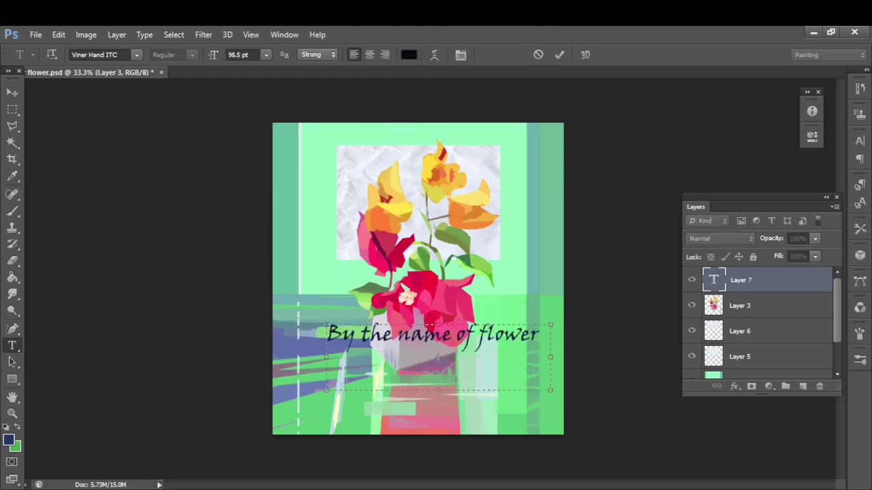
key(ctrl+Return)
key(h)
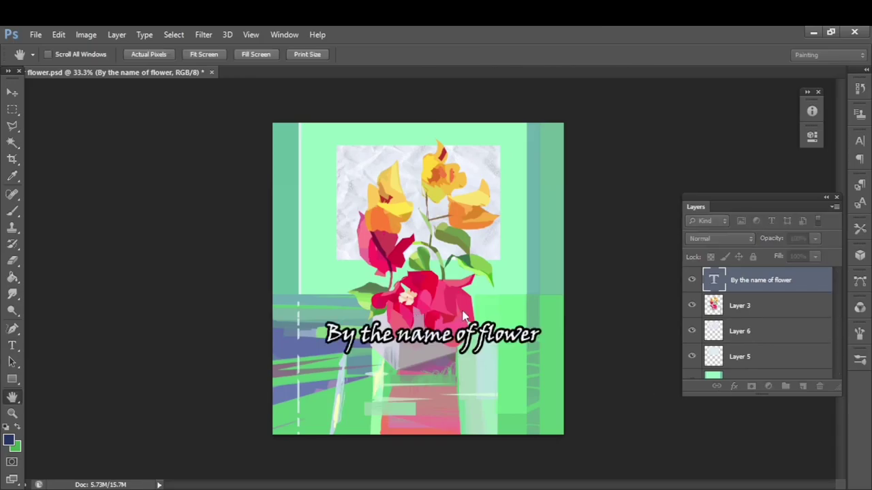
double_click(714, 280)
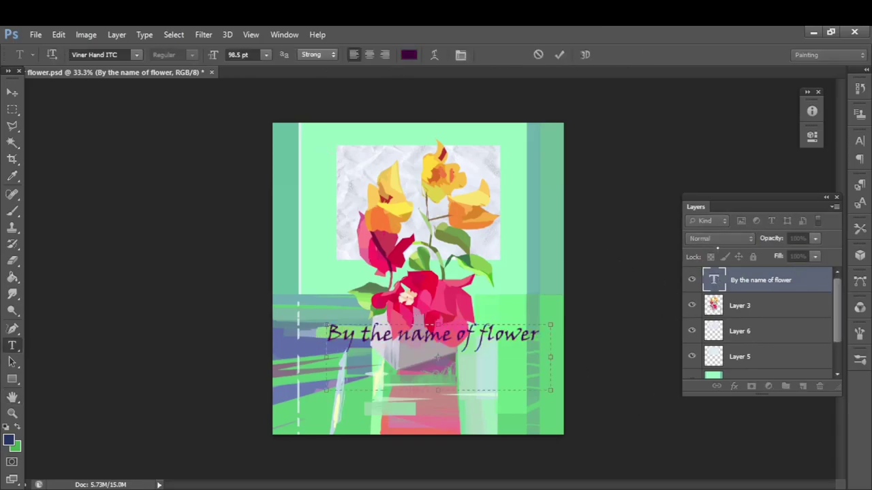
click(12, 92)
mouse_move(517, 334)
mouse_down()
mouse_move(517, 402)
mouse_move(467, 113)
mouse_move(518, 411)
mouse_up()
double_click(714, 280)
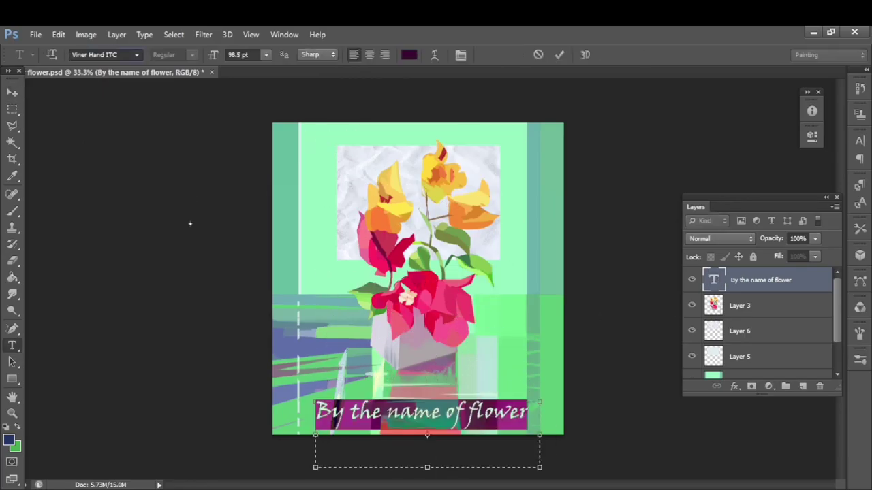
key(Down)
key(Down)
click(12, 92)
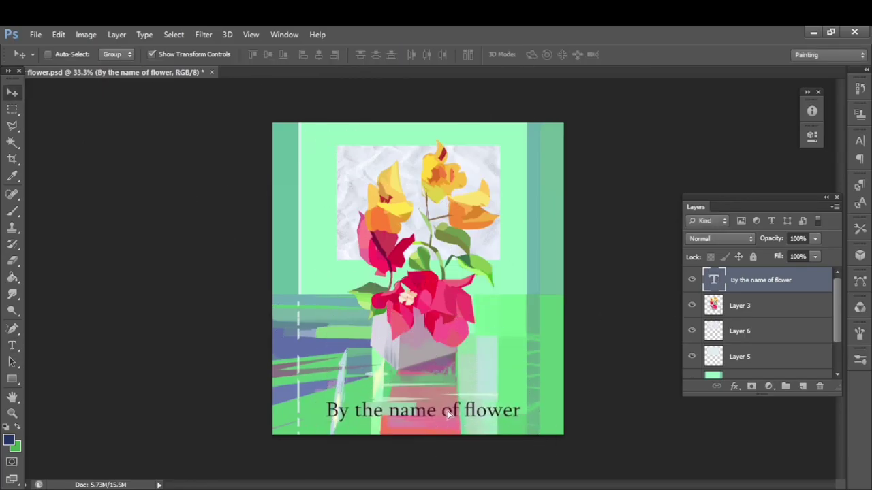
click(741, 306)
mouse_move(422, 419)
mouse_down()
mouse_move(414, 357)
mouse_move(458, 196)
mouse_move(446, 399)
mouse_move(433, 129)
mouse_up()
key(ctrl+z)
key(alt+bracketright)
click(820, 386)
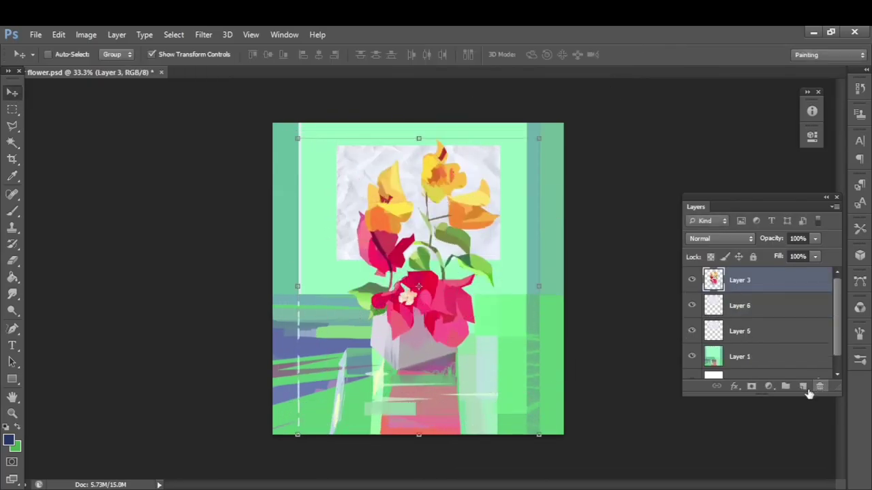
click(12, 345)
drag(369, 287, 545, 377)
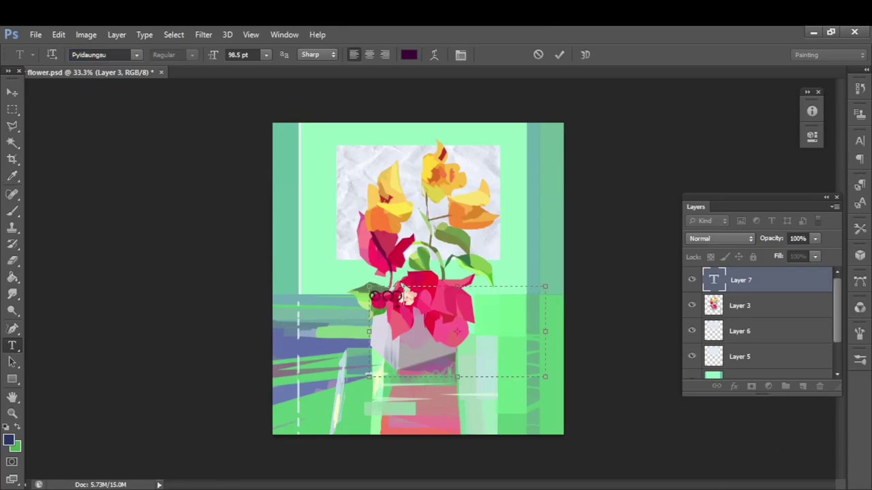
key(ctrl+v)
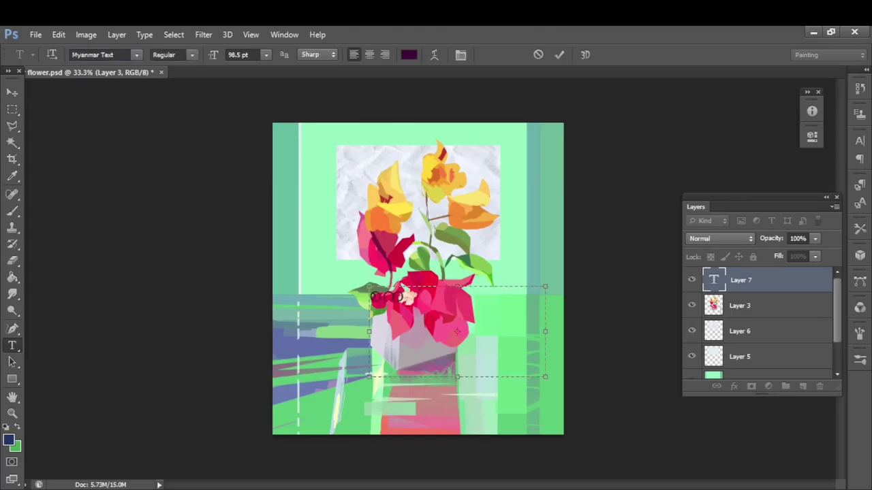
key(Escape)
drag(691, 306, 691, 331)
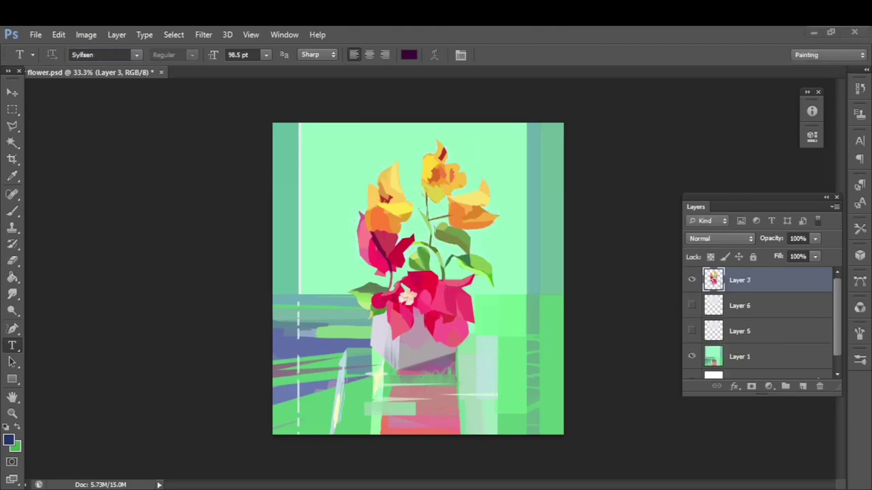
click(691, 306)
click(763, 306)
click(721, 326)
click(739, 306)
click(12, 194)
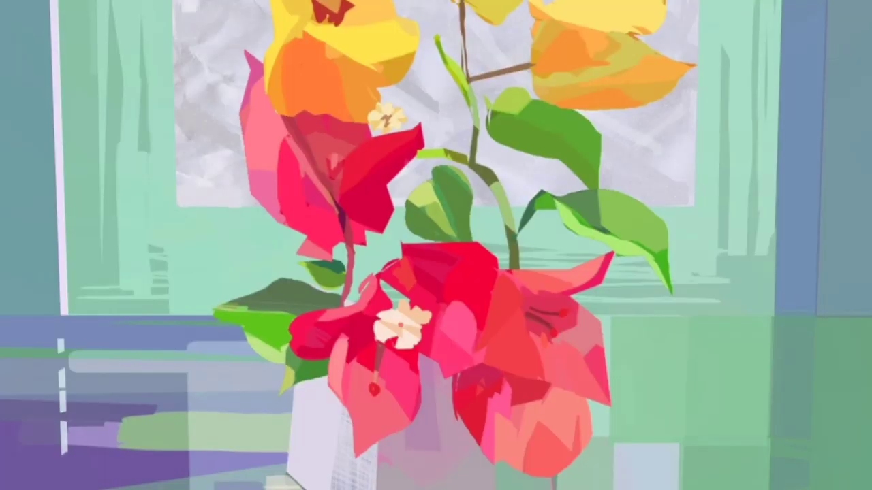